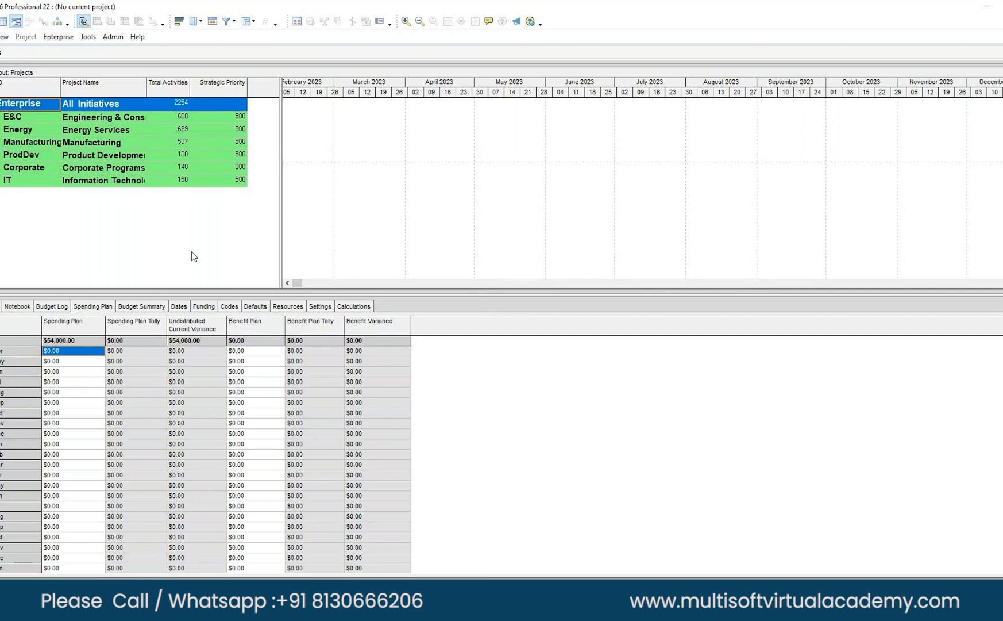
- Open the Enterprise Project Structure (EPS) window and move it toward the project table
left_click(30, 106)
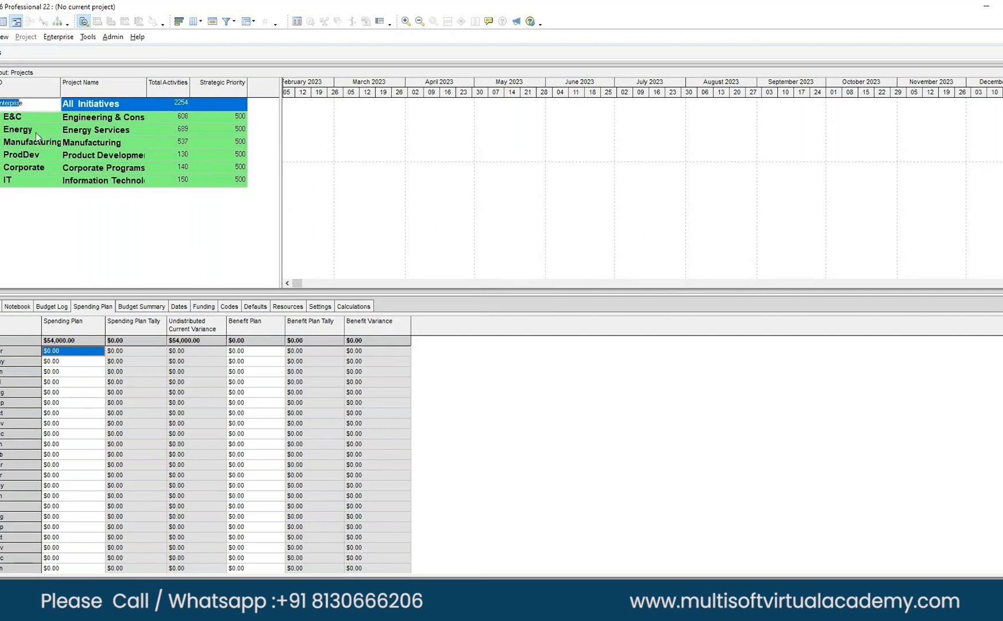
left_click(59, 38)
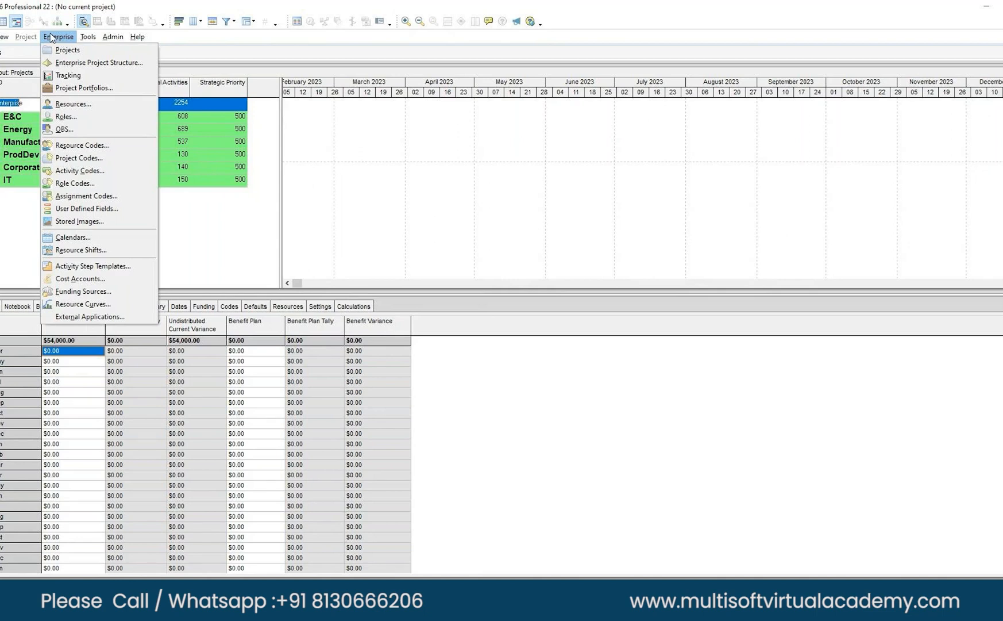
left_click(69, 62)
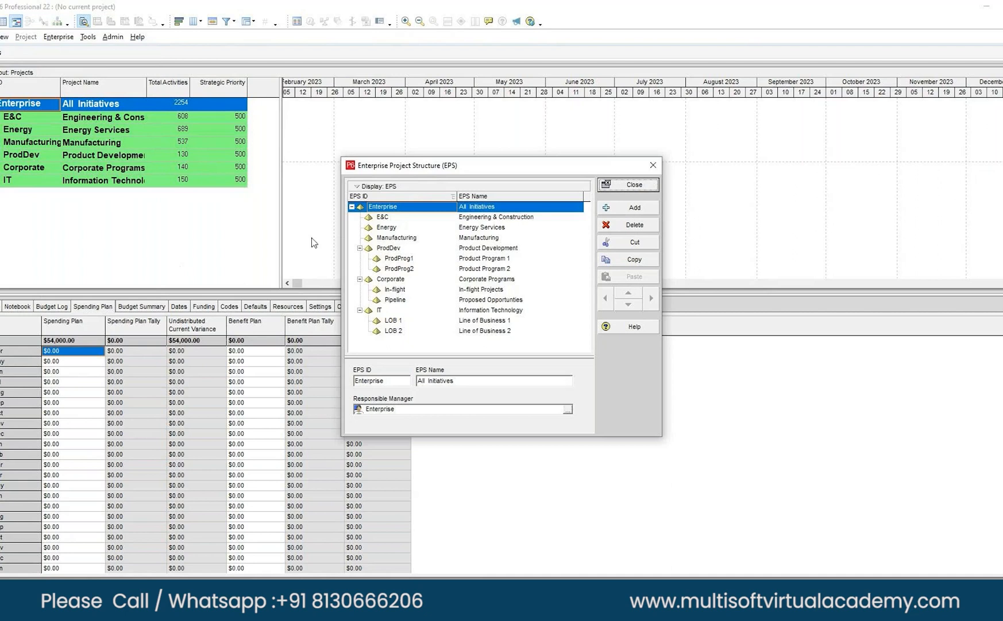
left_click_drag(528, 171, 286, 114)
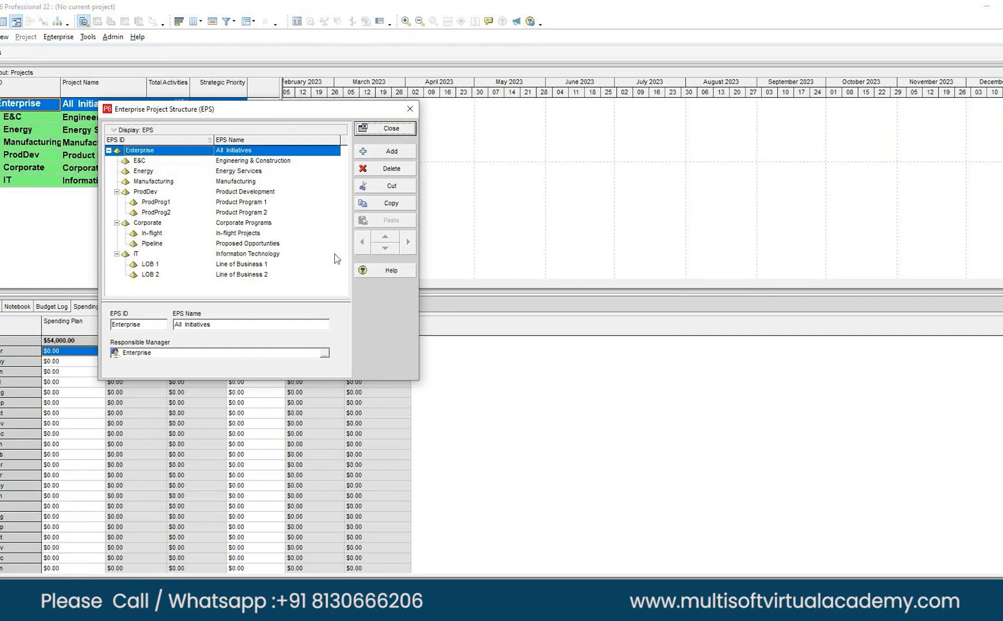
- Add a new EPS element under Enterprise and set its EPS ID to TRN
left_click(391, 151)
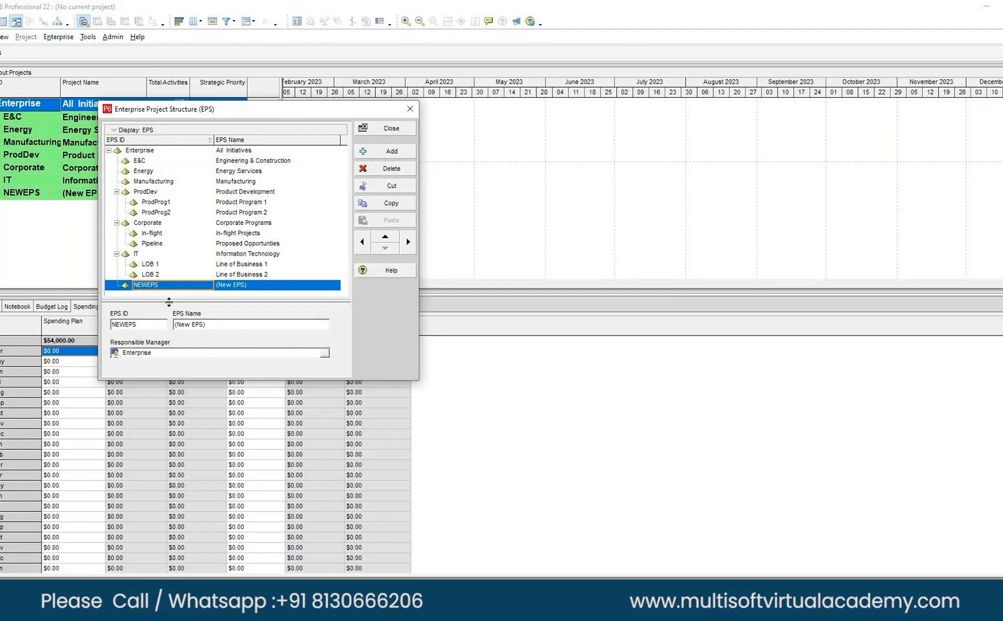
left_click(164, 285)
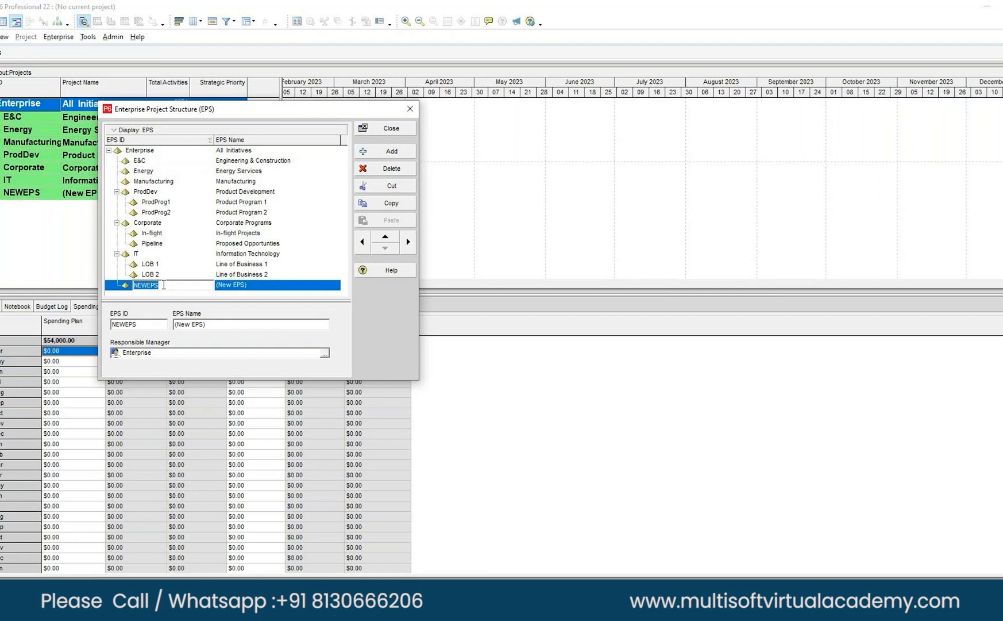
left_click(163, 285)
type("P")
key("BackSpace")
key("BackSpace")
key("BackSpace")
key("BackSpace")
key("BackSpace")
key("BackSpace")
key("BackSpace")
type("TRN")
- Set the EPS name of the TRN element to Training
left_click(233, 285)
double_click(232, 286)
type("Training")
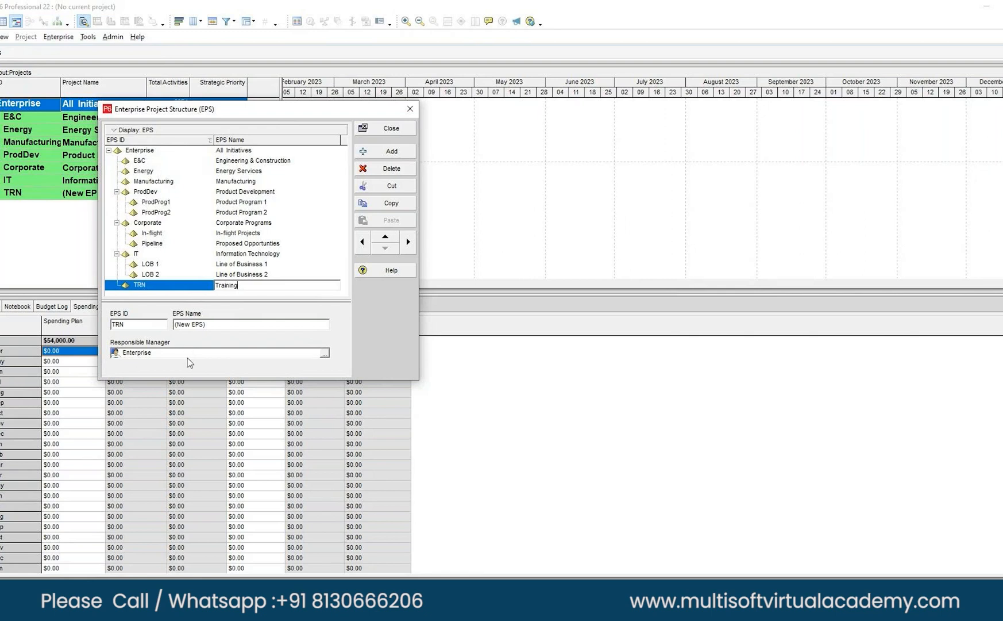
- Add another EPS element with ID PG and name playground, and close the EPS window
left_click(388, 155)
left_click(164, 274)
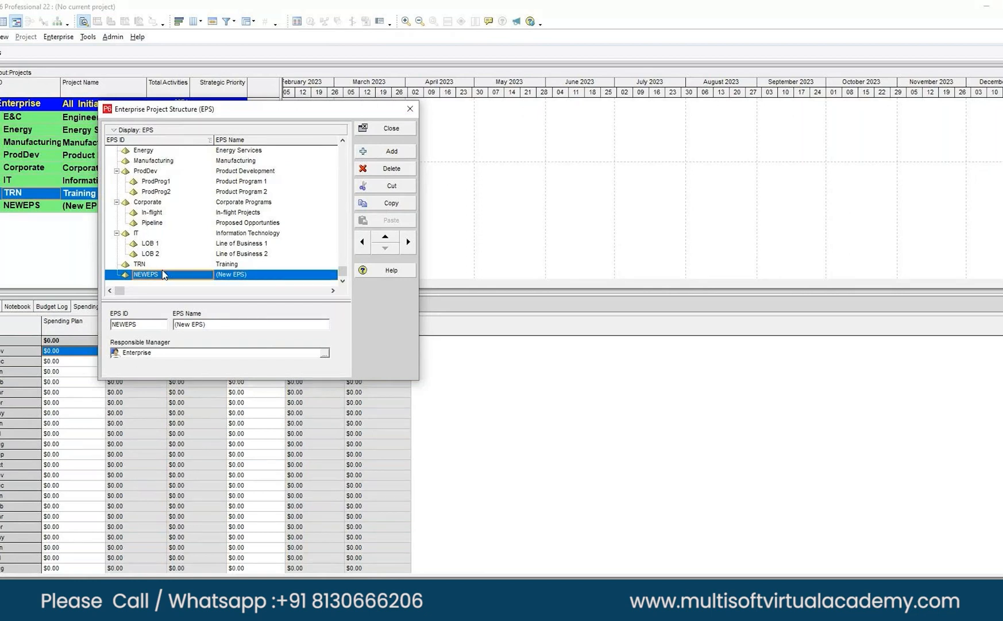
left_click(163, 274)
type("PG")
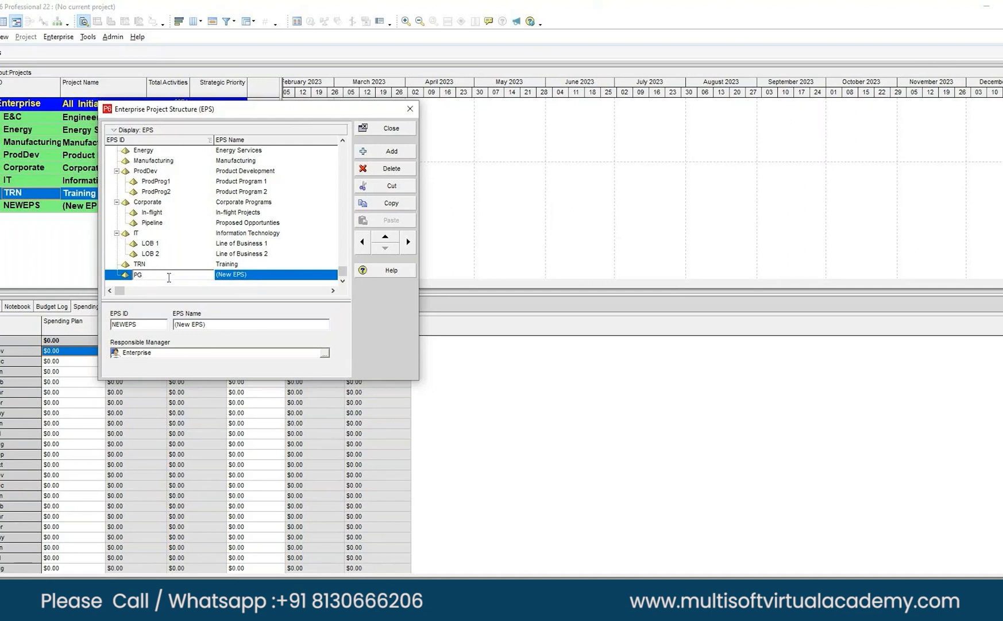
key("Return")
left_click(251, 275)
type("playgrou")
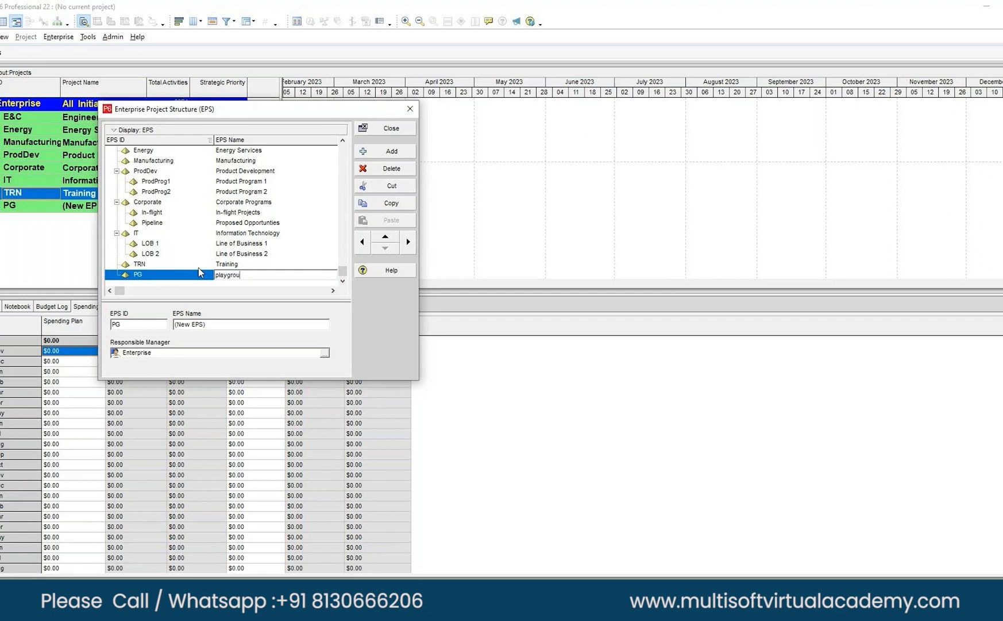
type("nd")
key("Return")
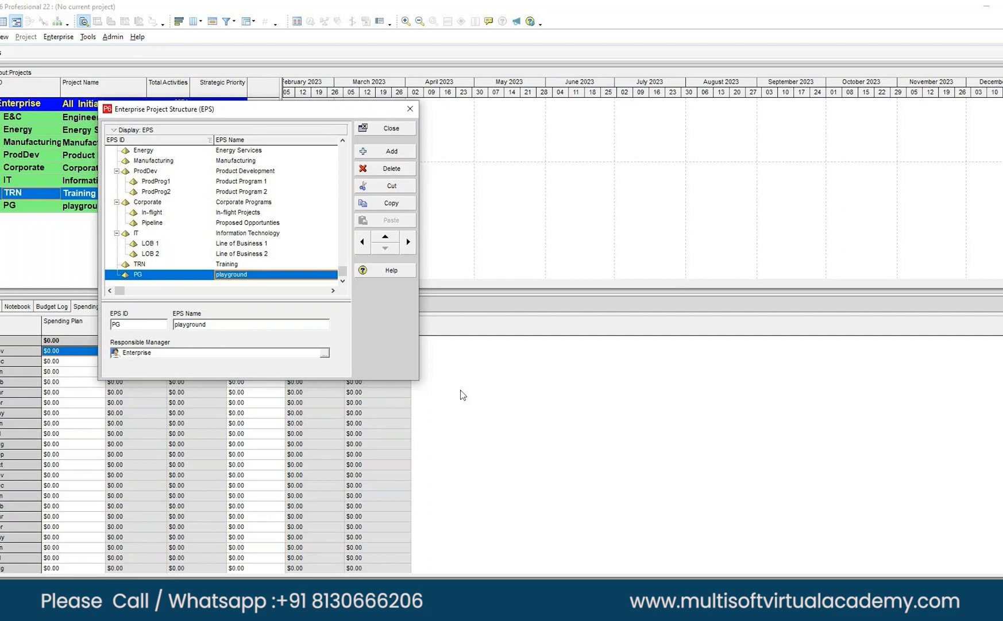
left_click(386, 129)
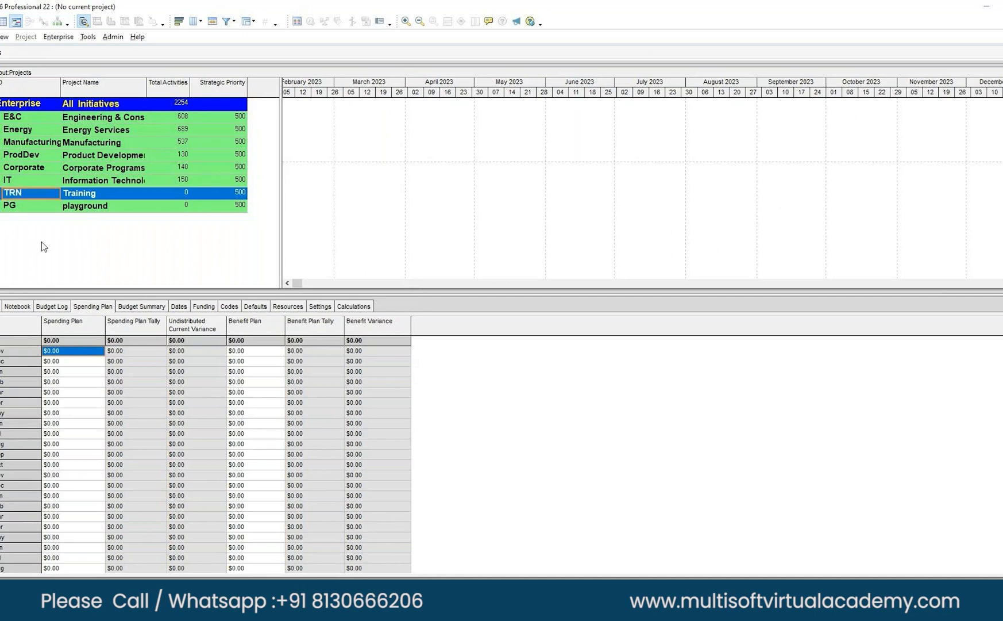
- Start a new project under the Training (TRN) EPS with project ID TRN1000 and name Project creation
right_click(33, 195)
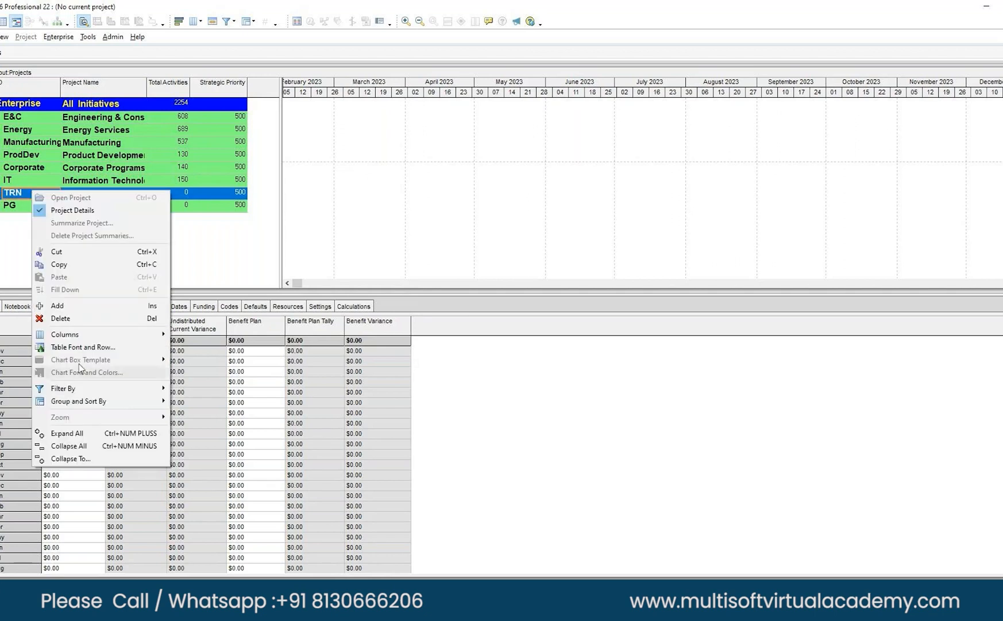
left_click(78, 307)
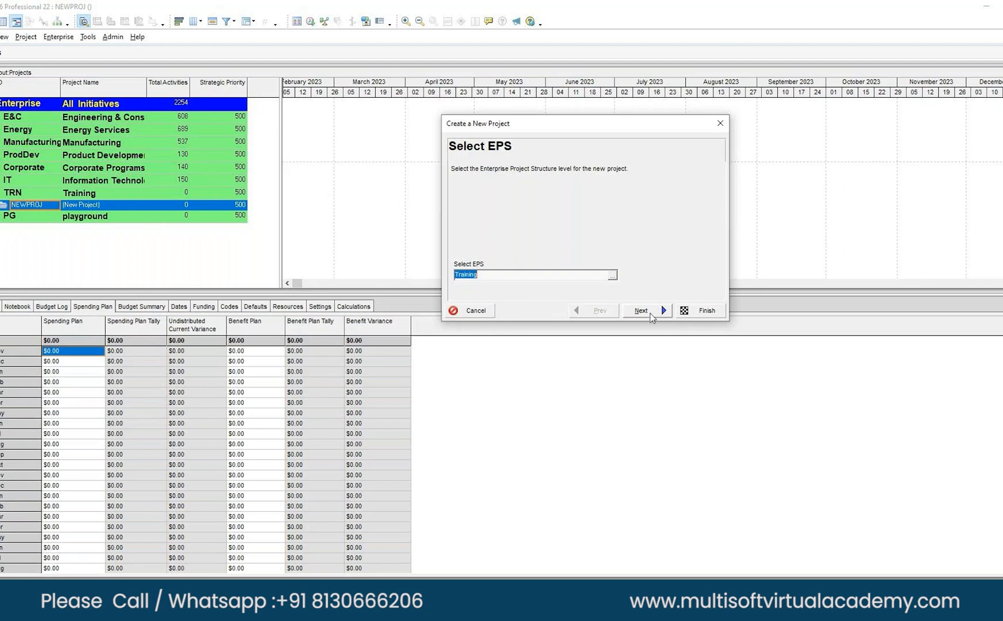
left_click(648, 312)
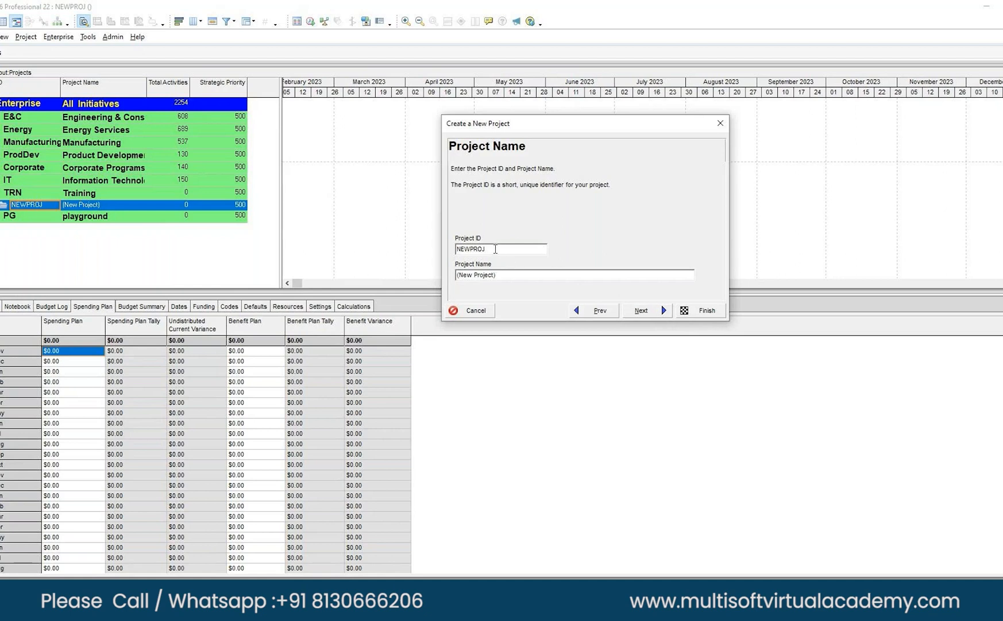
left_click_drag(495, 249, 446, 242)
type("TRN1000")
key("Tab")
type("Project creation")
left_click(641, 311)
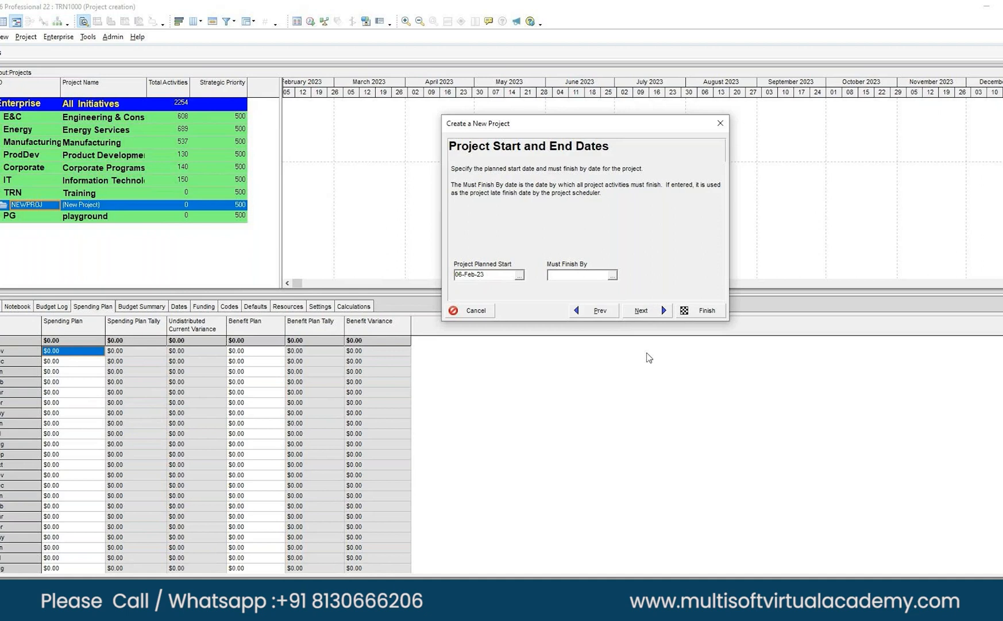
- Choose the project's planned start date and finish creating it with Enterprise as responsible manager and the Standard Rate type
left_click(521, 275)
left_click(999, 254)
left_click(641, 311)
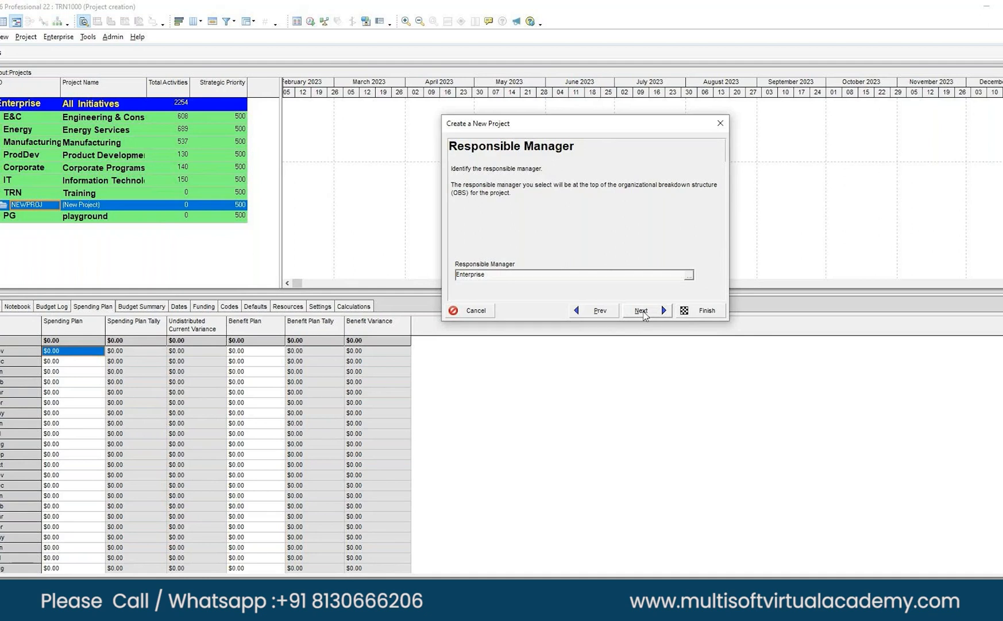
left_click(641, 311)
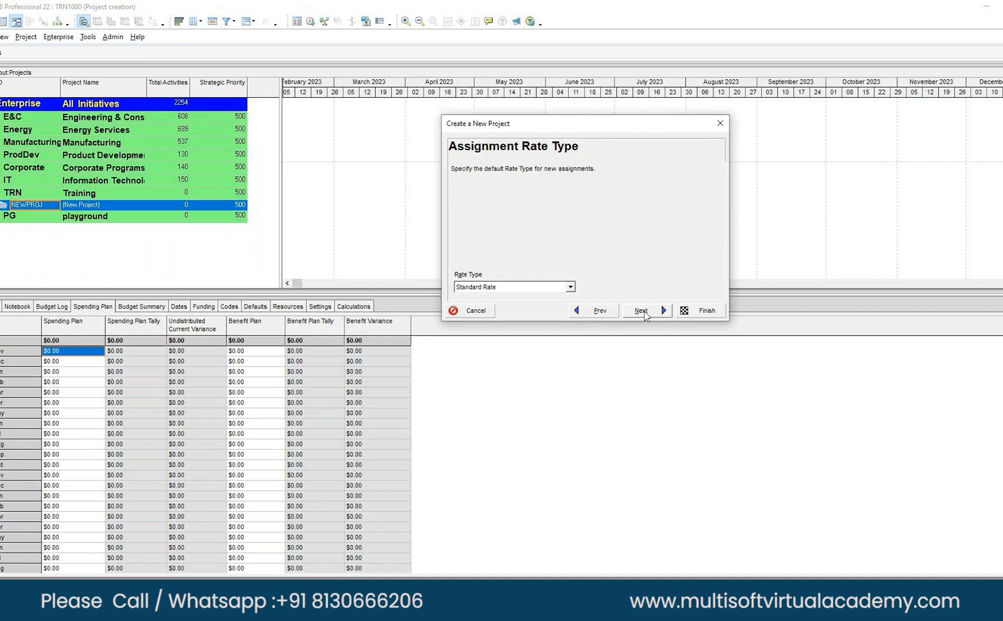
left_click(642, 311)
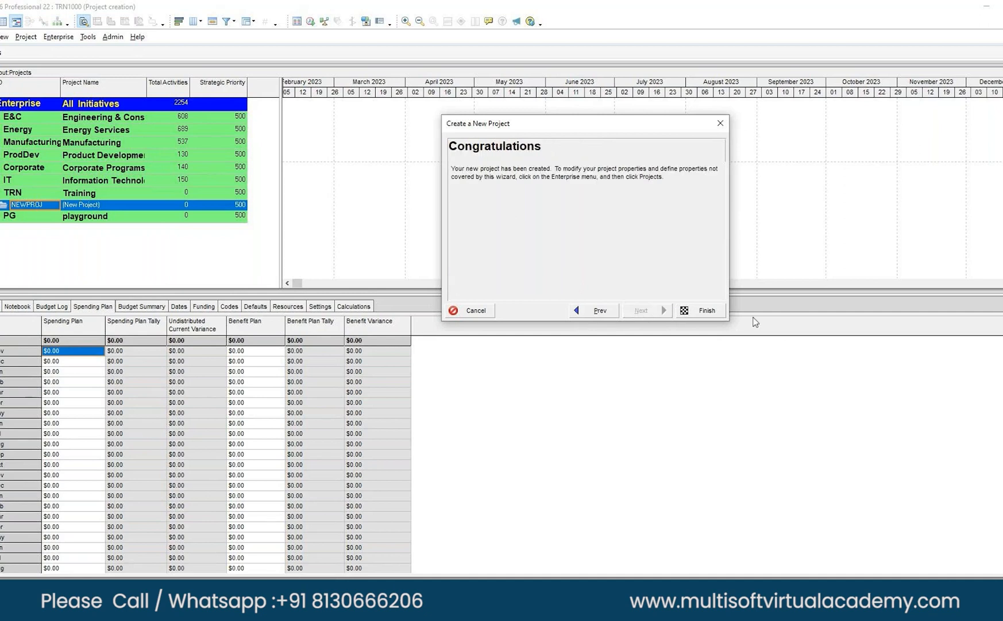
left_click(712, 310)
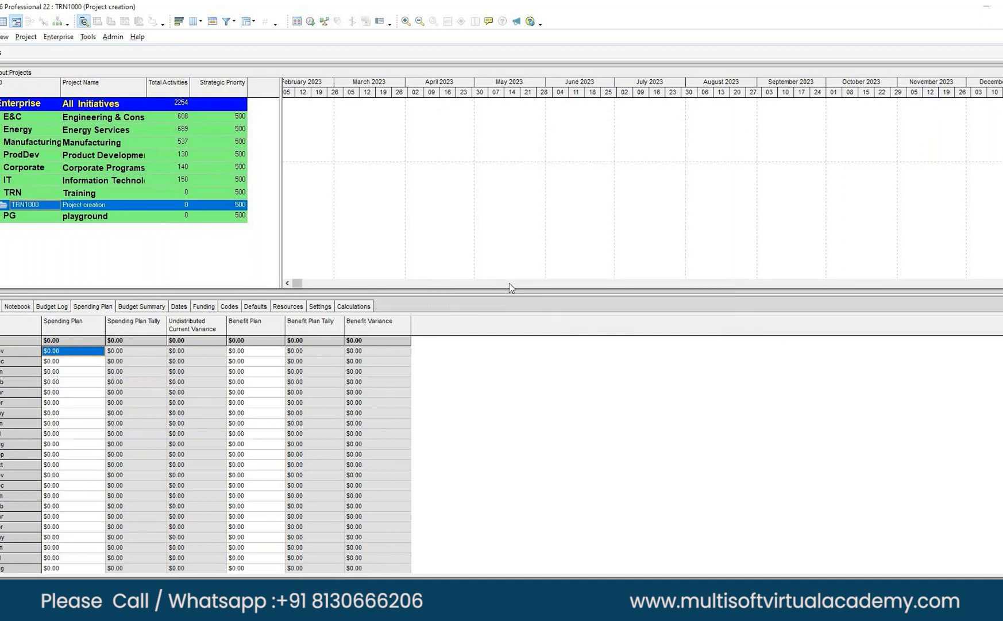
- Open project TRN1000 in the Activities view and enlarge the activity table area above the details
right_click(28, 205)
left_click(34, 212)
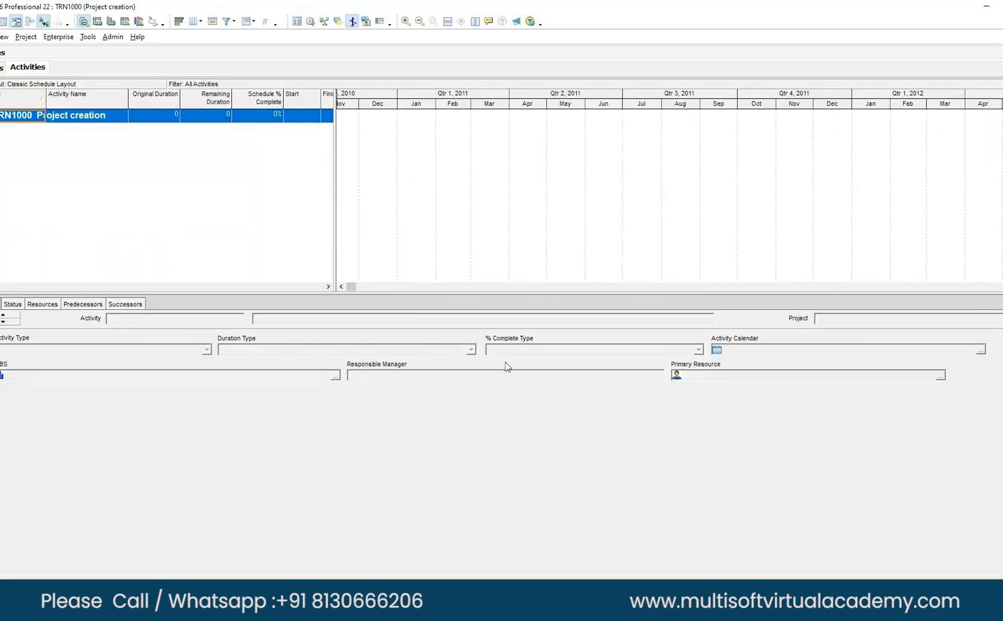
left_click_drag(472, 293, 426, 370)
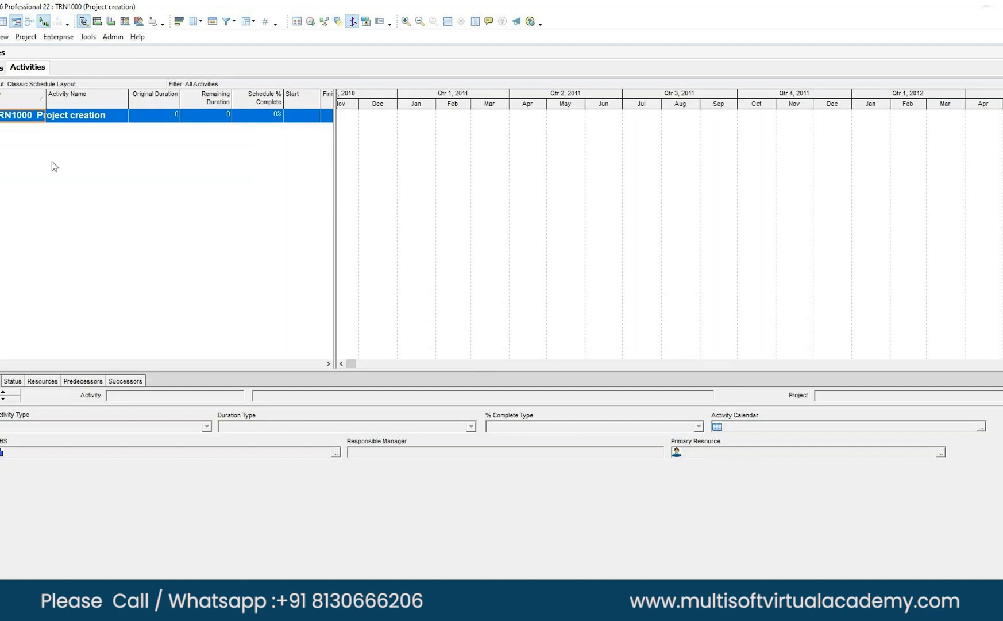
- Open the project's WBS view and widen the WBS table to show the Total Activities column
left_click(24, 38)
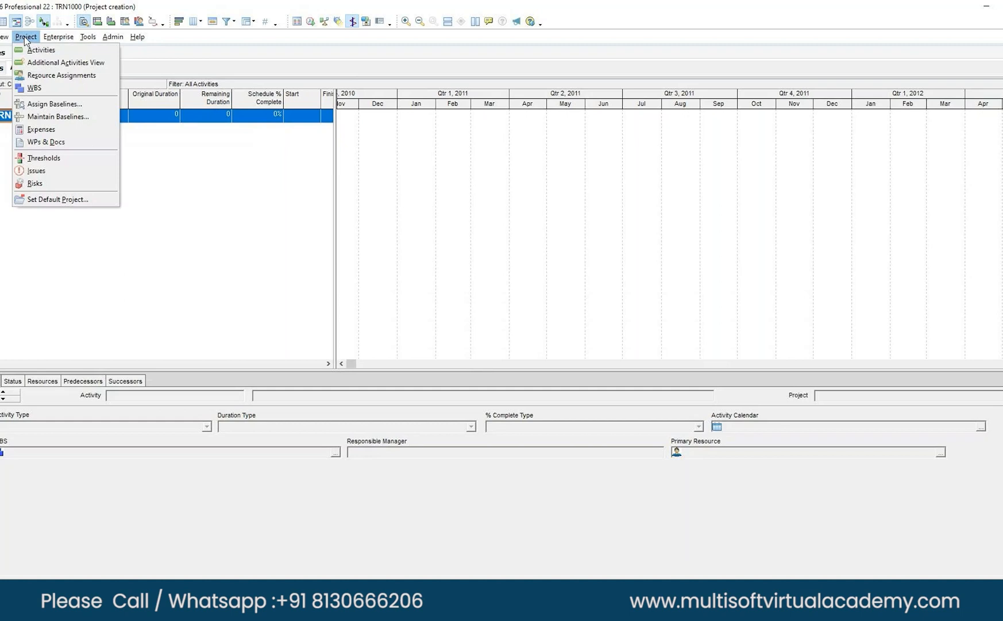
left_click(34, 89)
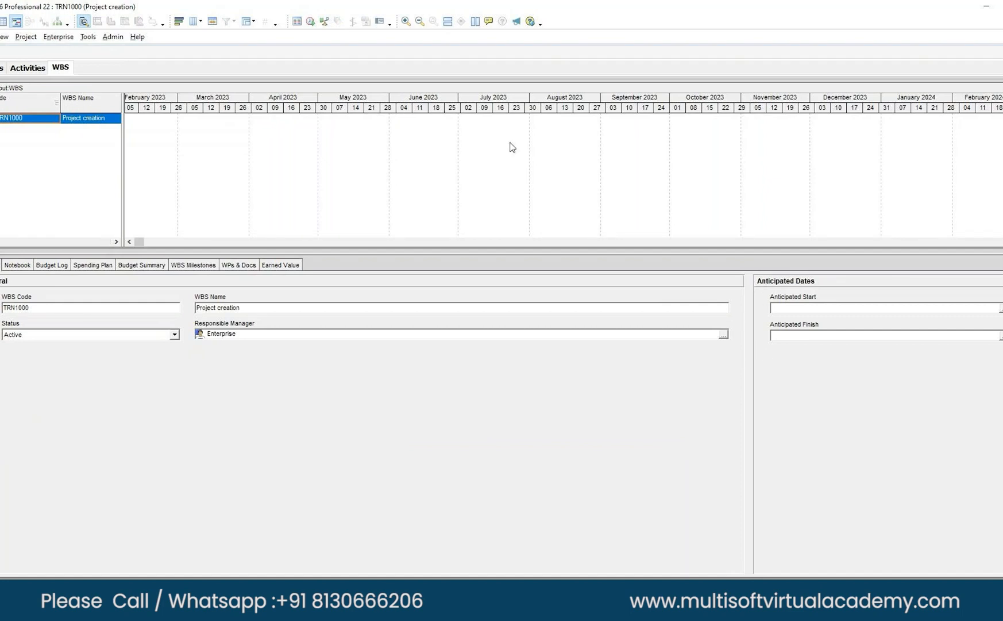
left_click_drag(127, 182, 287, 189)
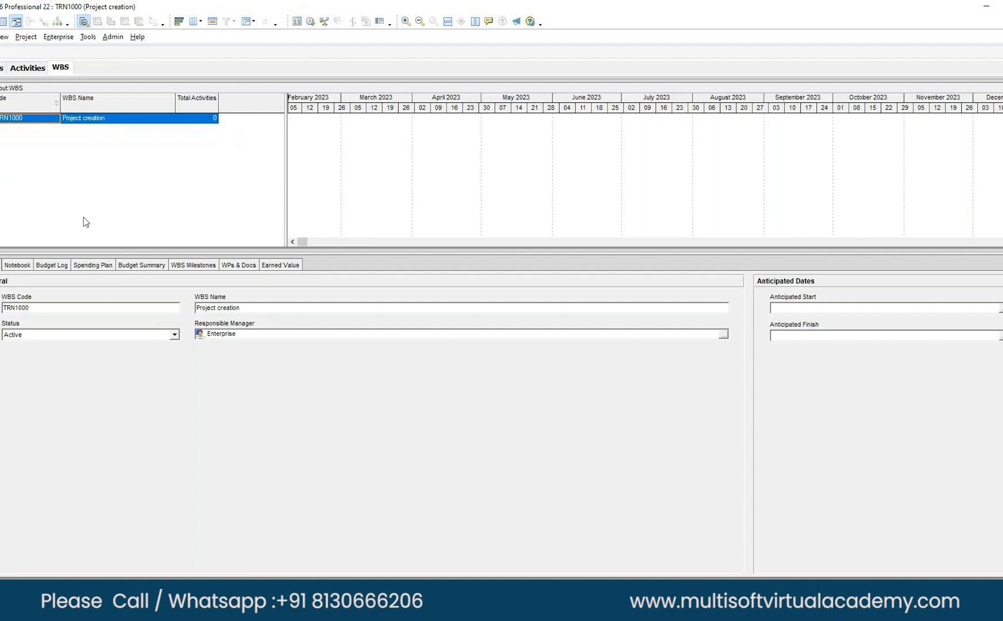
- Add a WBS element under TRN1000 with code 1 and name it engineering
right_click(23, 119)
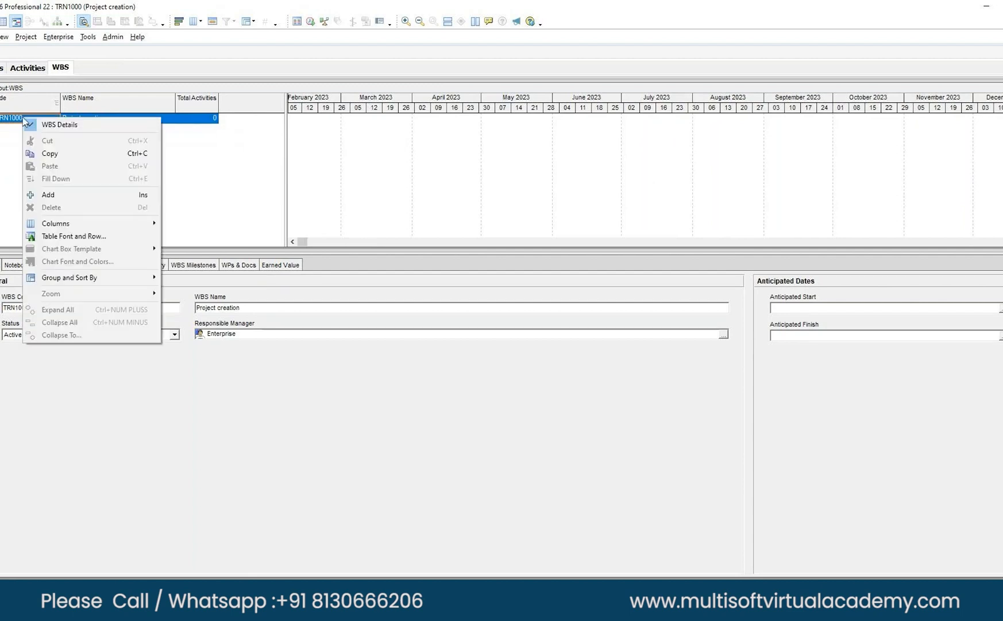
left_click(50, 196)
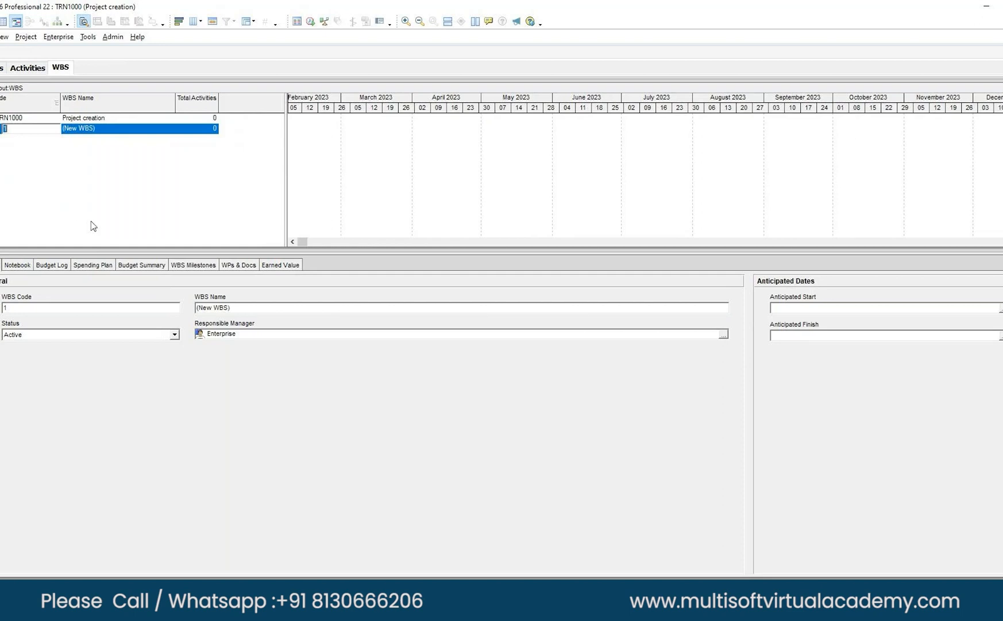
left_click(79, 131)
left_click(79, 131)
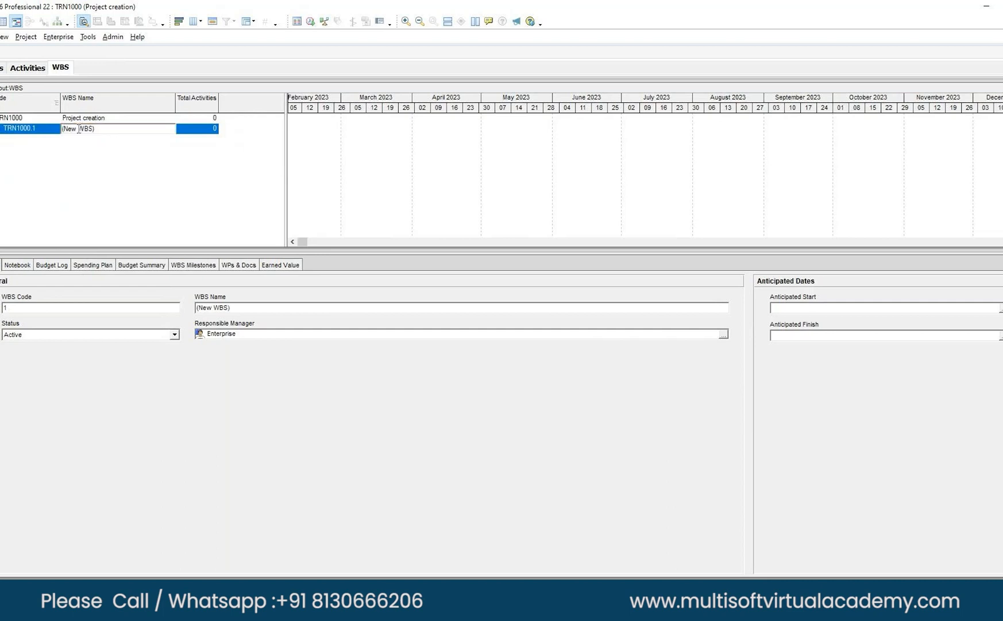
type("engineering")
key("Return")
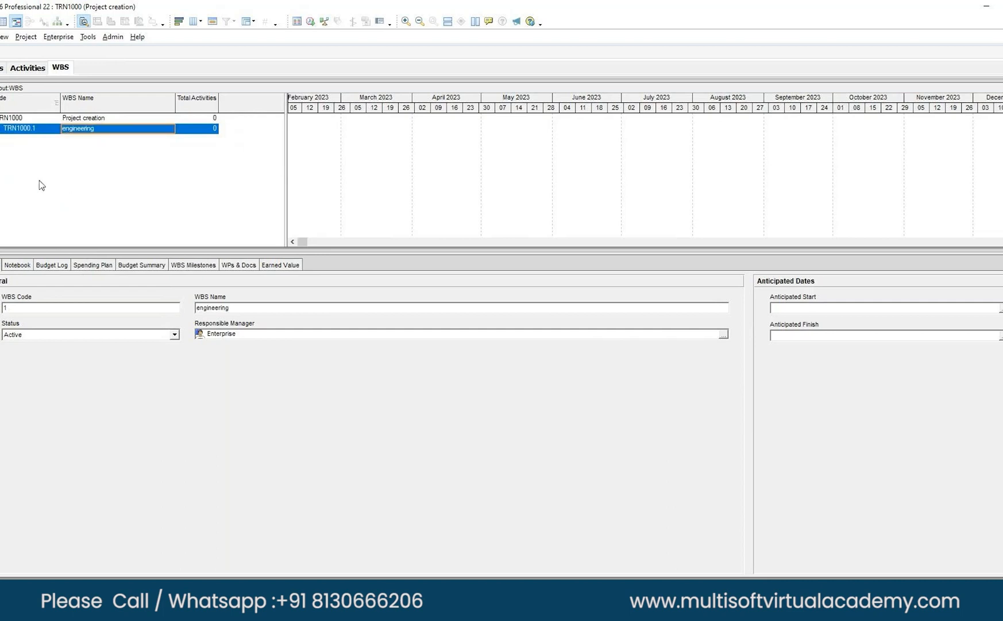
- Add a second WBS element under TRN1000 with code 2 and name it procurement
right_click(10, 143)
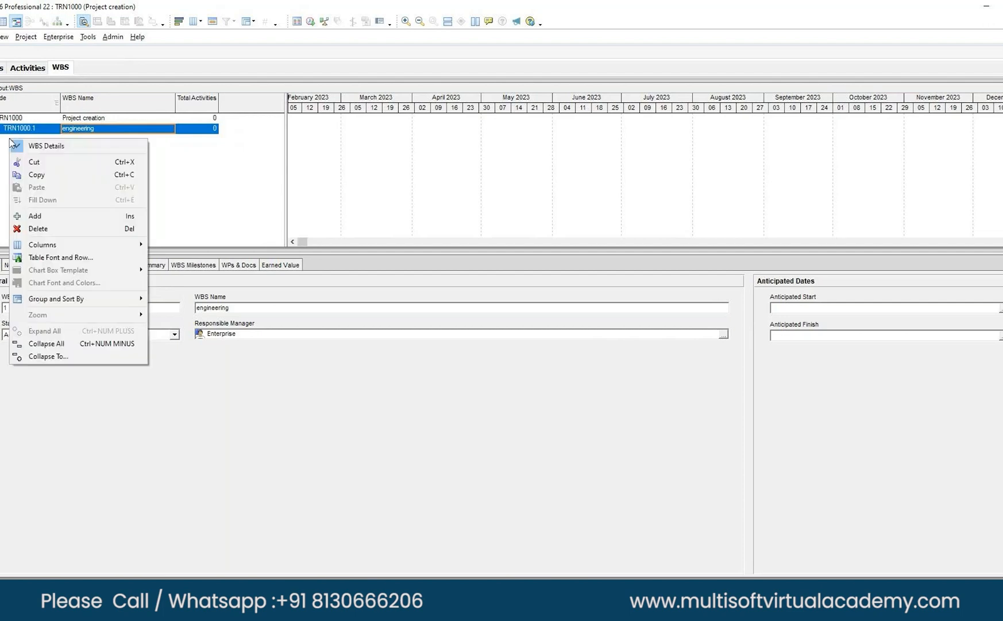
left_click(35, 216)
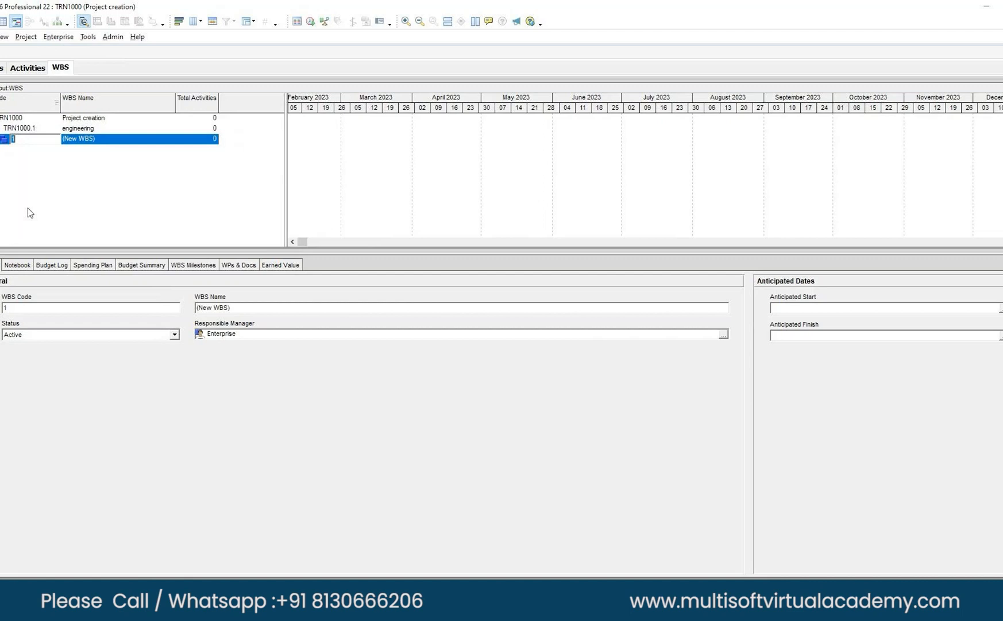
key("Return")
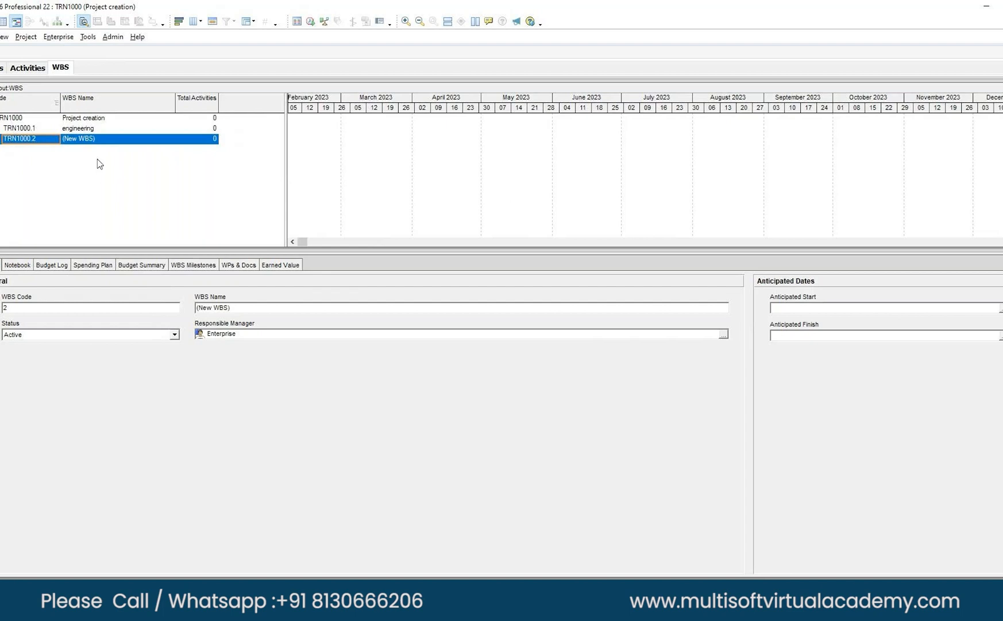
left_click(79, 140)
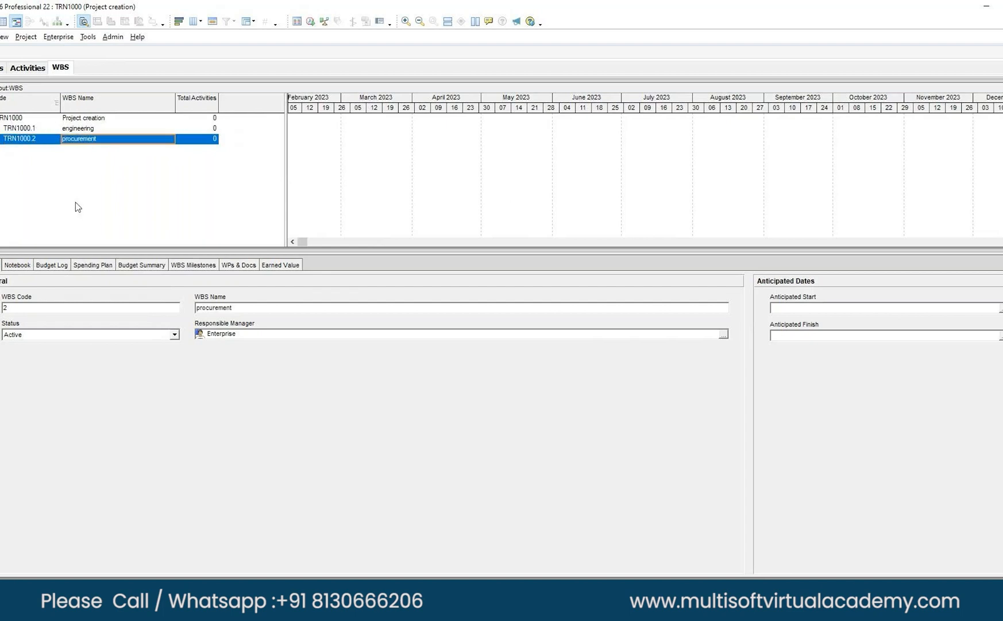
- Add a third WBS element with code 3 named construction, and return to the project's Activities view
right_click(8, 142)
left_click(24, 208)
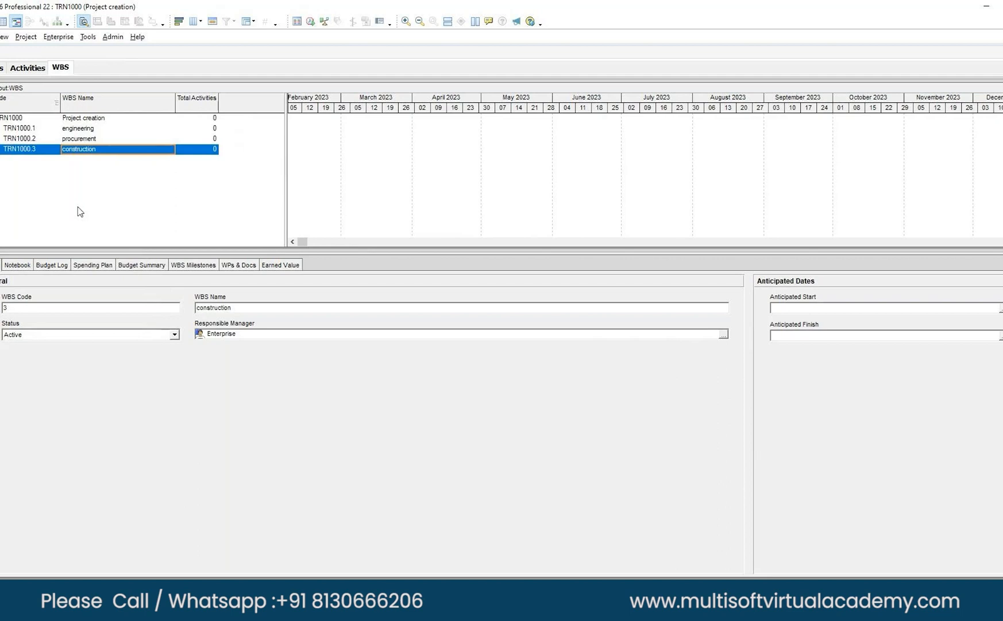
left_click(24, 72)
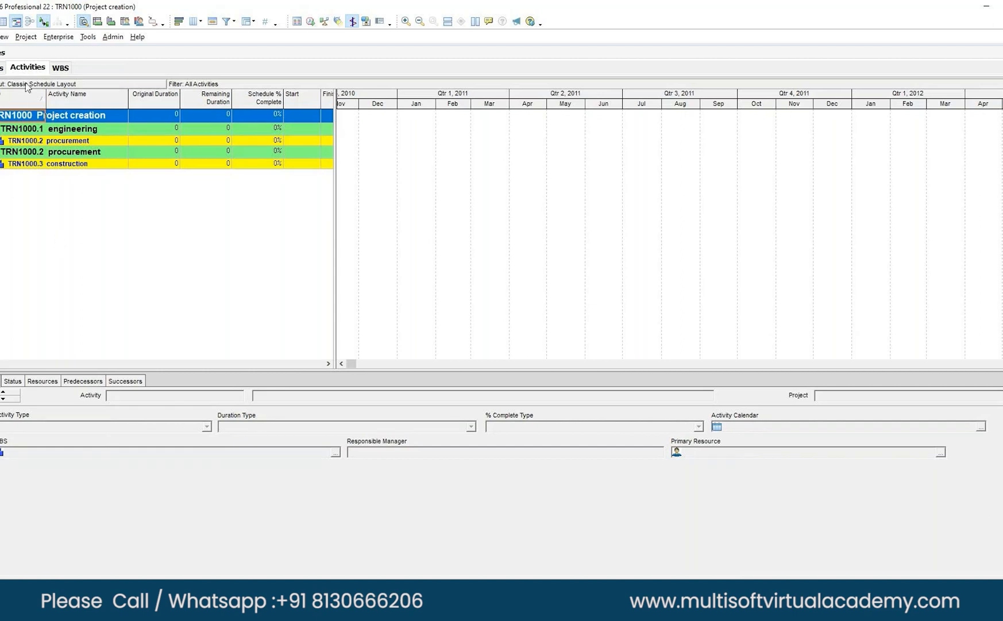
- Refresh the project data and widen the activity table to show the Finish and Total Float columns
left_click(0, 36)
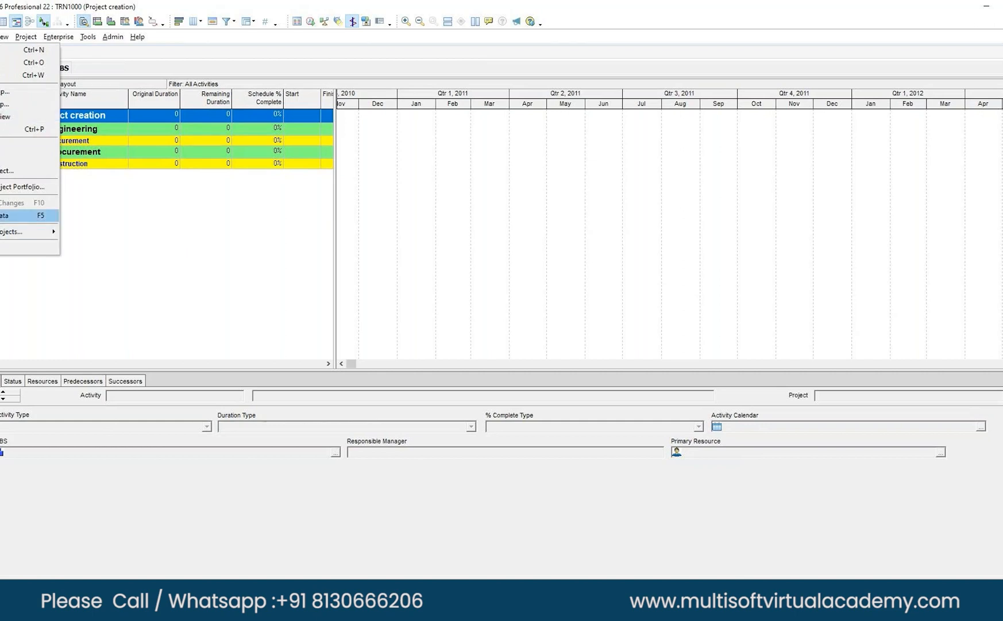
left_click(1, 216)
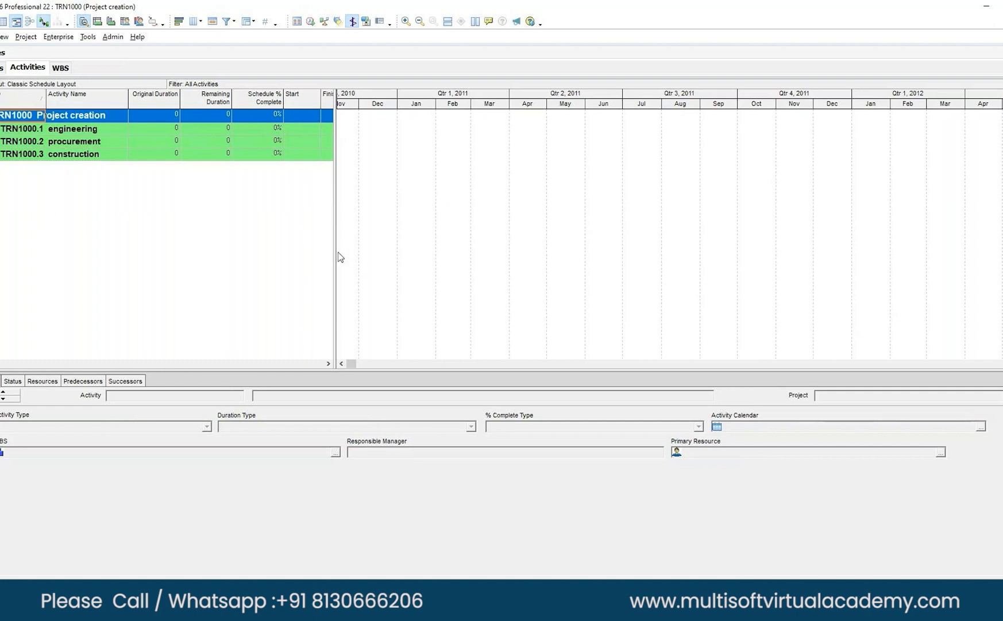
left_click_drag(336, 251, 398, 230)
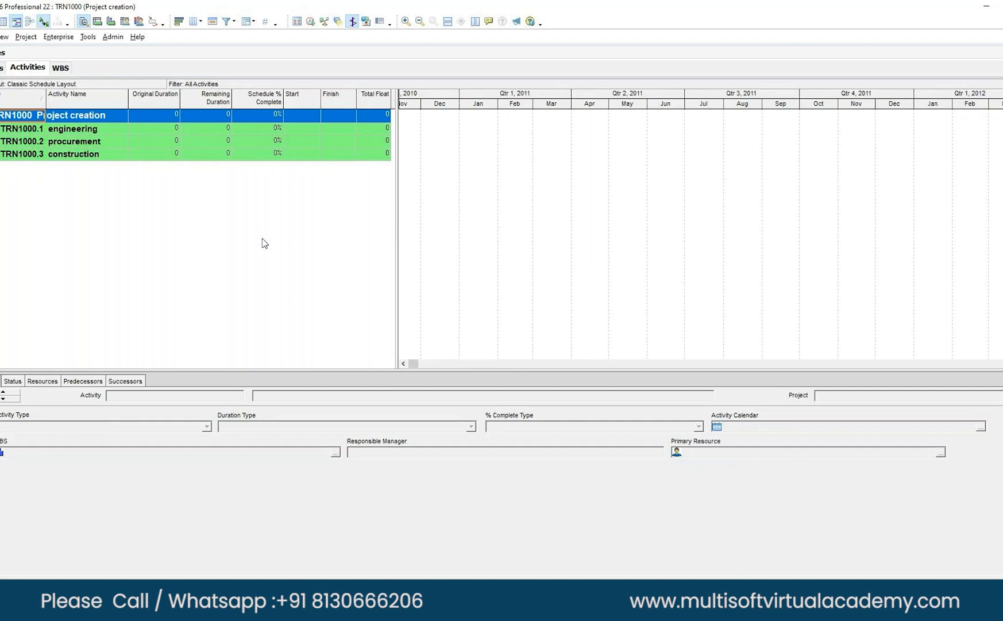
- Remove the Schedule % Complete, Remaining Duration and Total Float columns from the activity table, and narrow the table to fit
right_click(281, 220)
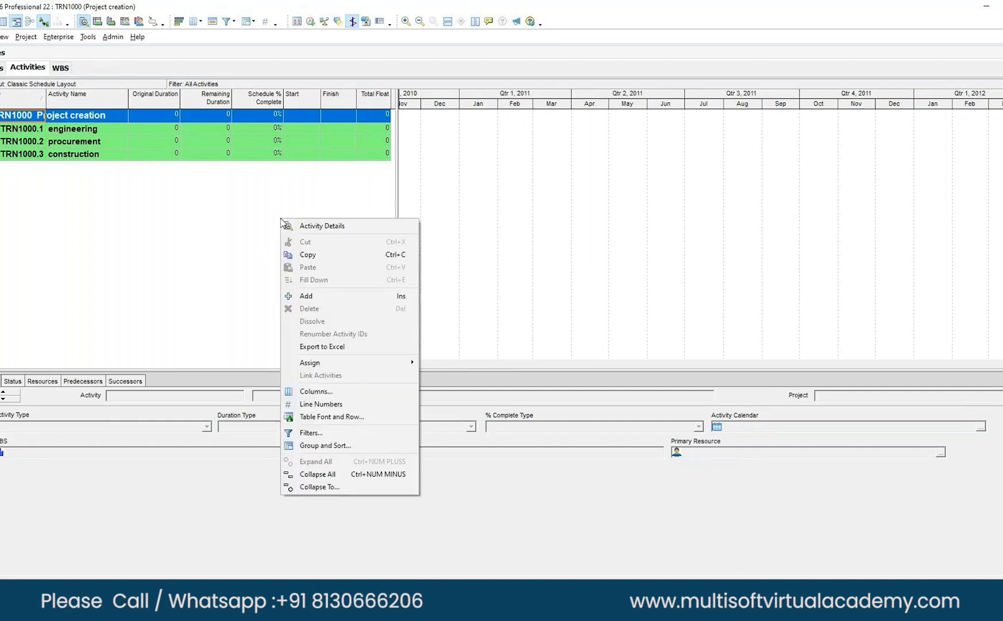
left_click(308, 391)
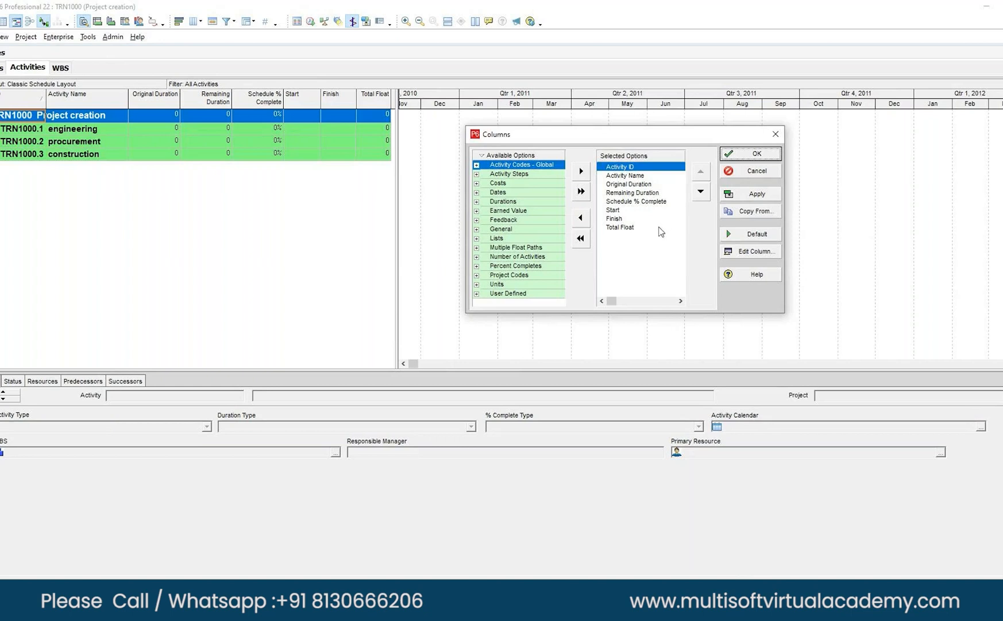
left_click(627, 202)
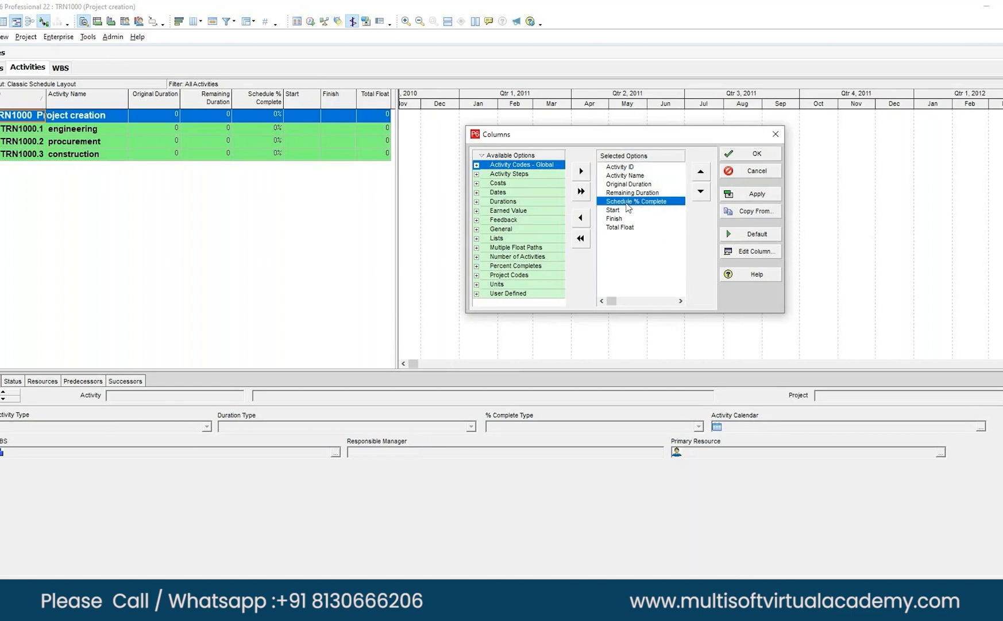
left_click(582, 218)
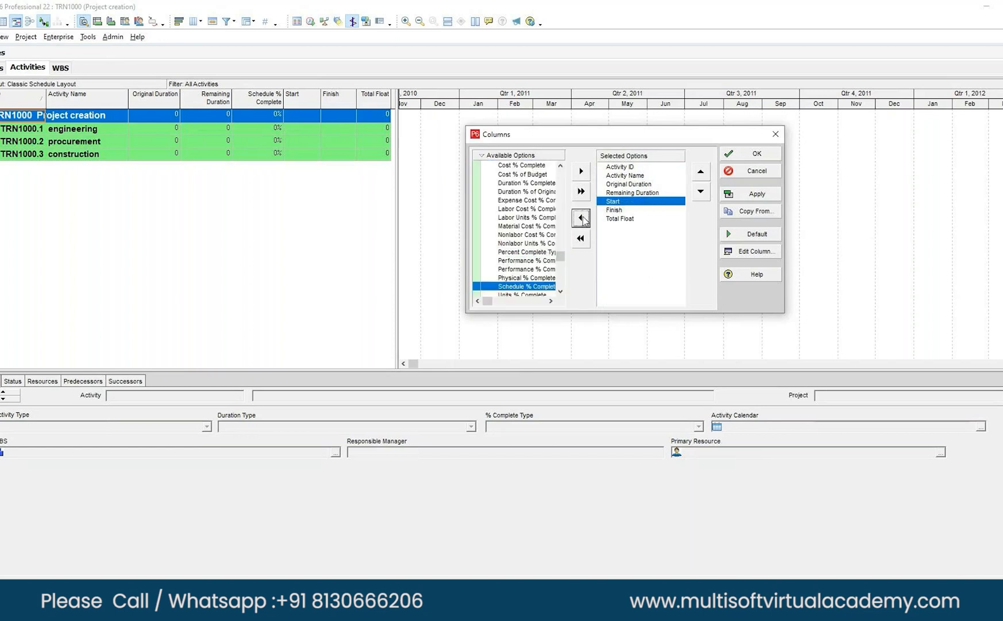
left_click(632, 193)
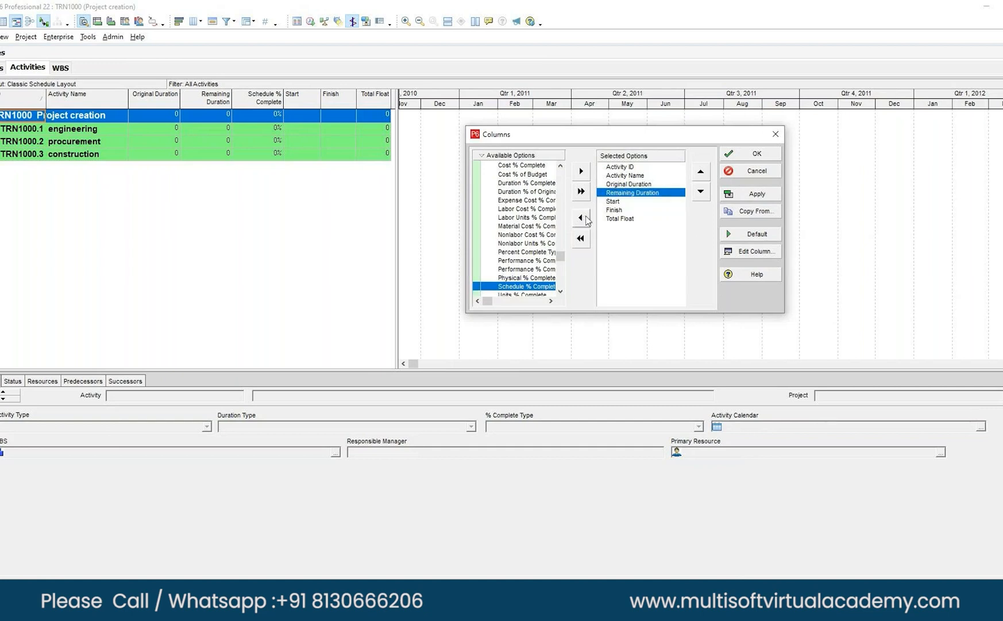
left_click(581, 218)
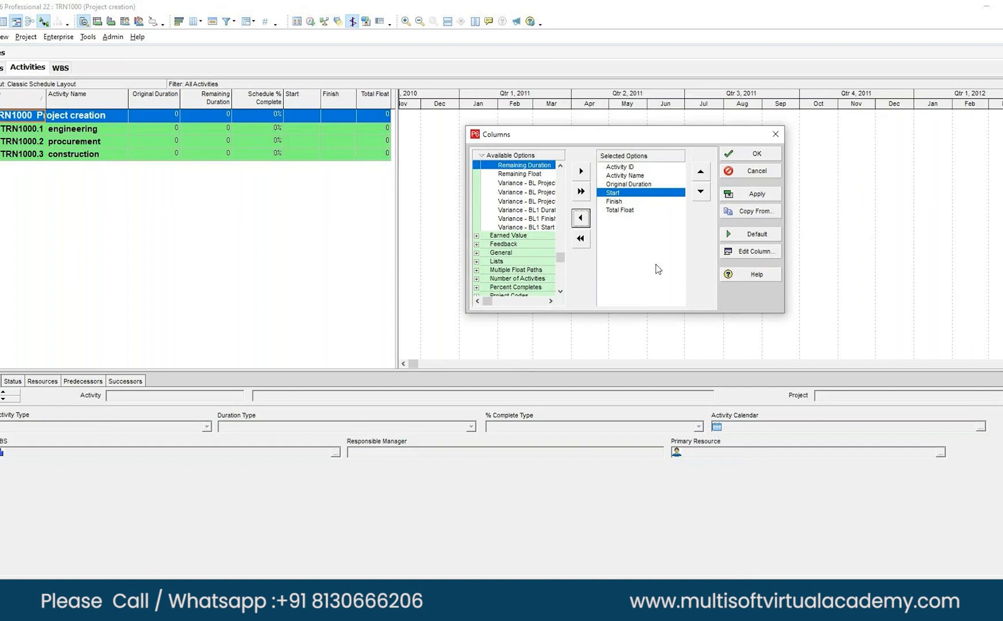
left_click(608, 210)
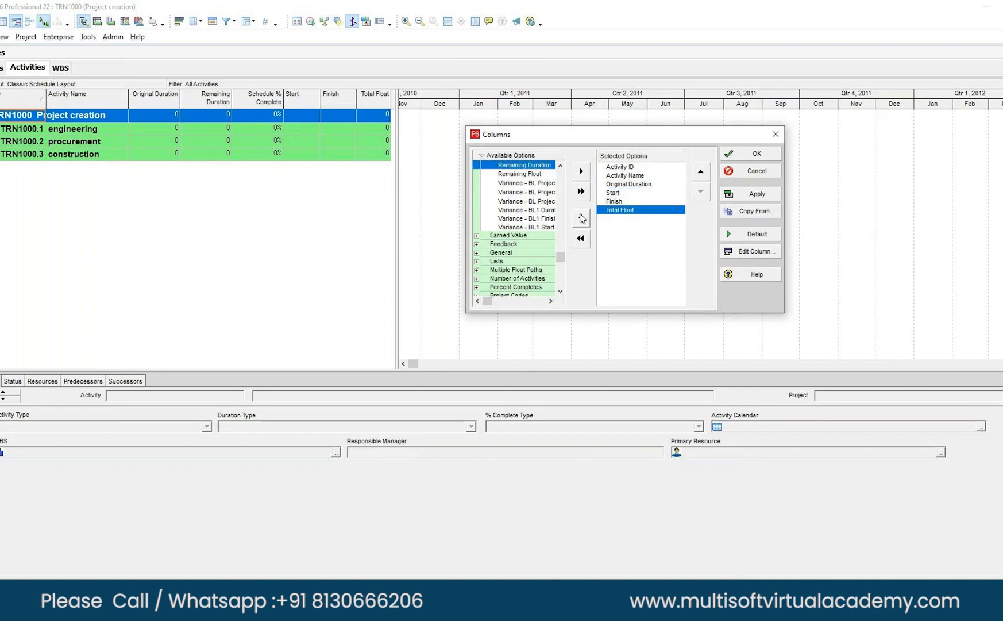
left_click(582, 218)
left_click(752, 194)
left_click(757, 154)
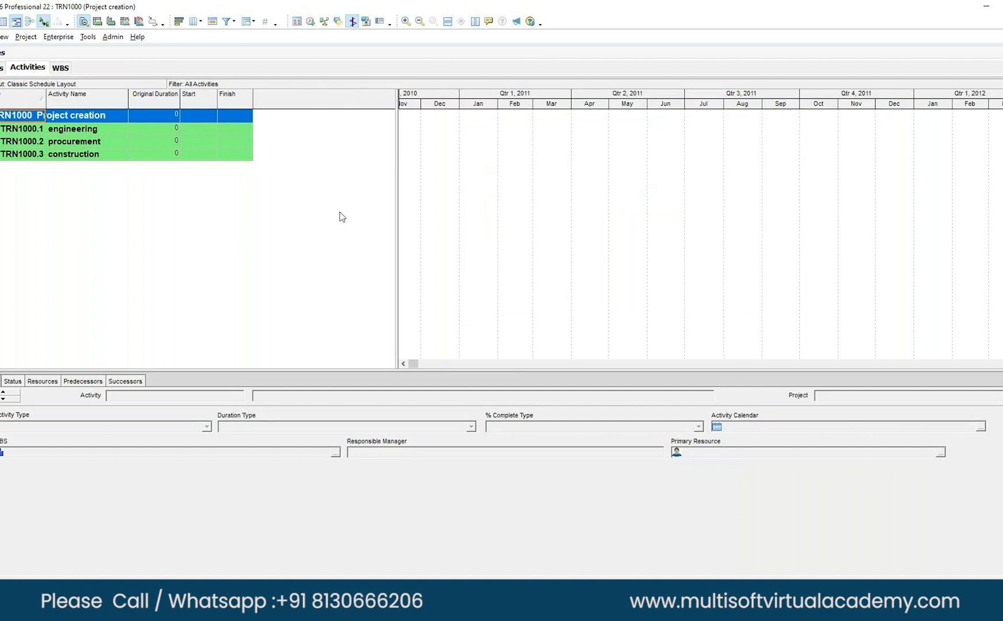
left_click_drag(398, 216, 258, 219)
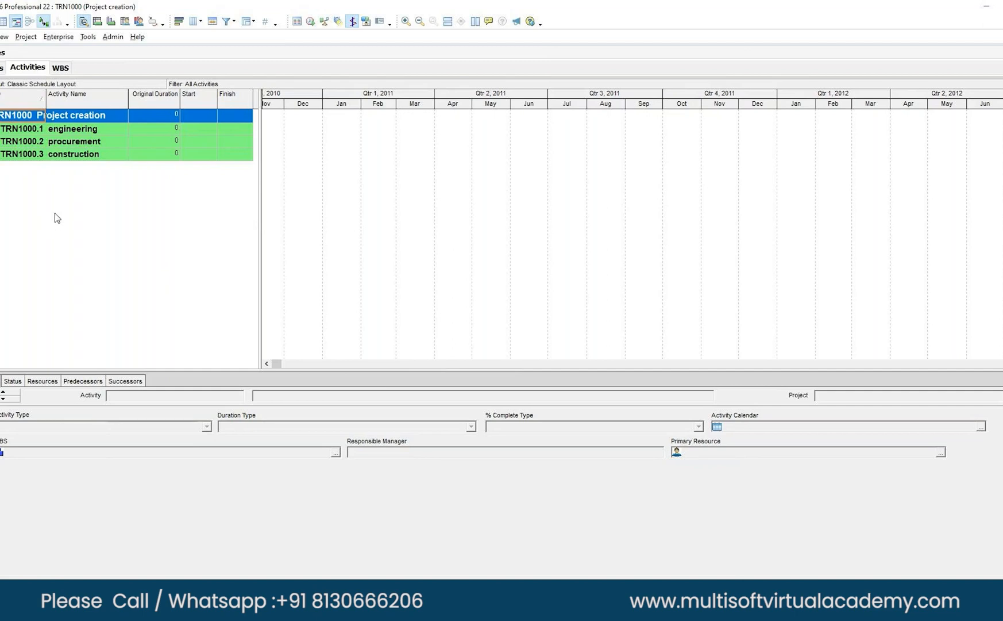
- Hide the ID / Code in the WBS grouping bands so that only Name / Description is shown
right_click(162, 276)
left_click(224, 313)
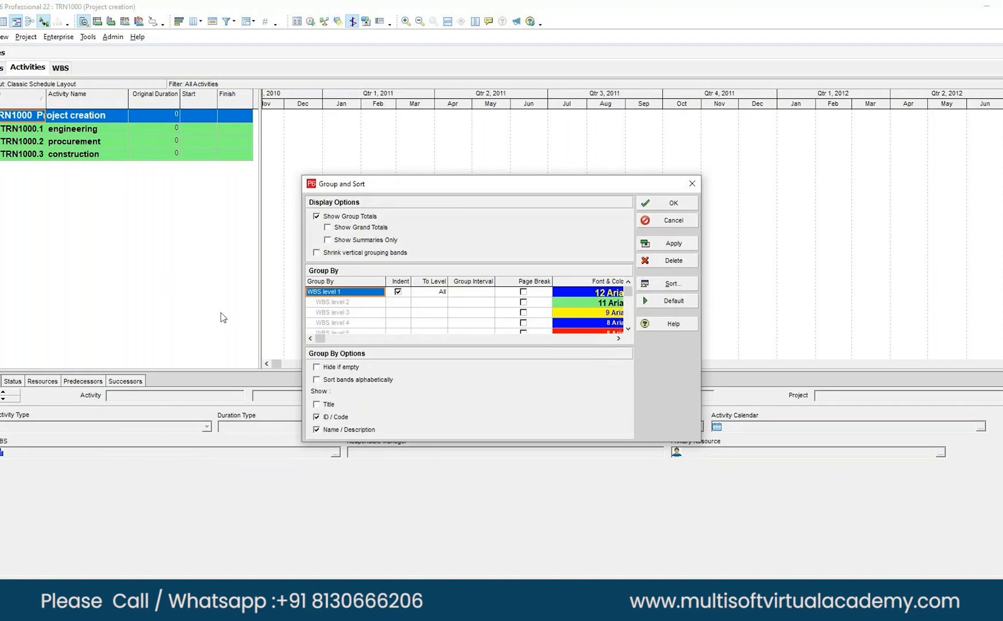
scroll(390, 305, "down", 2)
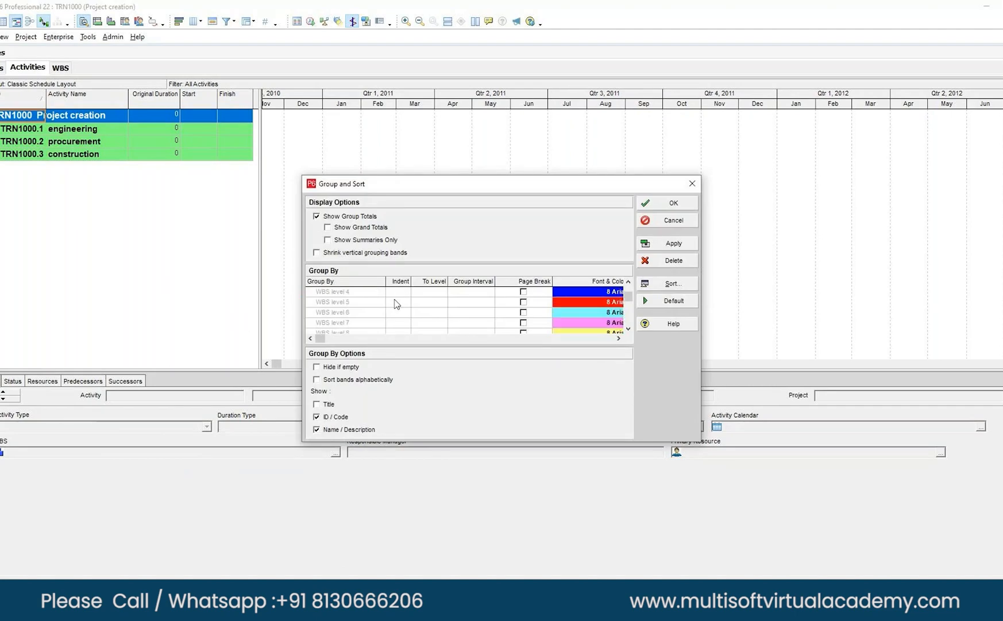
scroll(398, 304, "up", 2)
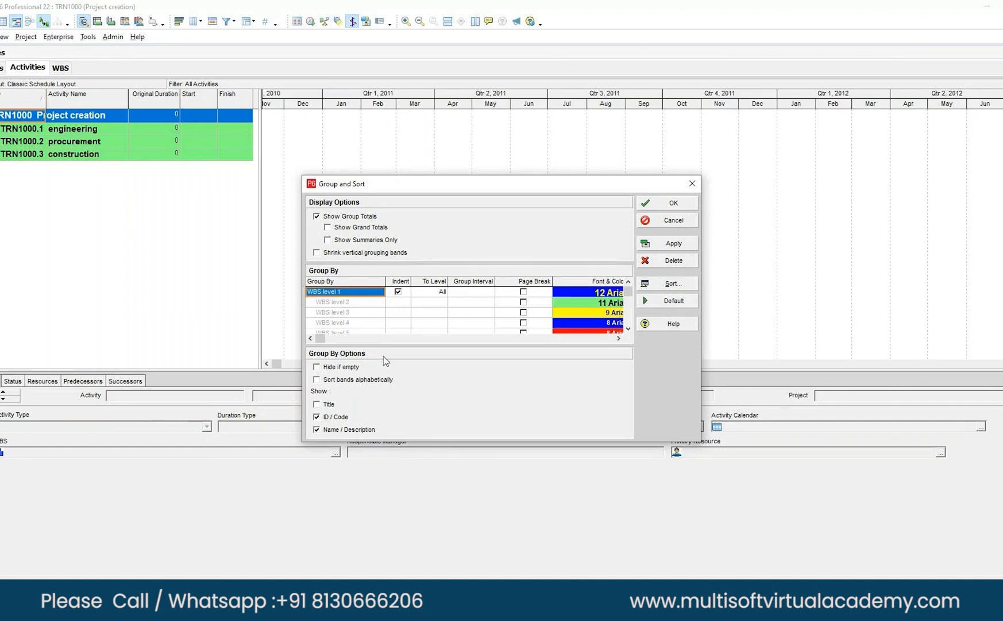
left_click(317, 429)
left_click(317, 416)
left_click(669, 243)
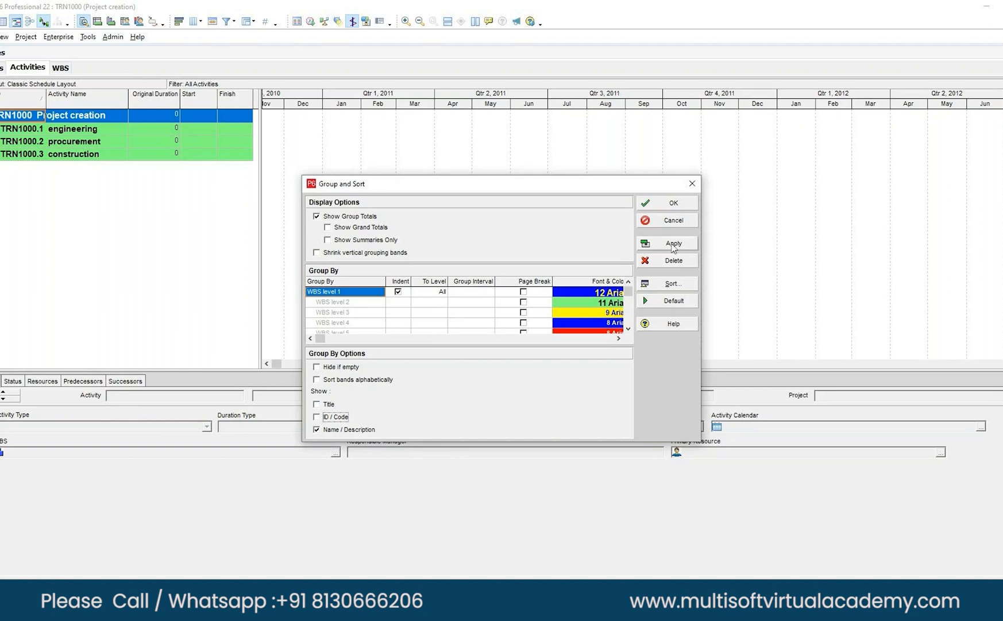
left_click(674, 205)
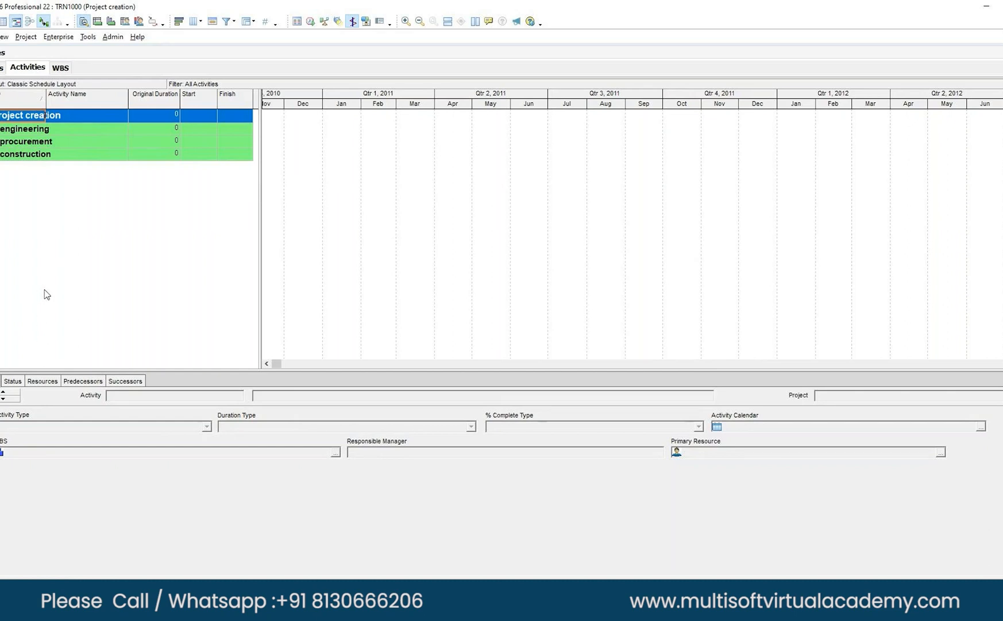
- Set the Gantt chart timescale's date interval to Month/Week and bring January 2023 into view
right_click(395, 179)
left_click(431, 217)
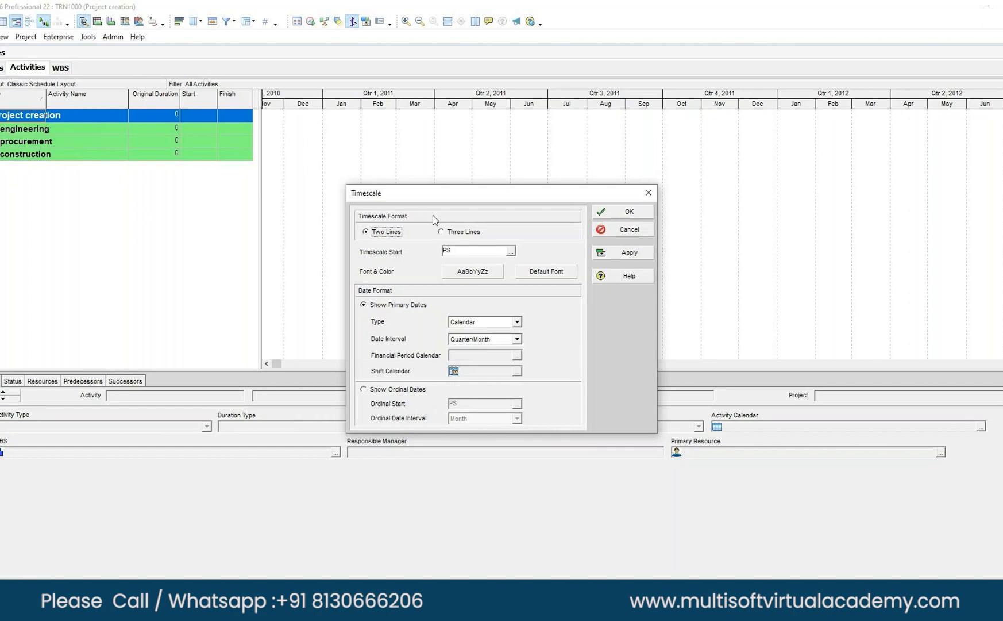
left_click(518, 339)
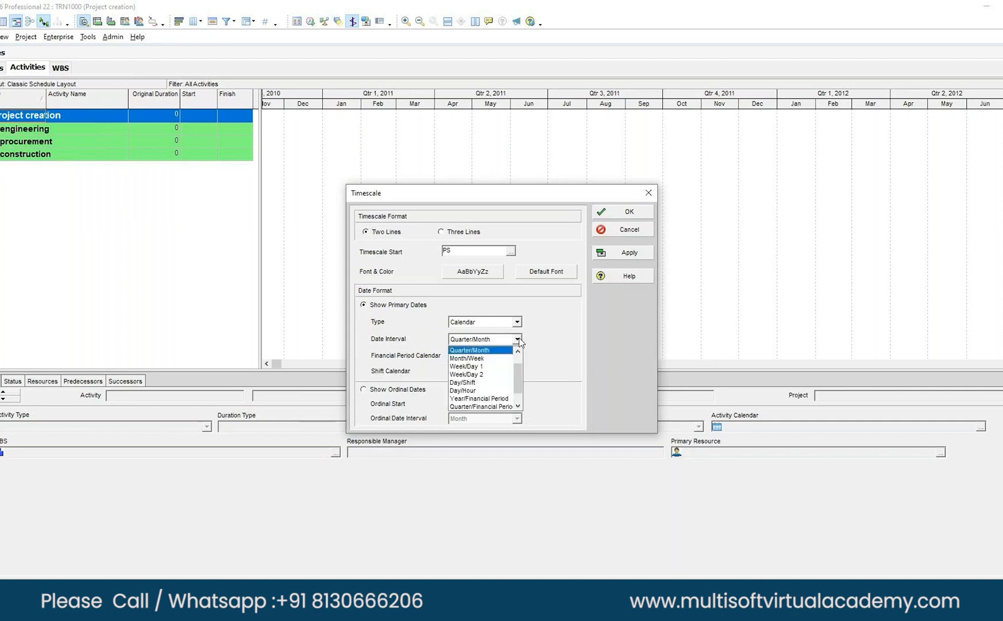
left_click(475, 358)
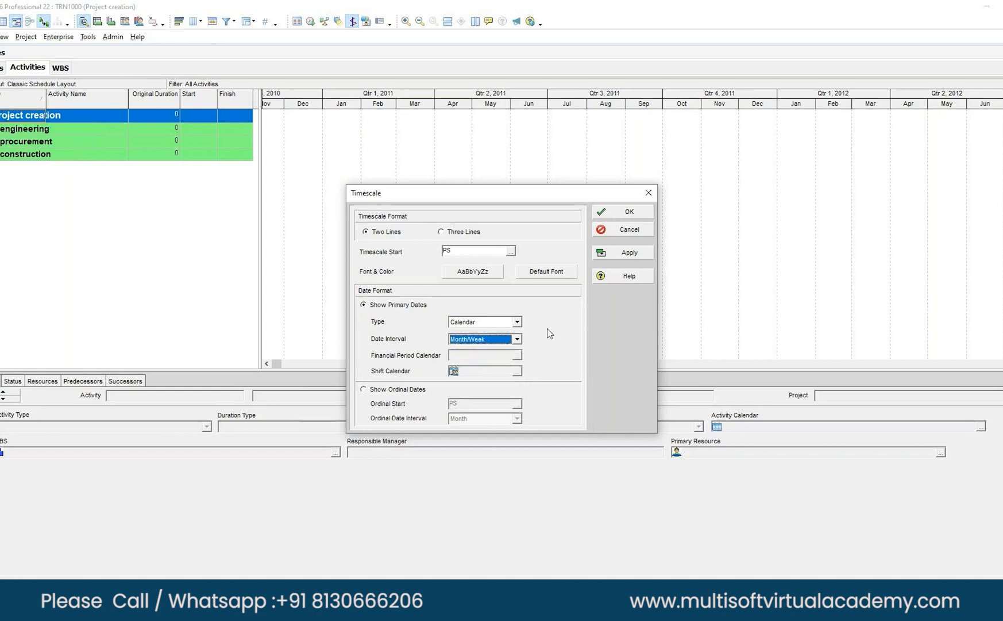
left_click(622, 212)
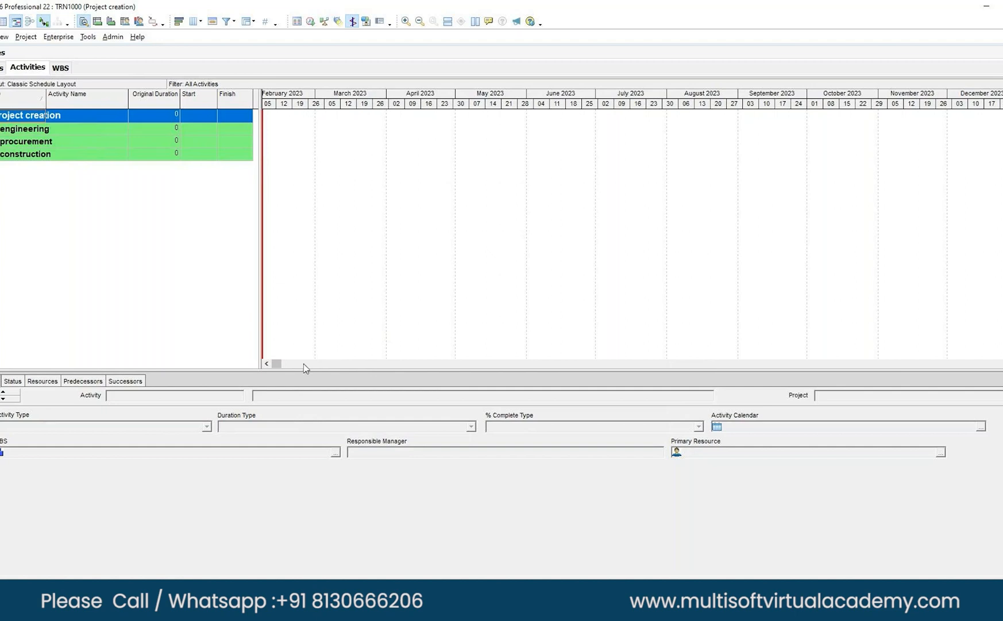
left_click(267, 363)
left_click(267, 364)
left_click(267, 363)
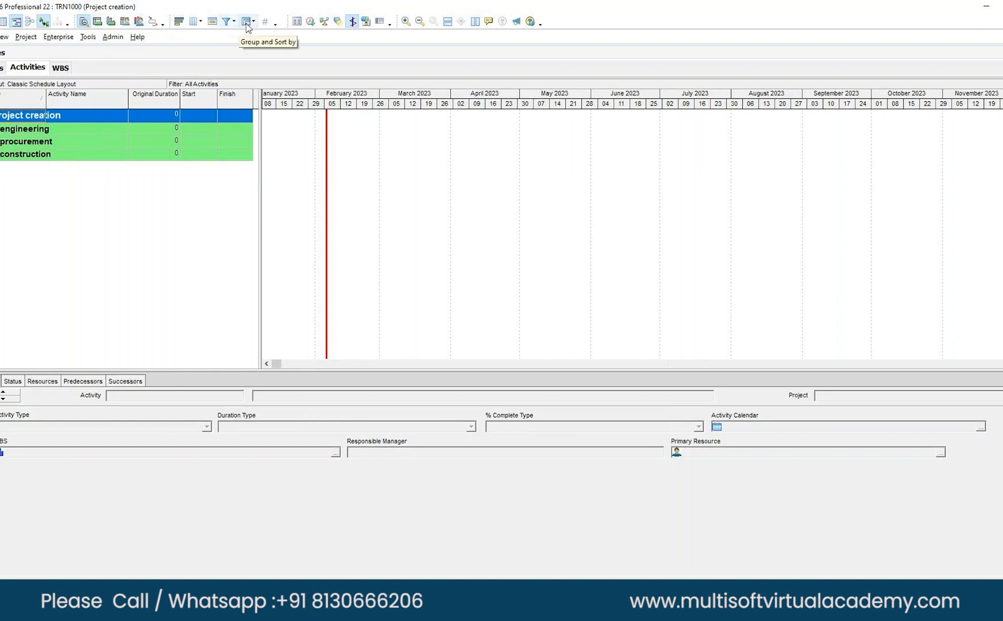
- Turn off the progress line in the Gantt chart
left_click(354, 23)
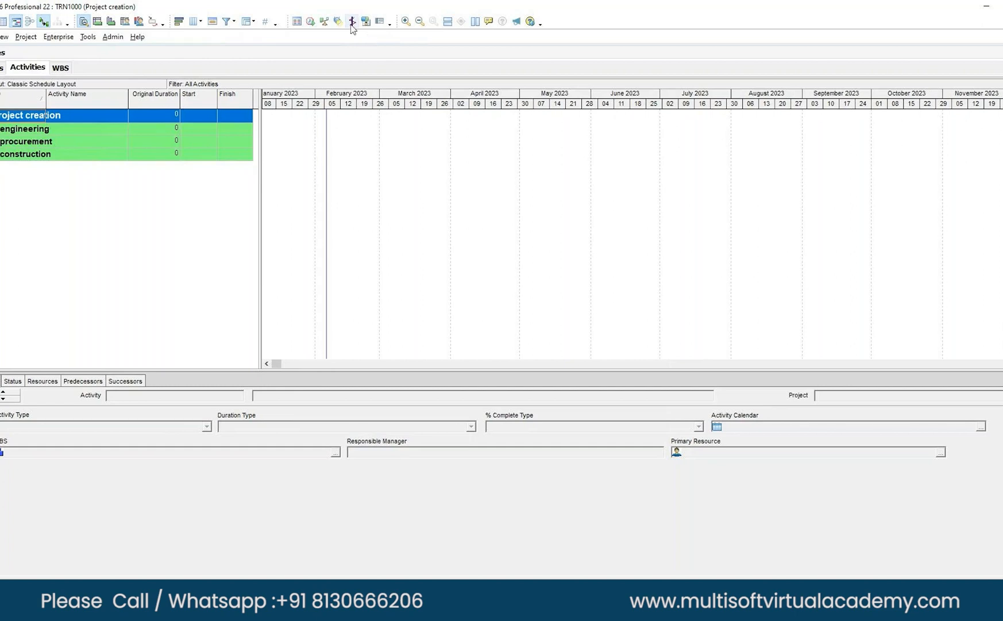
left_click(353, 23)
left_click(353, 23)
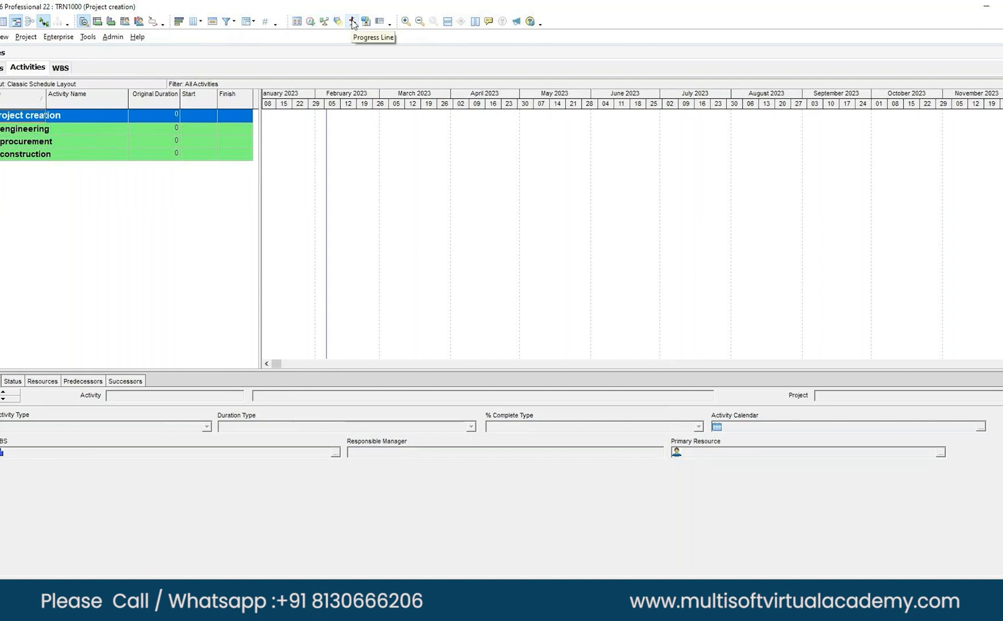
left_click(352, 22)
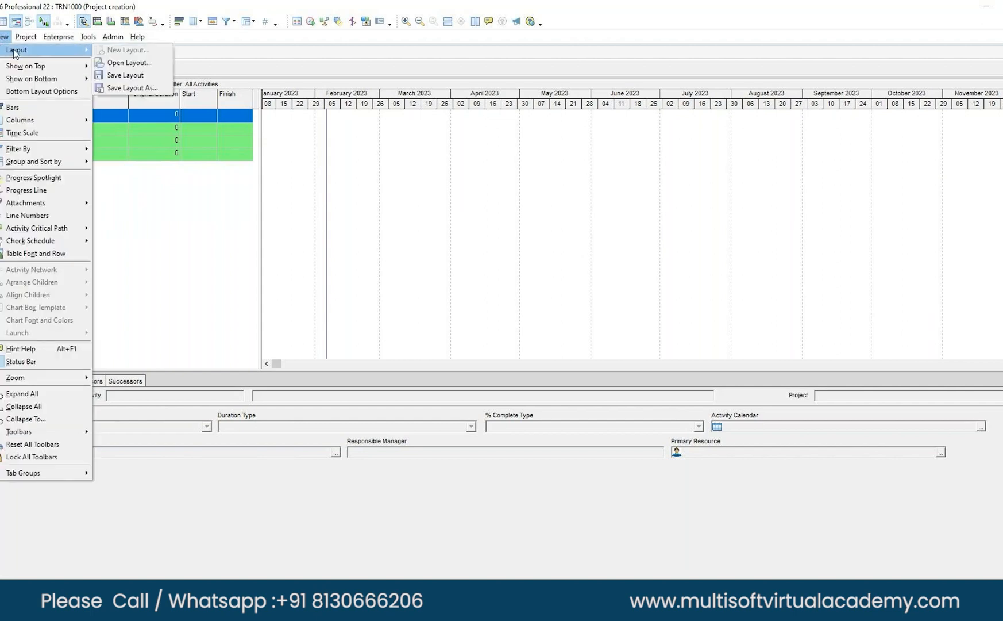
- Save the current view as a new layout under a custom name
left_click(135, 87)
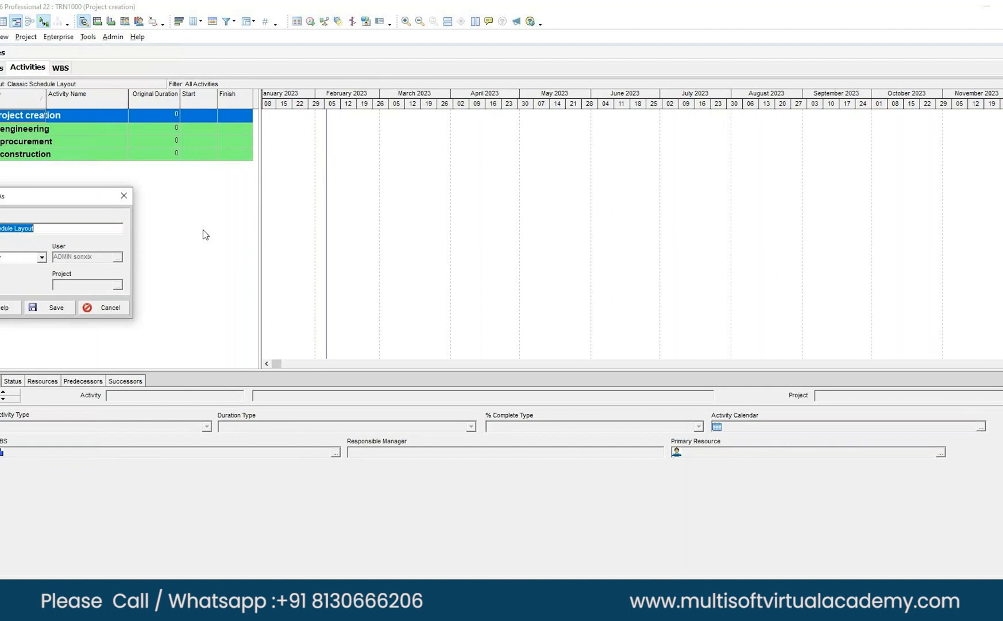
key("BackSpace")
left_click(47, 311)
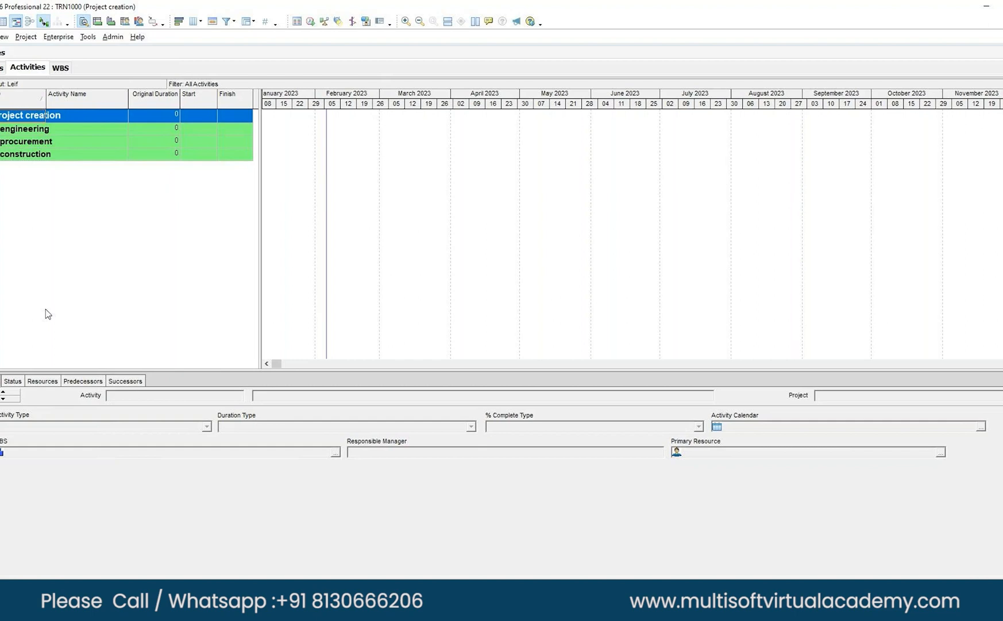
- Add a new activity under the engineering WBS element
left_click(77, 209)
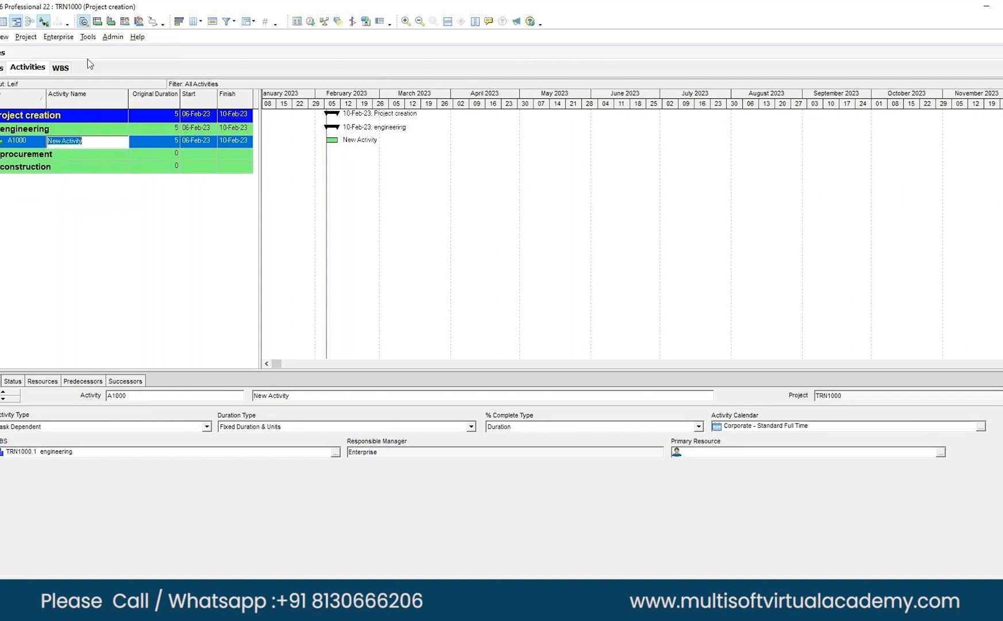
- Turn on the unit and duration labels in the user preferences, and review the date and currency settings
left_click(0, 37)
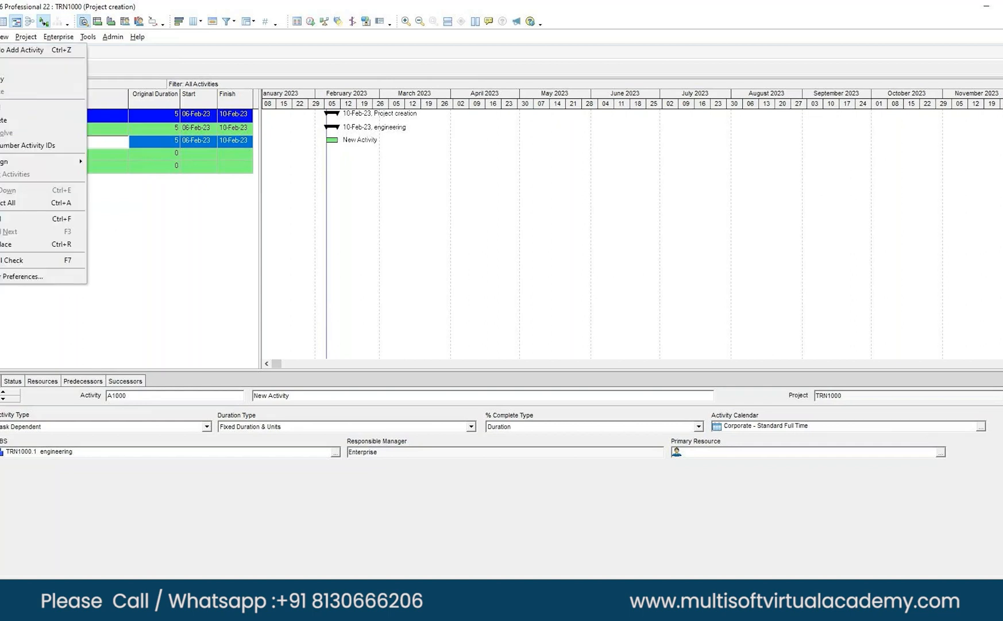
left_click(35, 277)
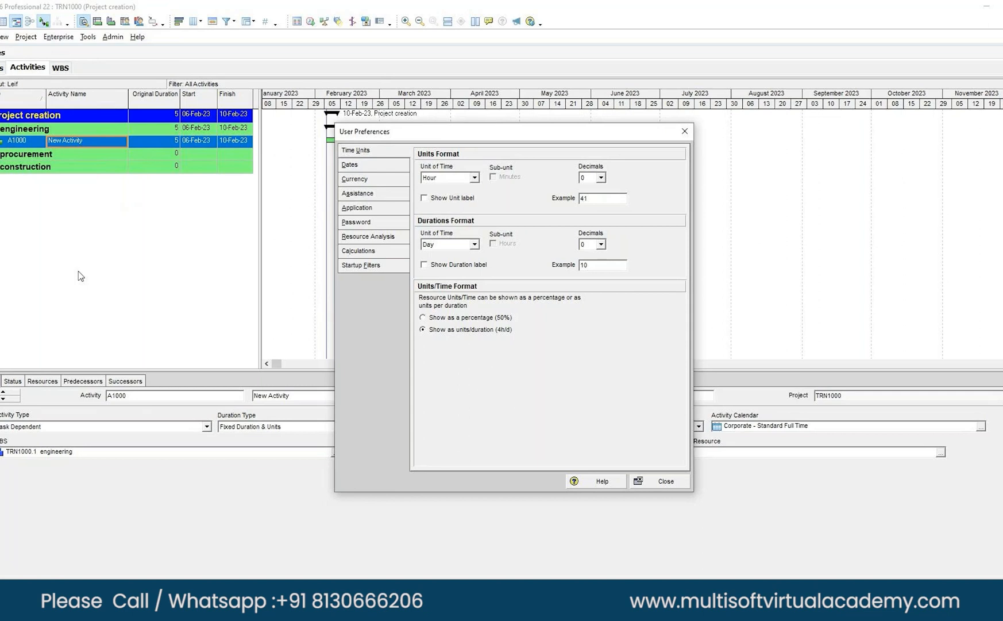
left_click(426, 198)
left_click(425, 265)
left_click(350, 165)
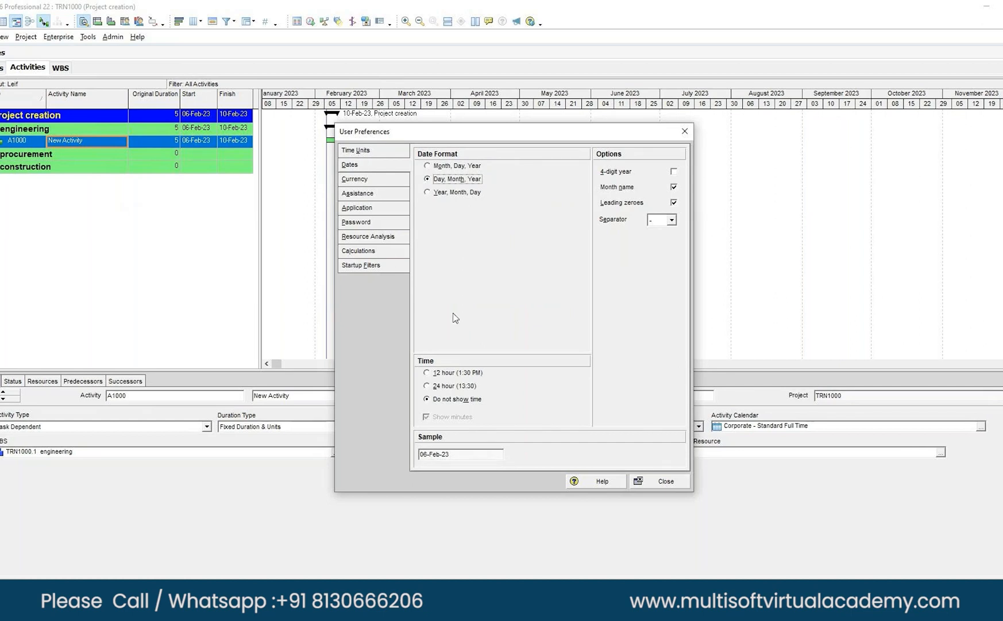
left_click(356, 179)
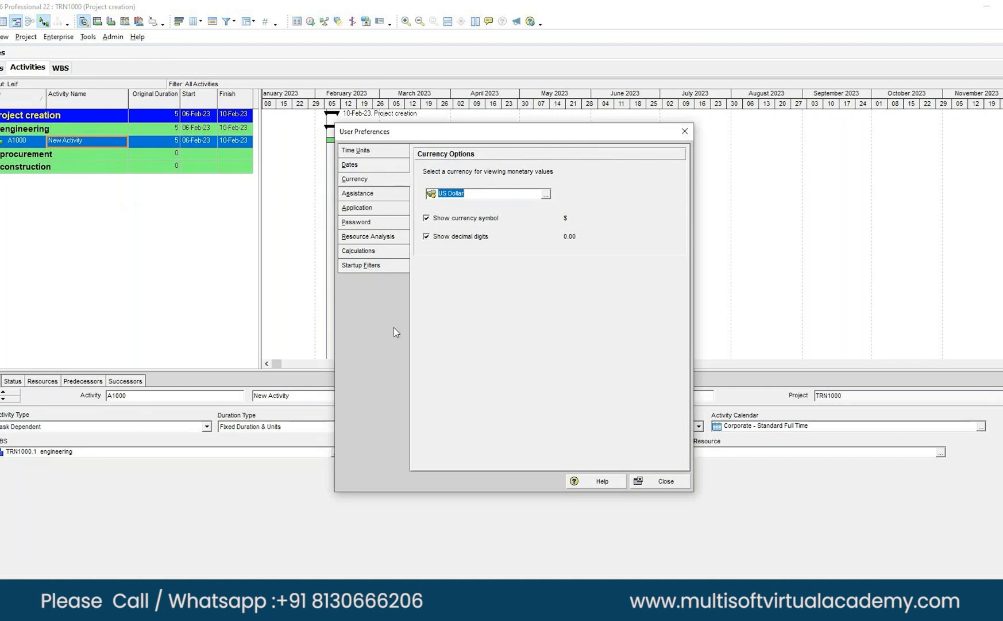
key("Escape")
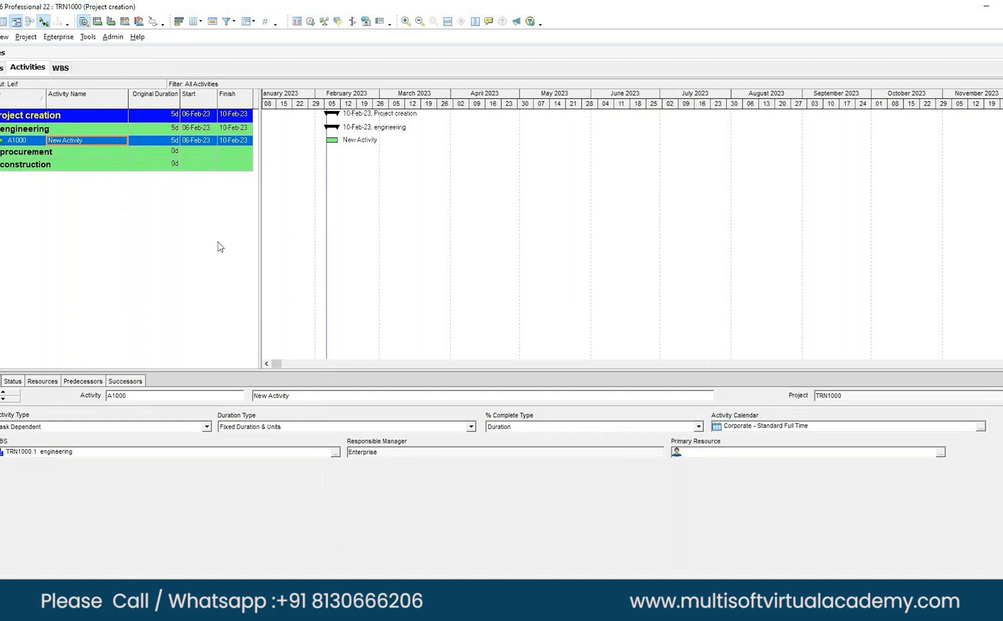
- Add a new activity under the procurement WBS element and another under the construction WBS element
right_click(13, 151)
left_click(35, 228)
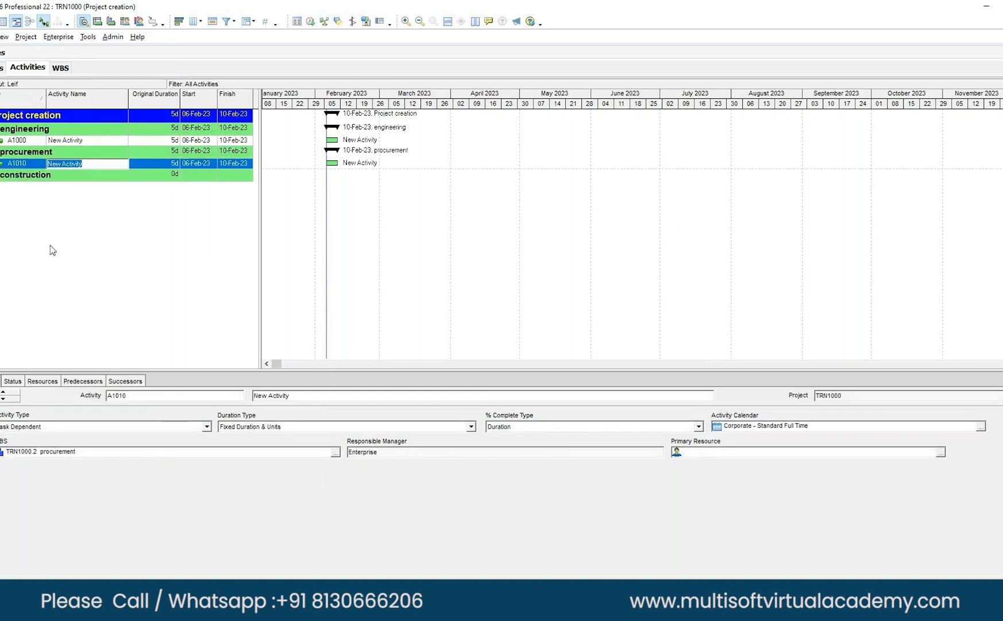
right_click(40, 179)
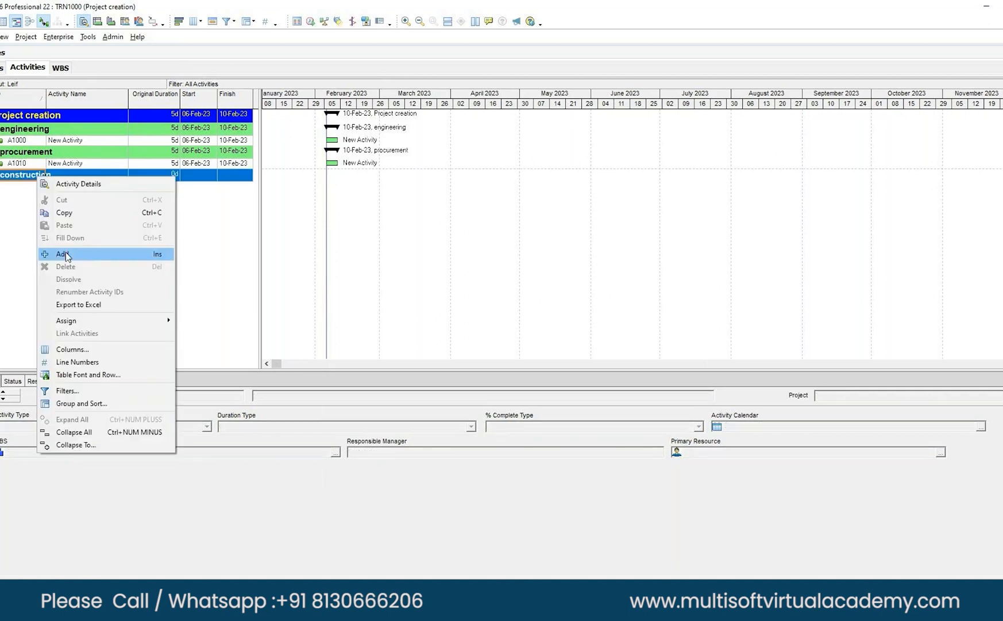
left_click(63, 254)
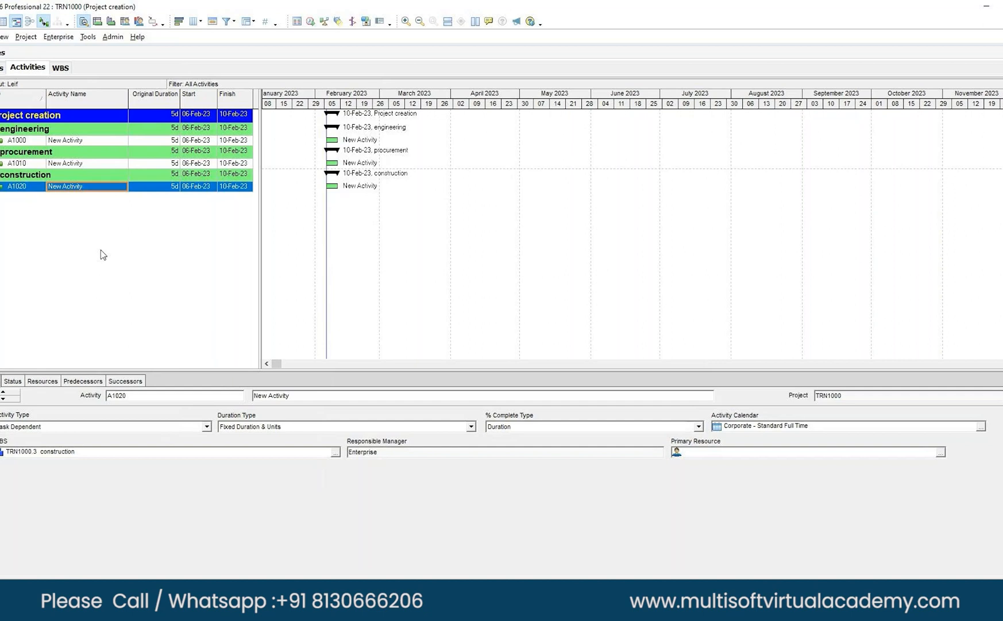
- Change the activity ID of the procurement activity to A1009
left_click(17, 163)
type("0")
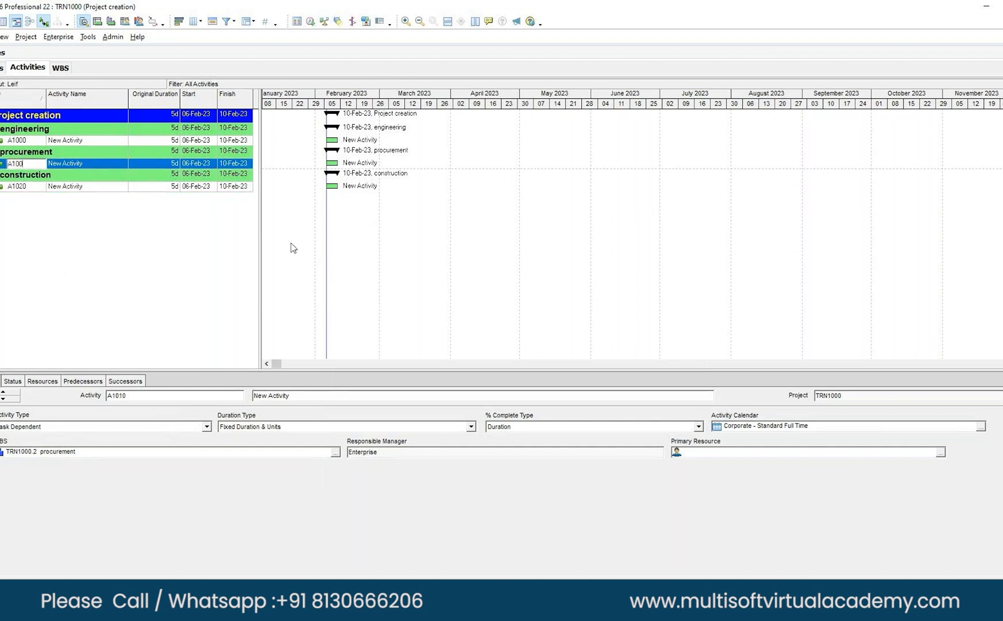
type("9")
key("Return")
- Name activity A1000 "engineering" and set its original duration to 10 days
left_click(77, 142)
type("engineering")
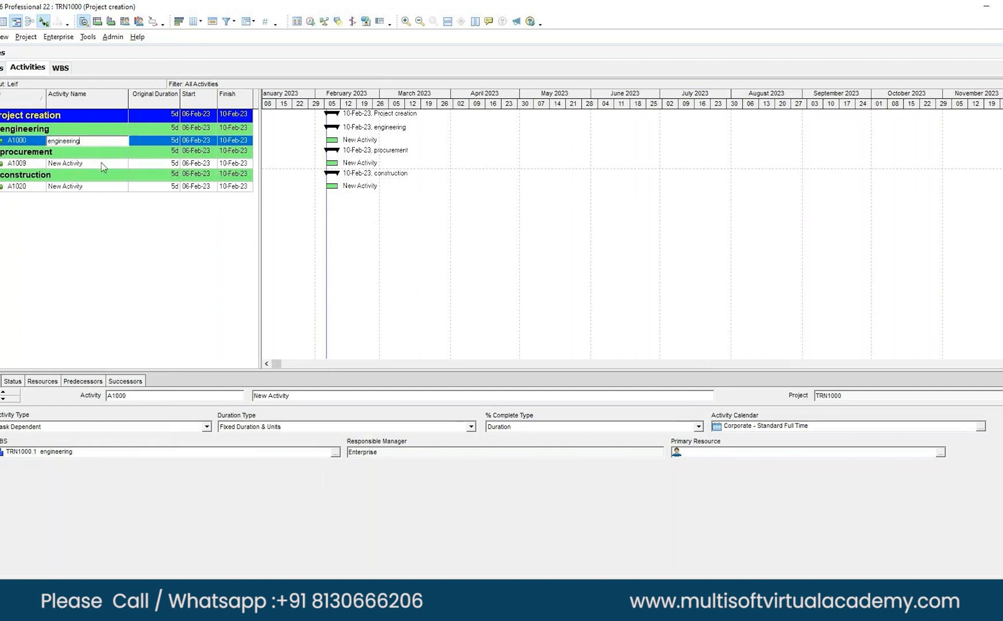
left_click(100, 162)
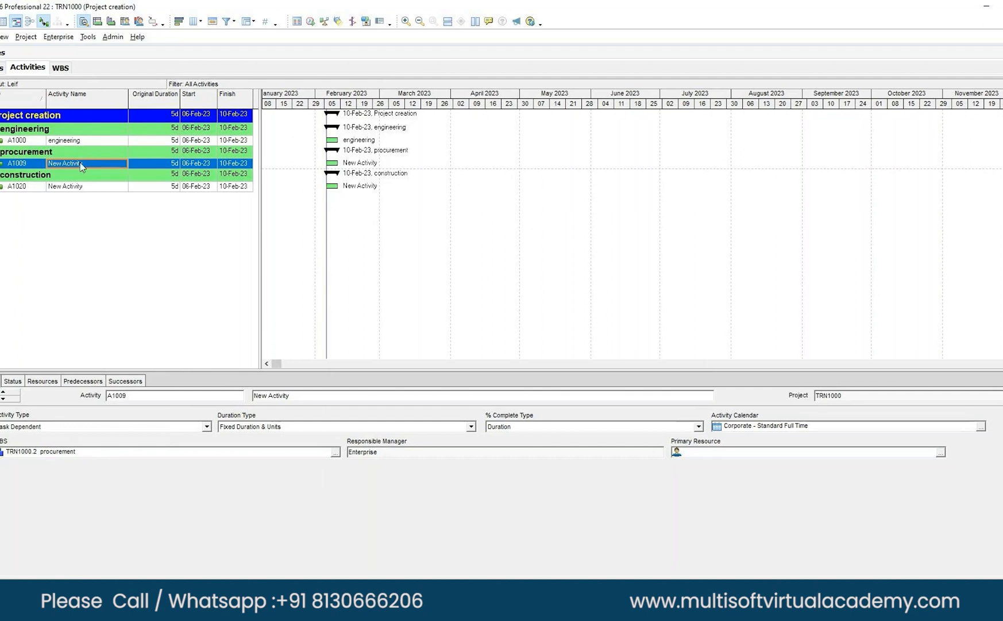
left_click(161, 140)
type("10")
key("Return")
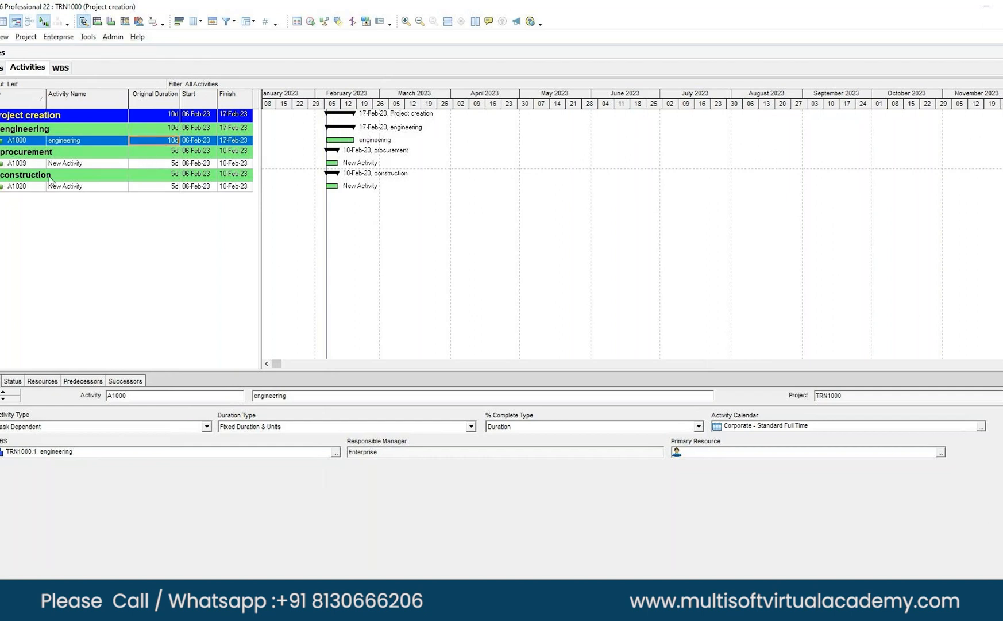
- Name activity A1009 "procurement" and set its original duration to 20 days
left_click(63, 163)
type("procurement")
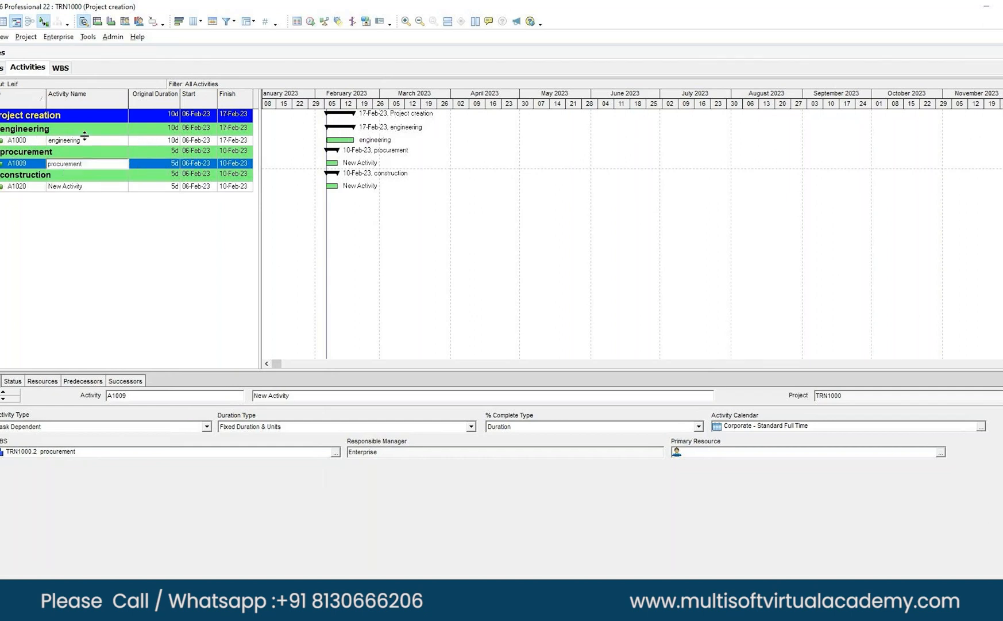
left_click(161, 163)
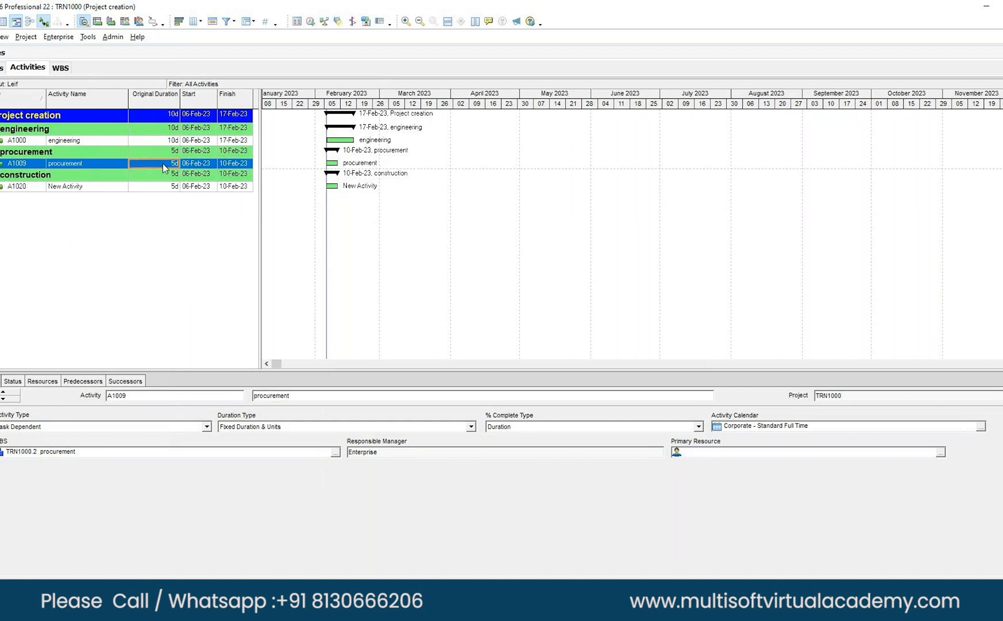
type("20")
key("Return")
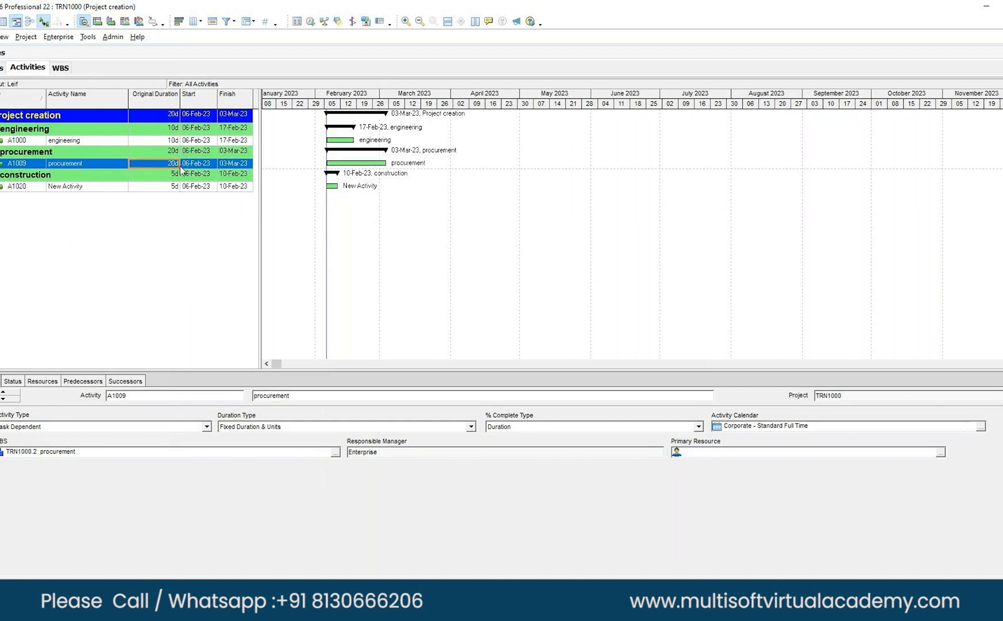
- Name activity A1020 "construction" and set its original duration to 30 days
left_click(63, 186)
type("construction")
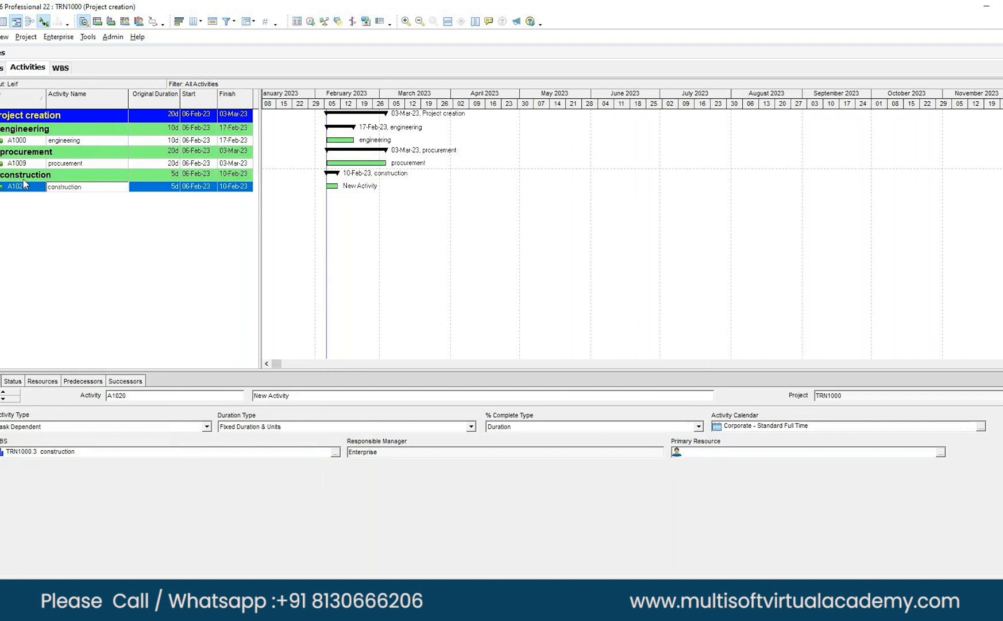
left_click(155, 185)
type("30")
key("Return")
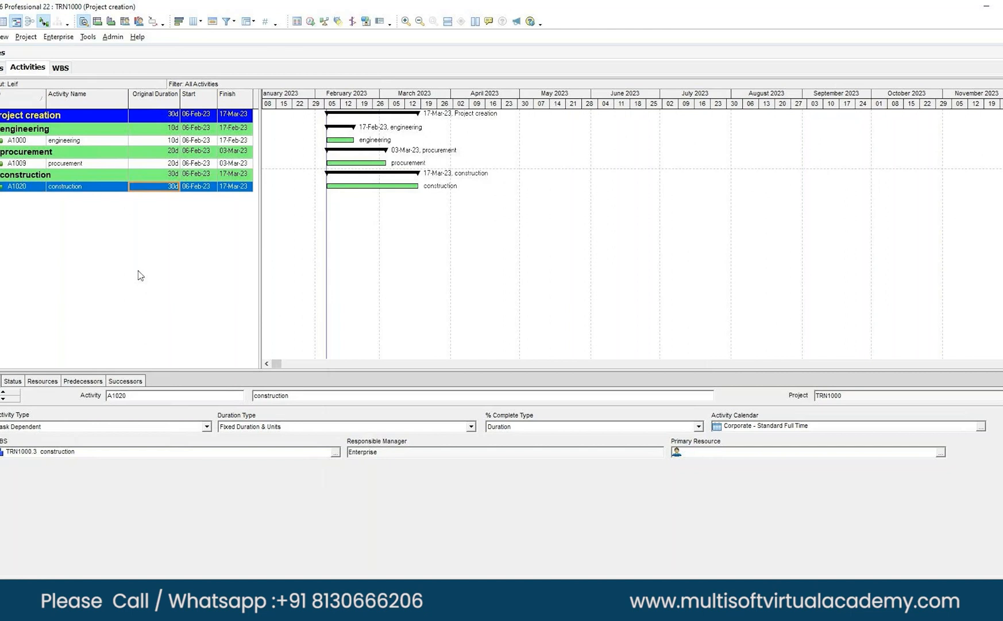
- Customize the activity details for the engineering activity, replacing the Predecessors and Successors views with Relationships
left_click(124, 381)
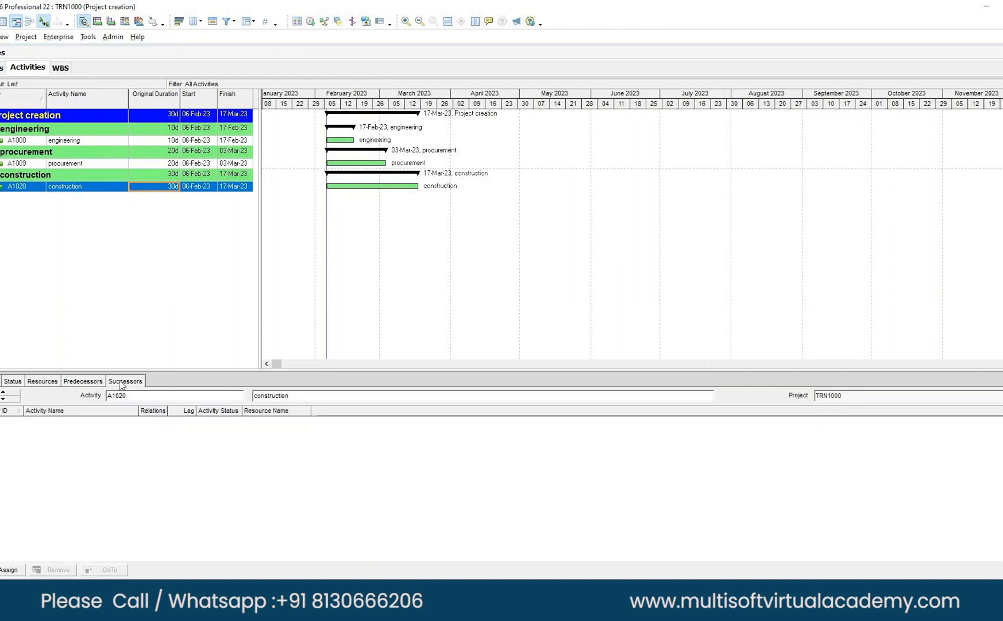
left_click(64, 140)
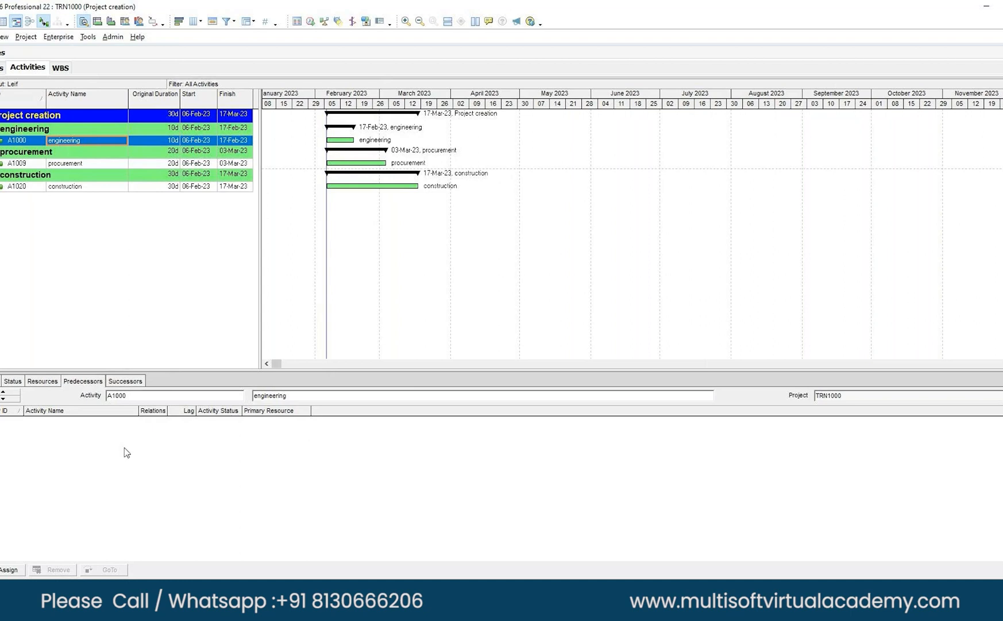
left_click(125, 380)
right_click(127, 381)
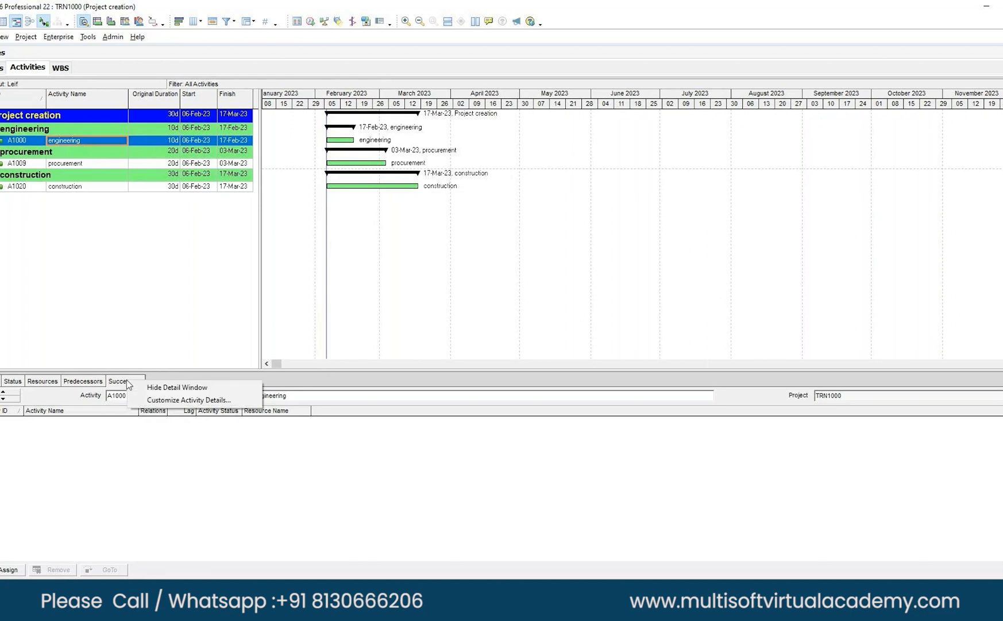
left_click(167, 401)
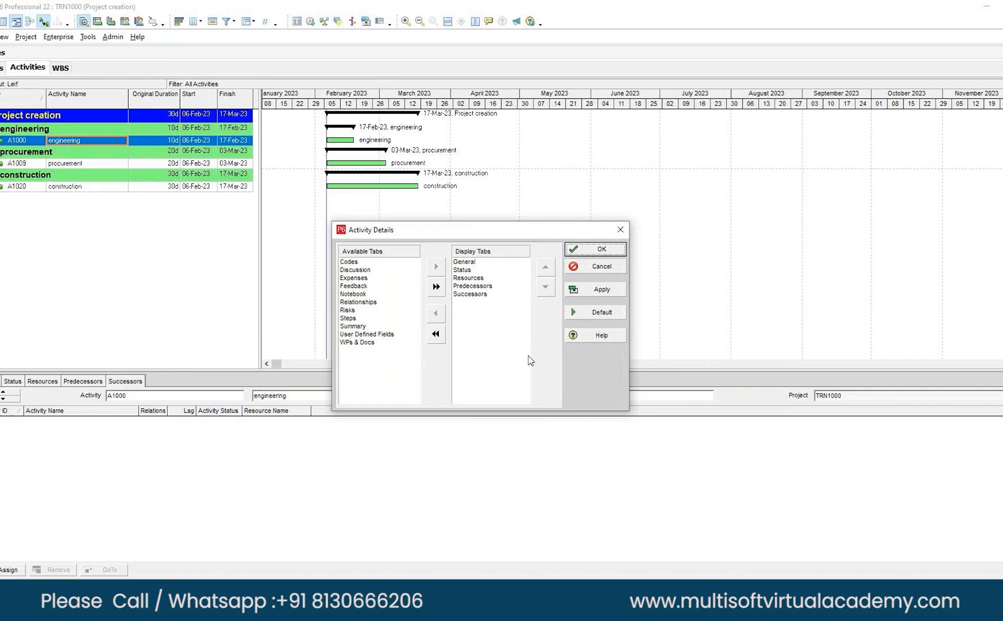
double_click(463, 286)
left_click(435, 313)
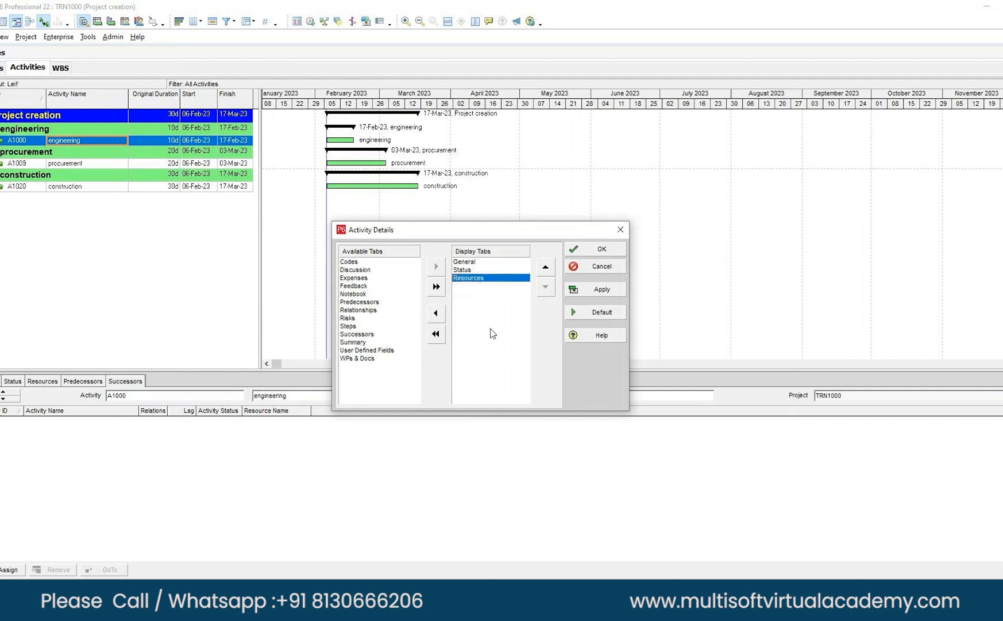
left_click(366, 311)
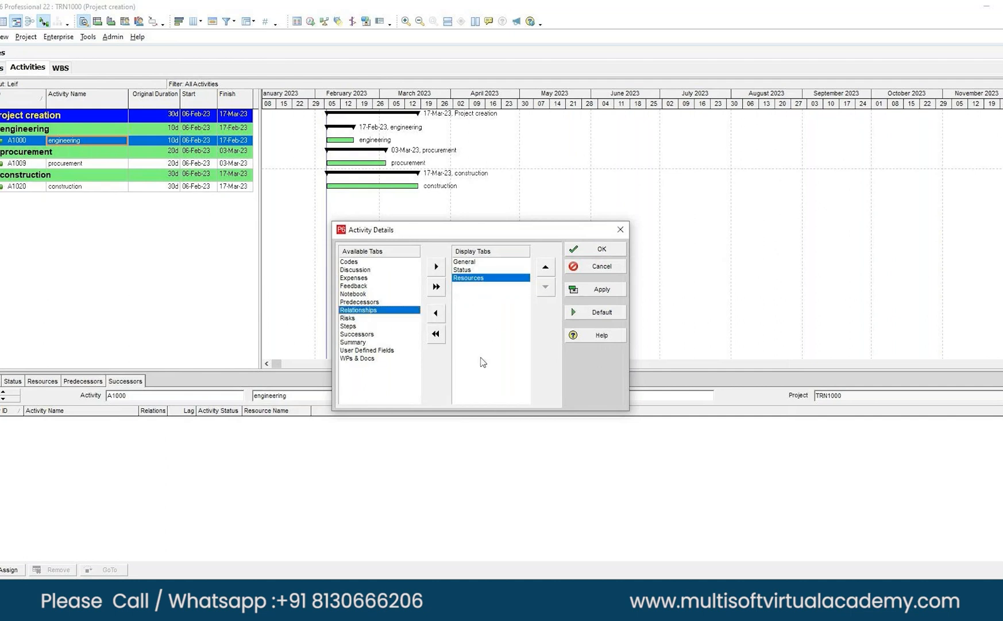
left_click(436, 266)
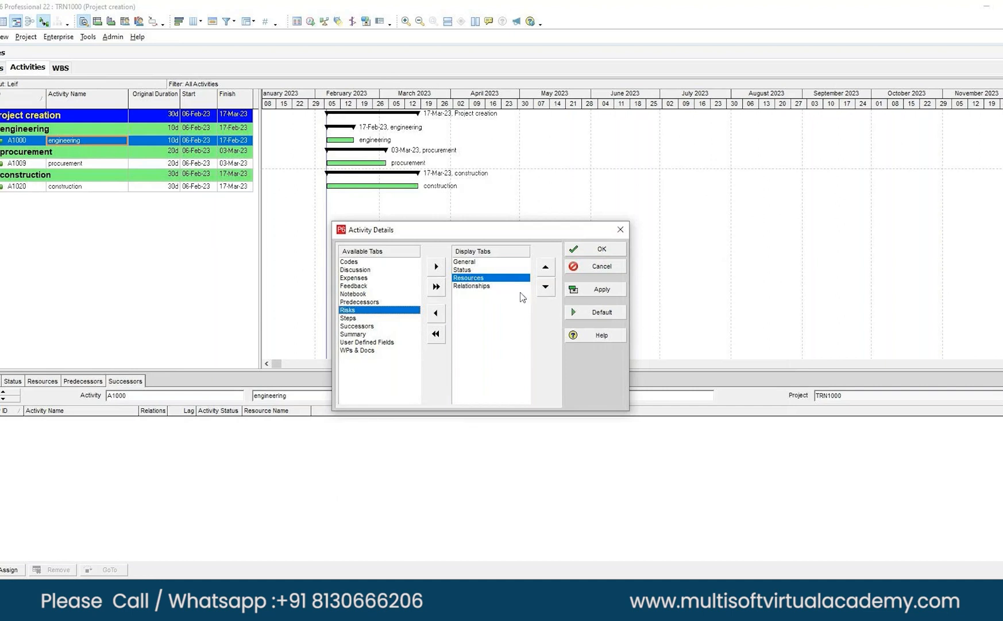
left_click(602, 289)
left_click(606, 251)
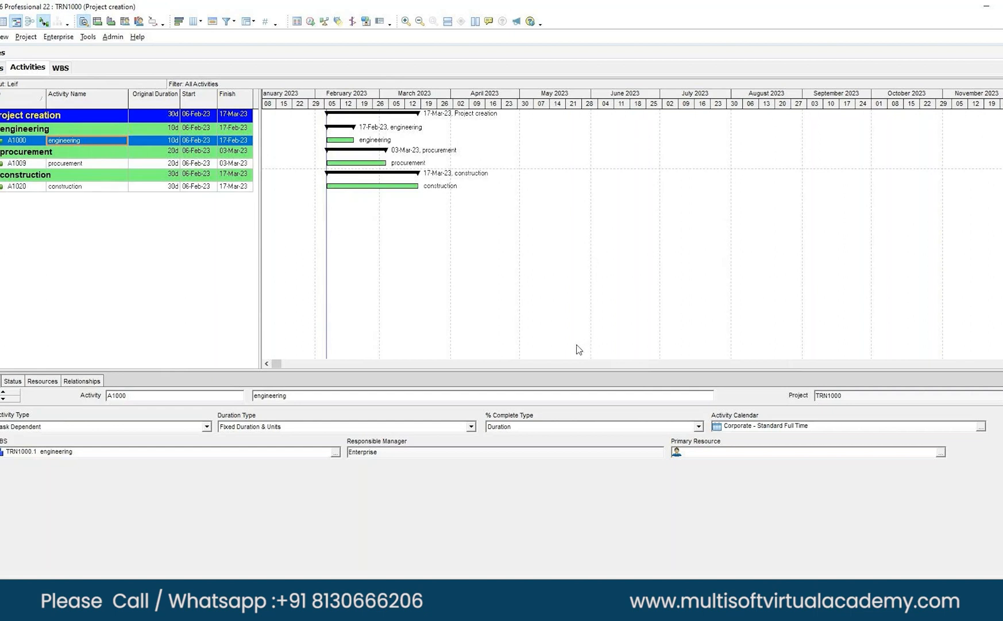
- Remove Project ID and WBS from the predecessor columns in the engineering activity's relationships
left_click(72, 382)
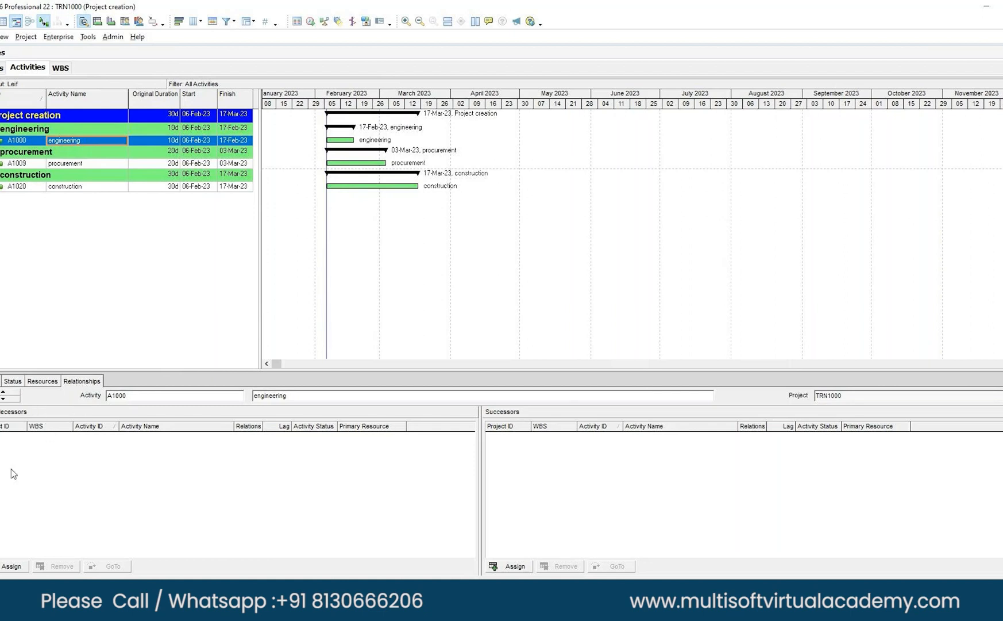
right_click(1, 430)
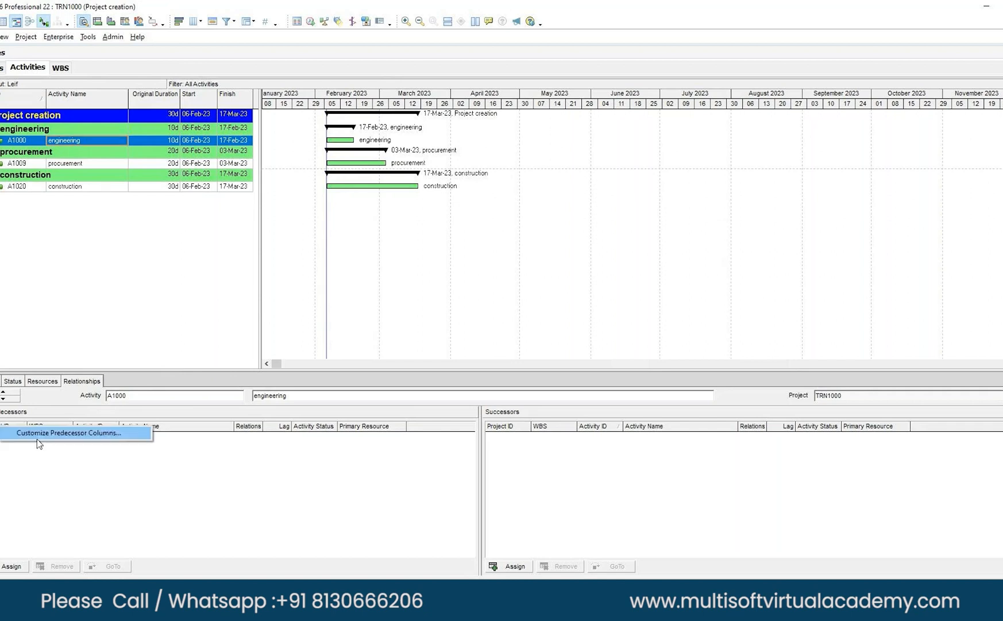
left_click(80, 434)
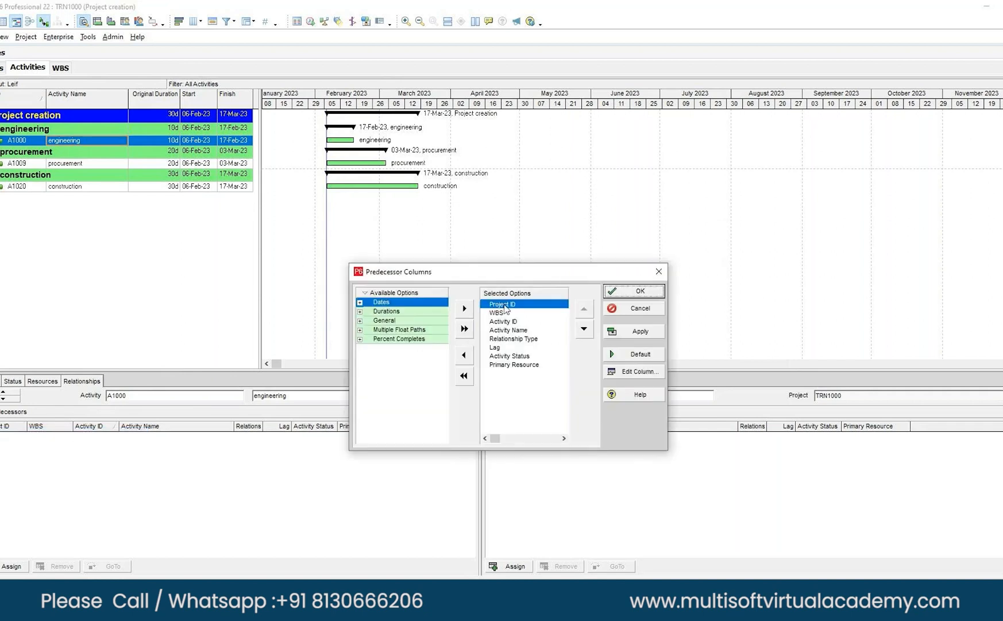
left_click(463, 357)
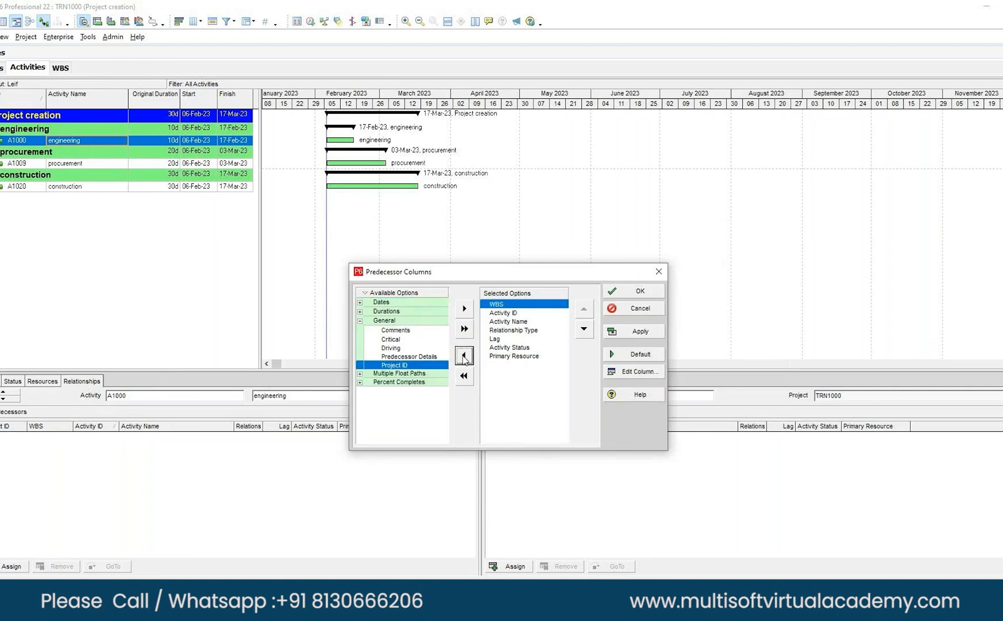
left_click(465, 358)
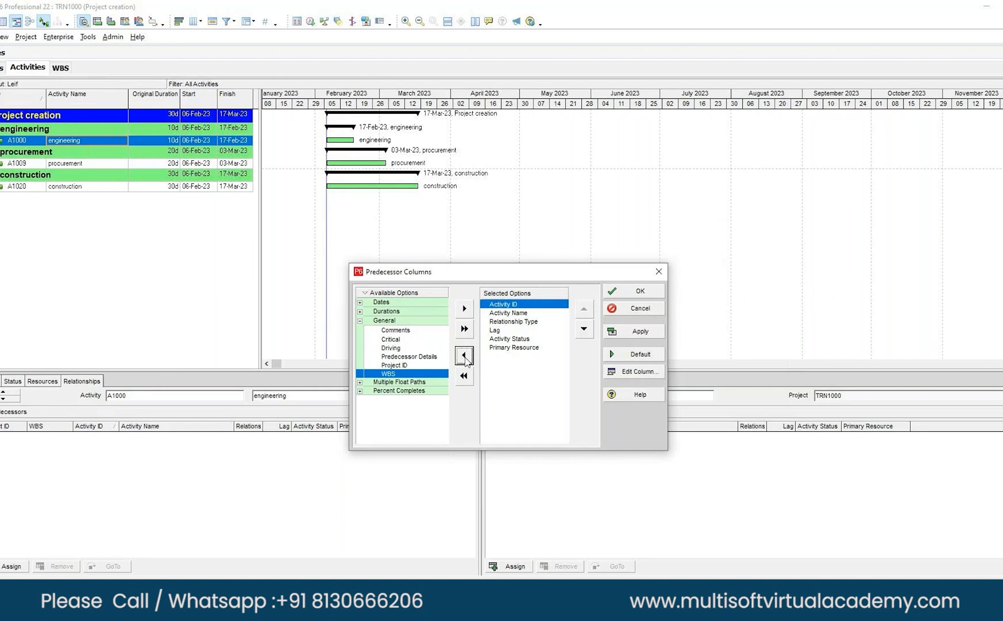
left_click(465, 356)
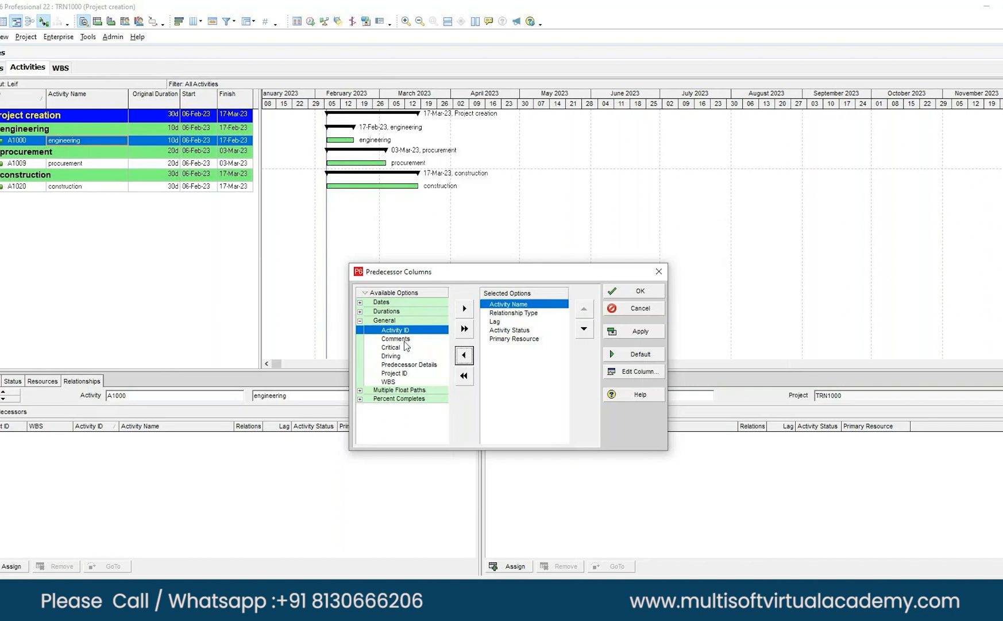
left_click(465, 308)
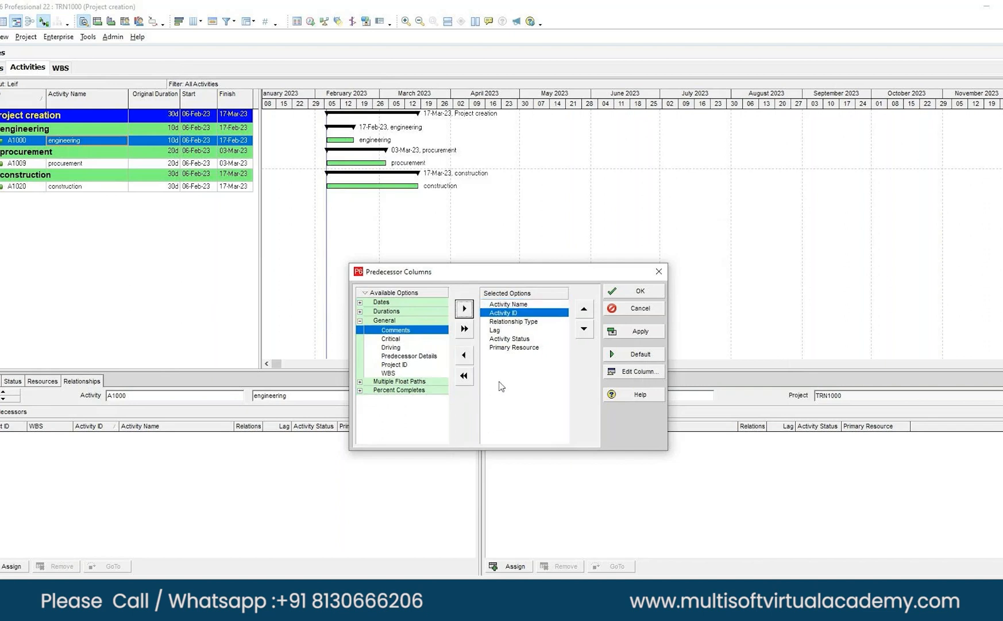
left_click(584, 308)
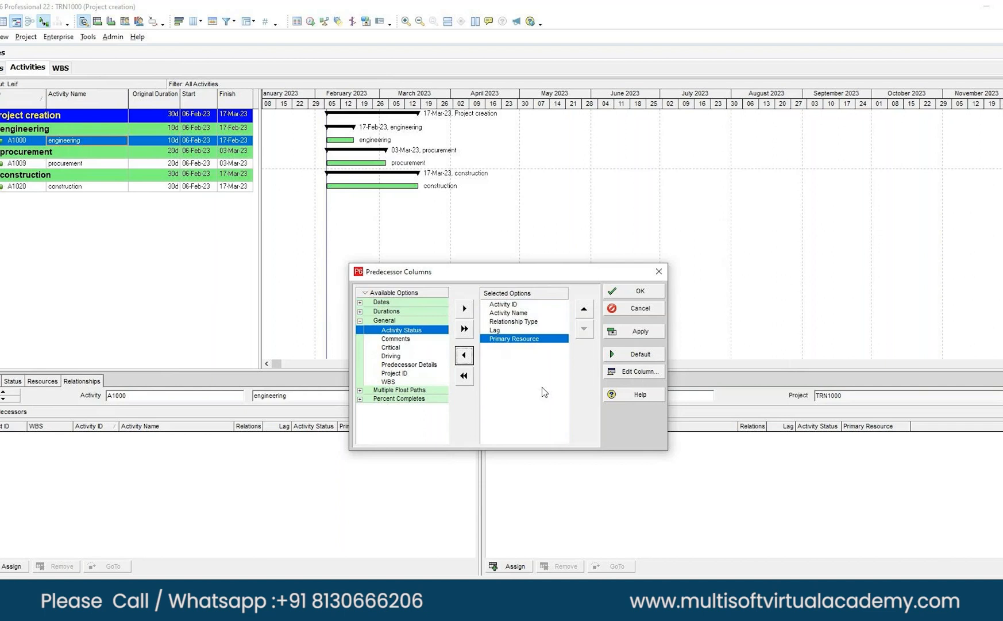
- Remove Activity Status and Primary Resource from the predecessor columns and apply the column selection
left_click(464, 355)
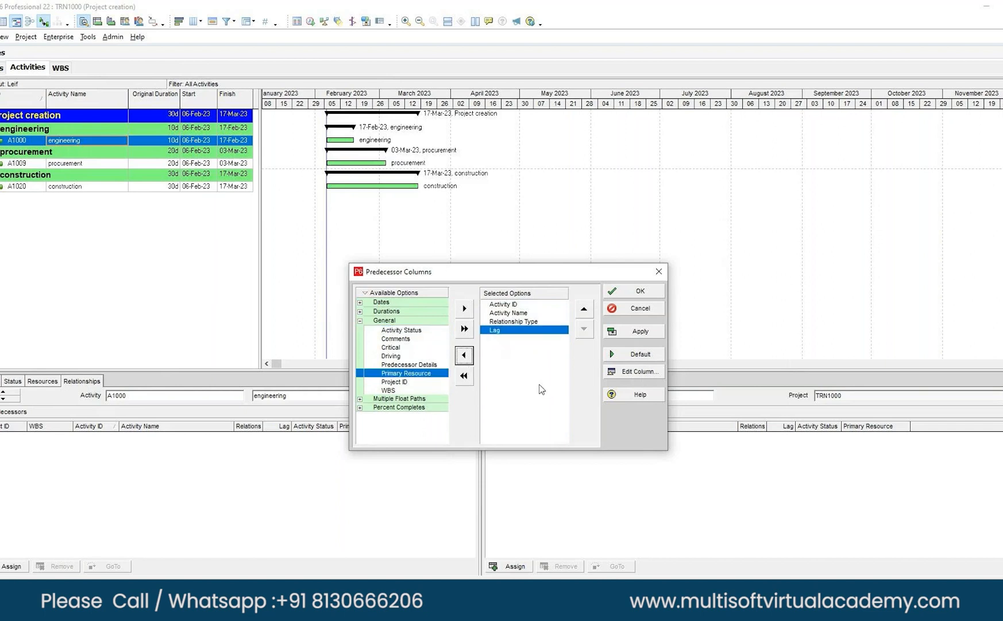
left_click(638, 333)
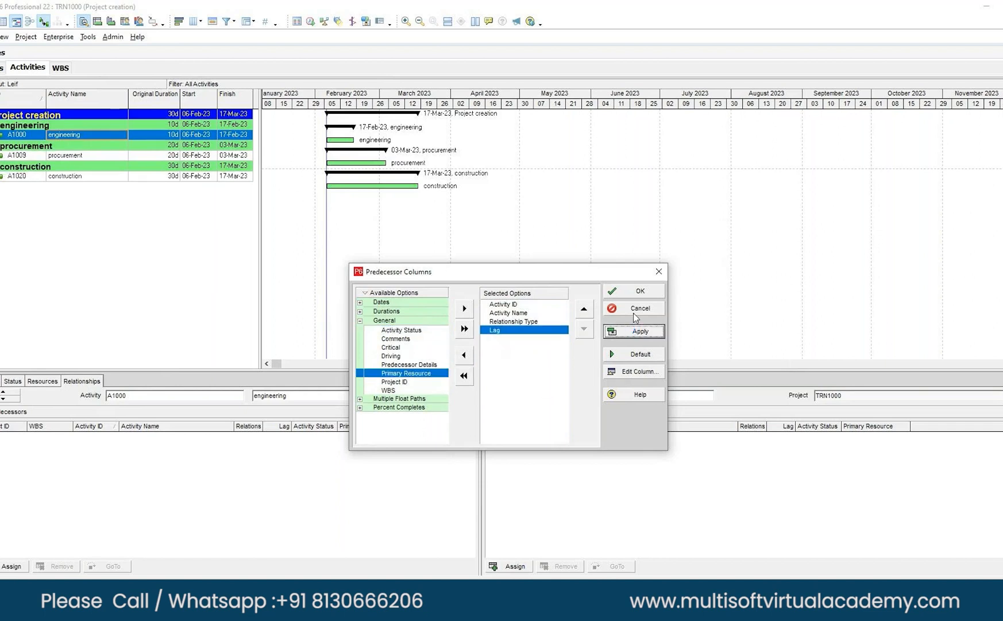
left_click(634, 312)
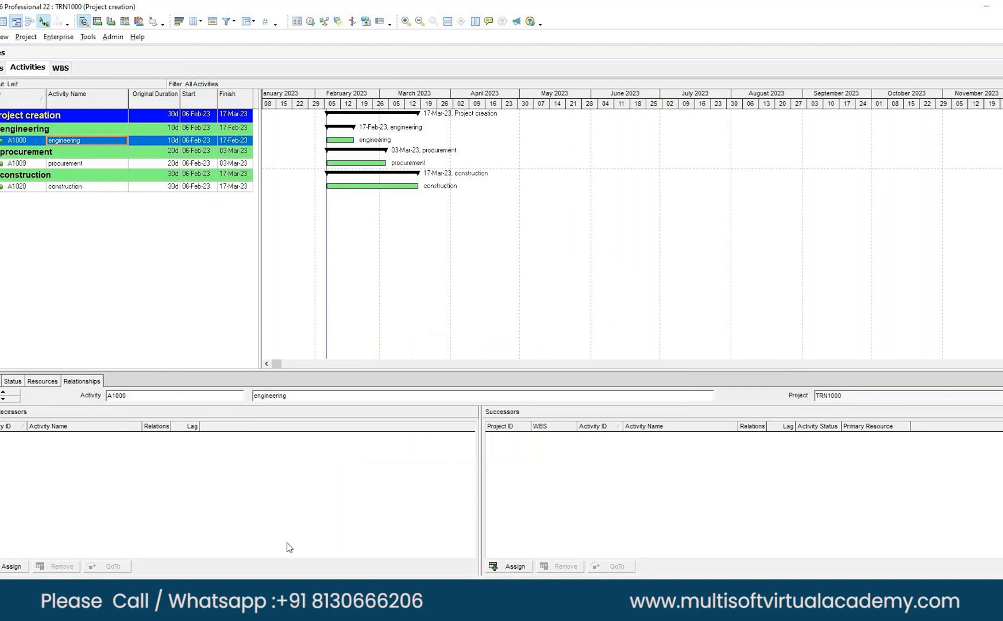
- Remove Project ID, WBS, Activity Status and Primary Resource from the successor columns in the engineering activity's relationships
right_click(514, 428)
left_click(587, 432)
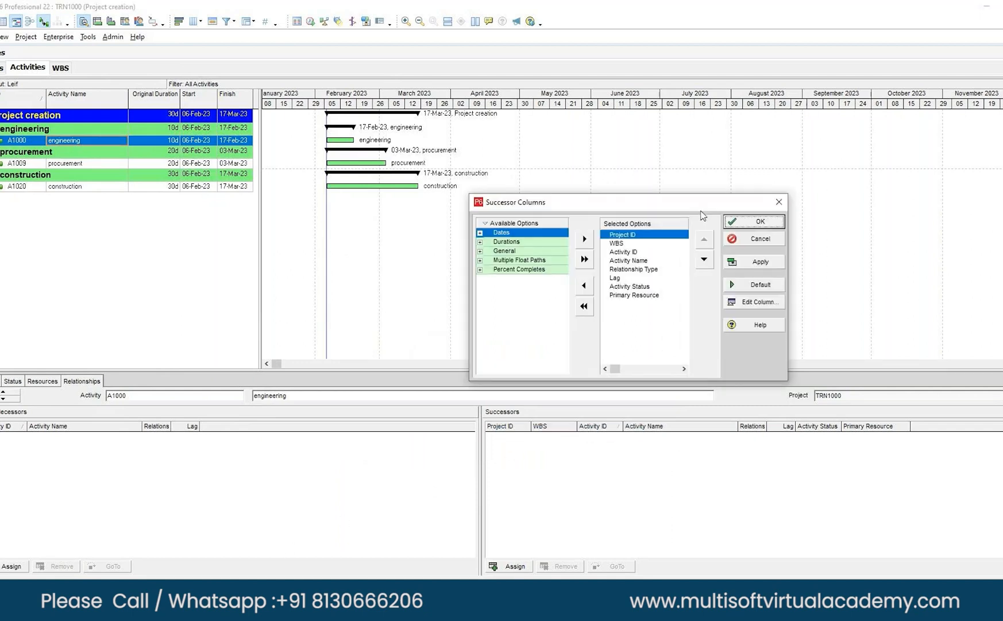
left_click(585, 286)
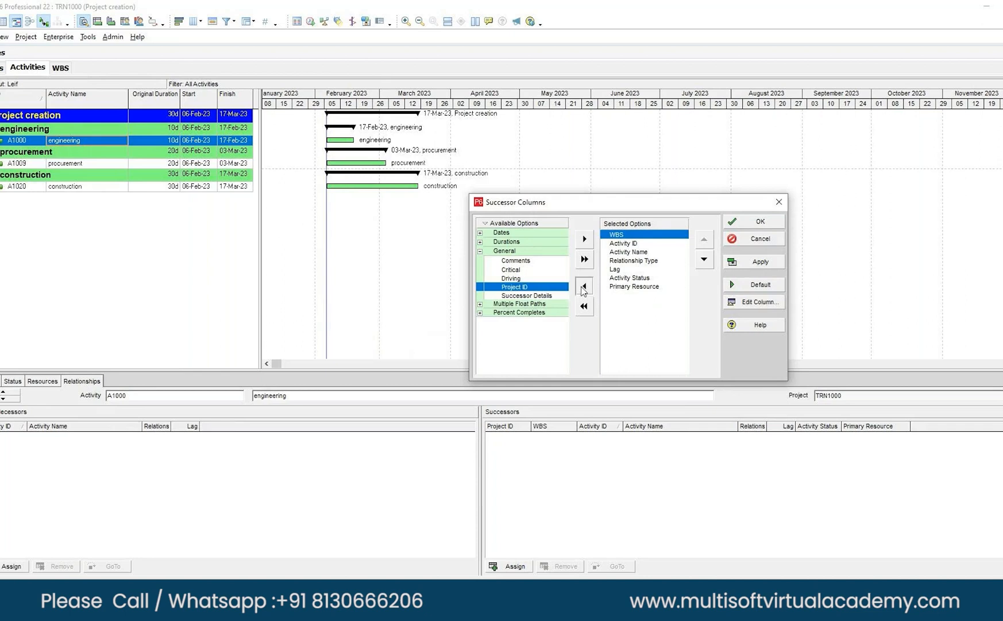
left_click(585, 287)
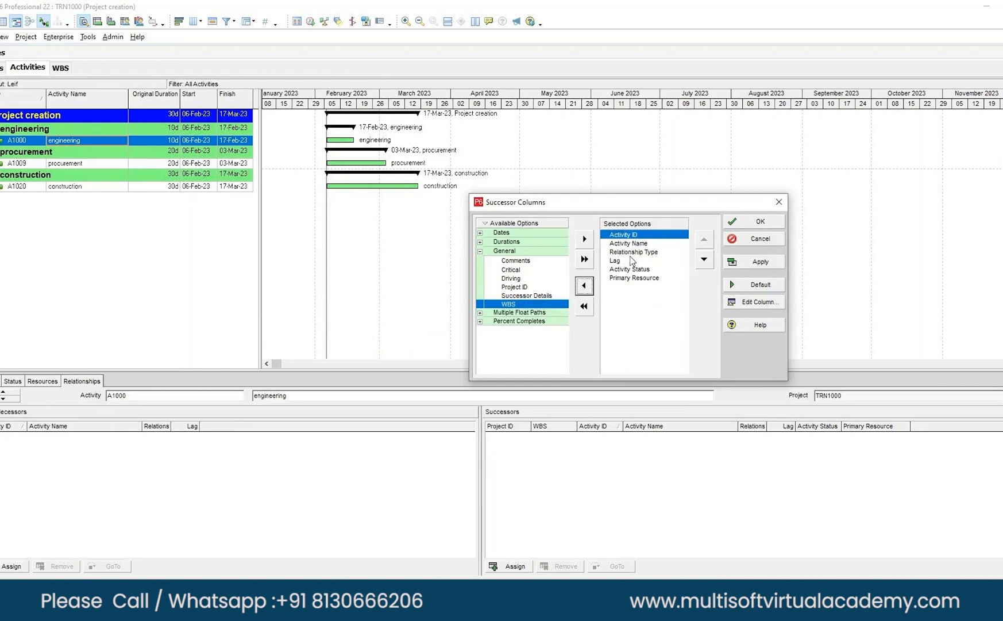
left_click(628, 269)
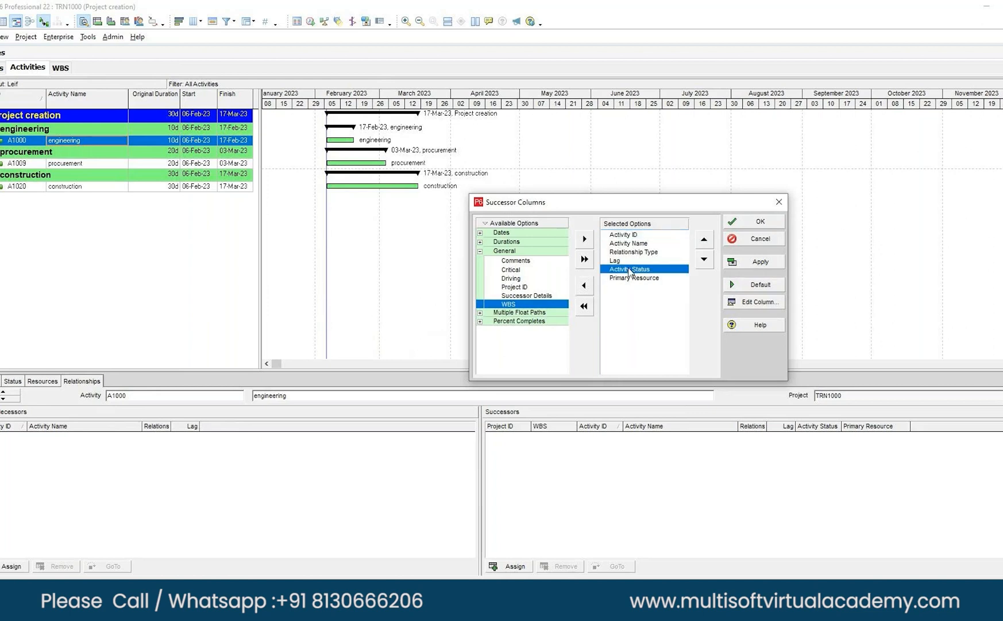
left_click(584, 286)
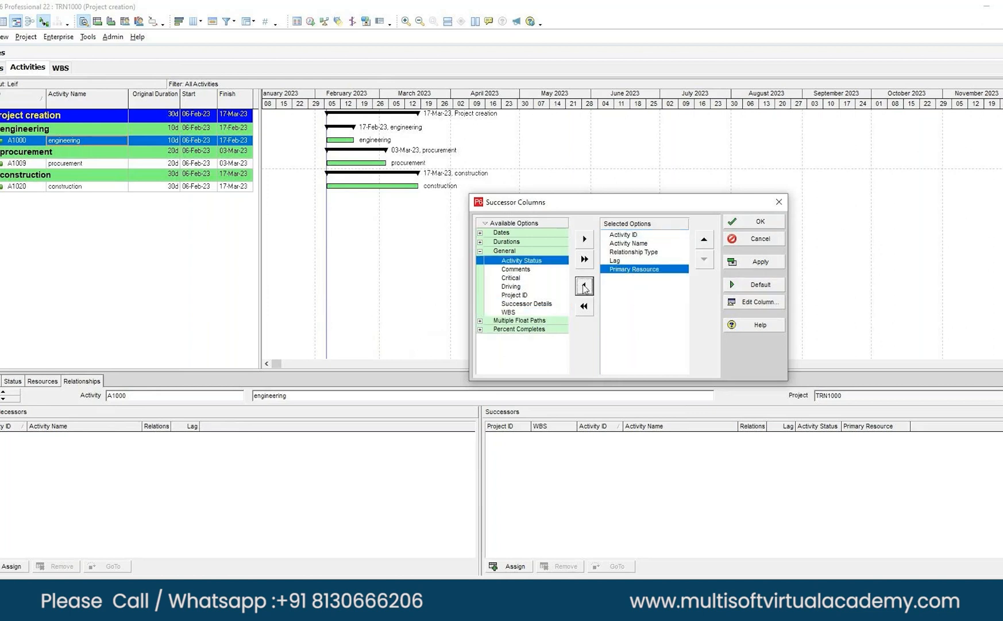
left_click(585, 286)
left_click(759, 222)
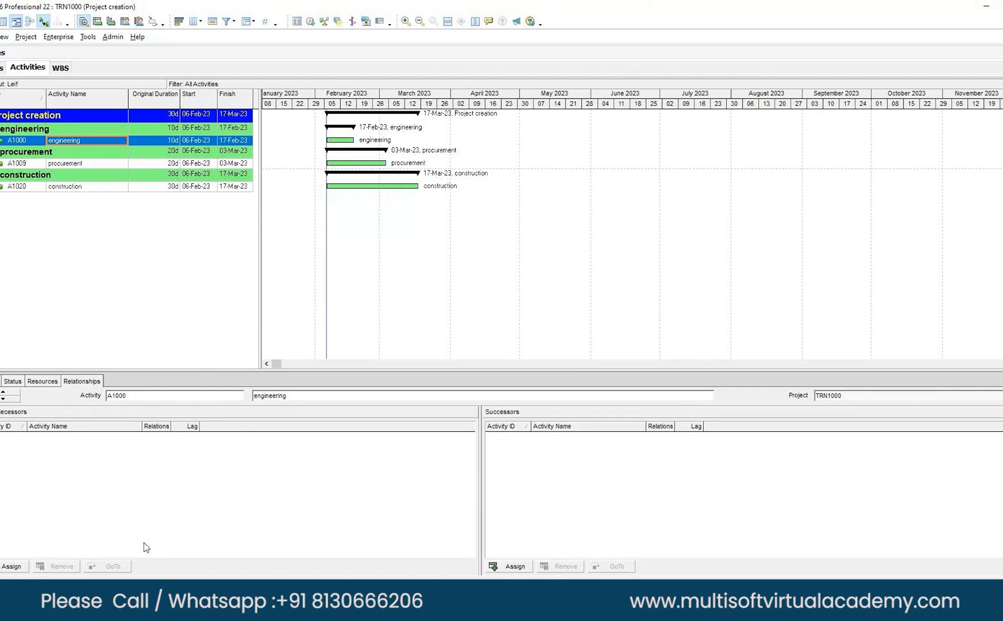
- Save the current activities layout with the customized relationship columns
left_click(3, 36)
mouse_move(28, 53)
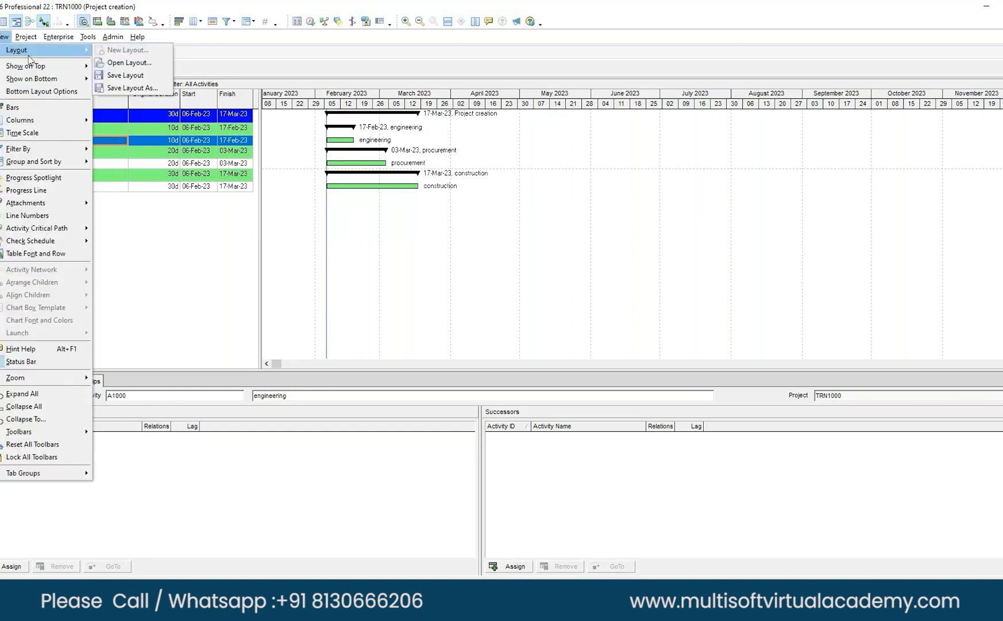
left_click(125, 75)
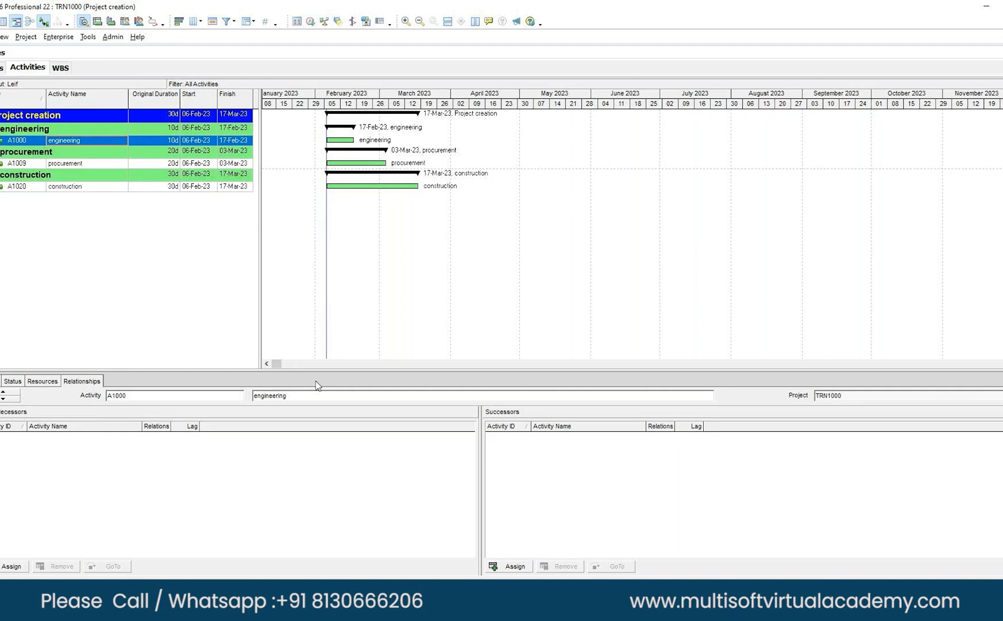
- Assign activity A1009 procurement as a successor of the engineering activity
left_click(514, 569)
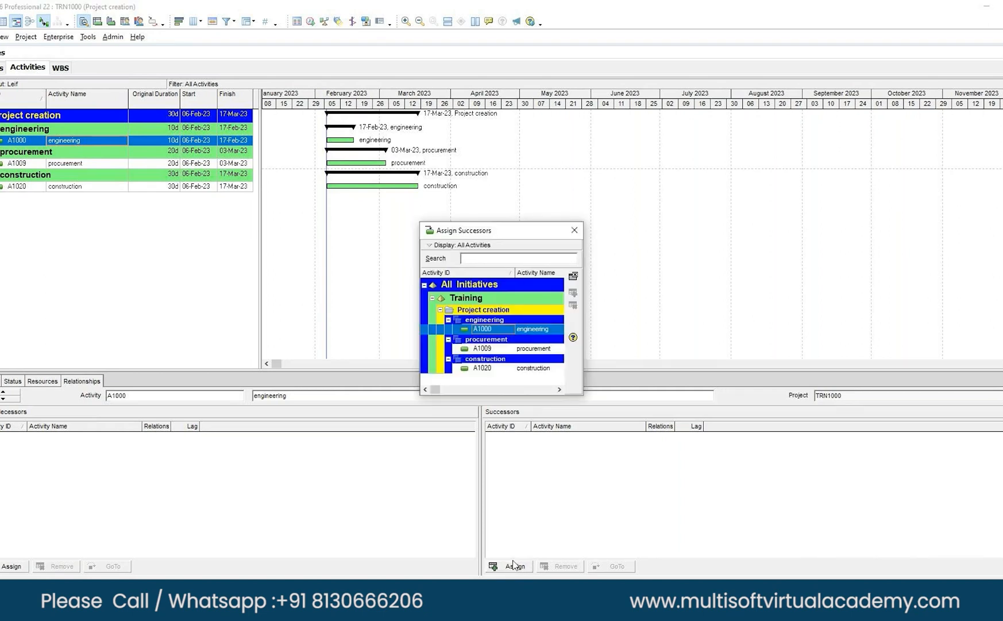
left_click(524, 350)
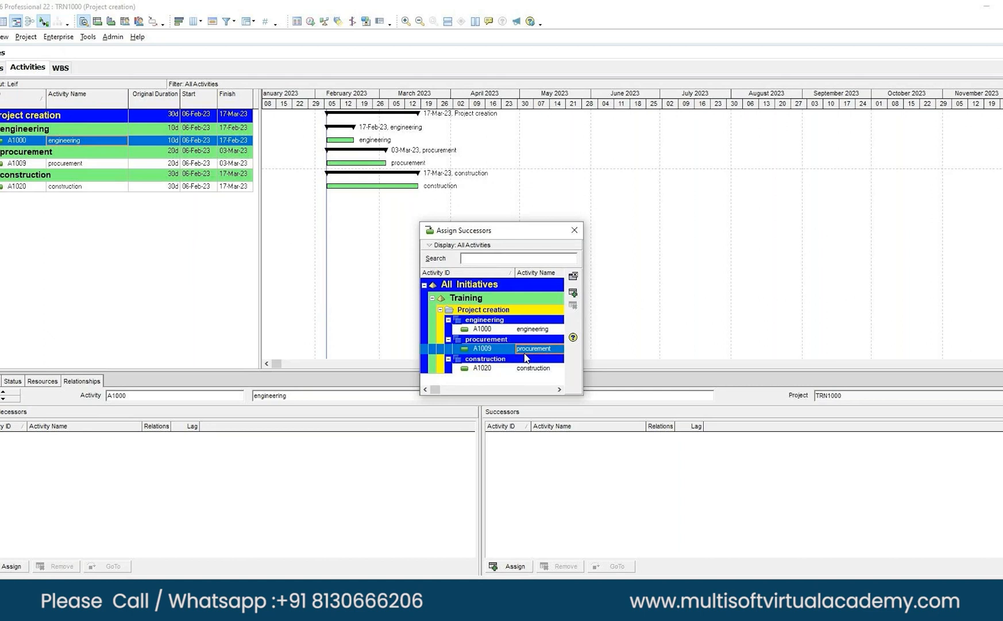
left_click(573, 293)
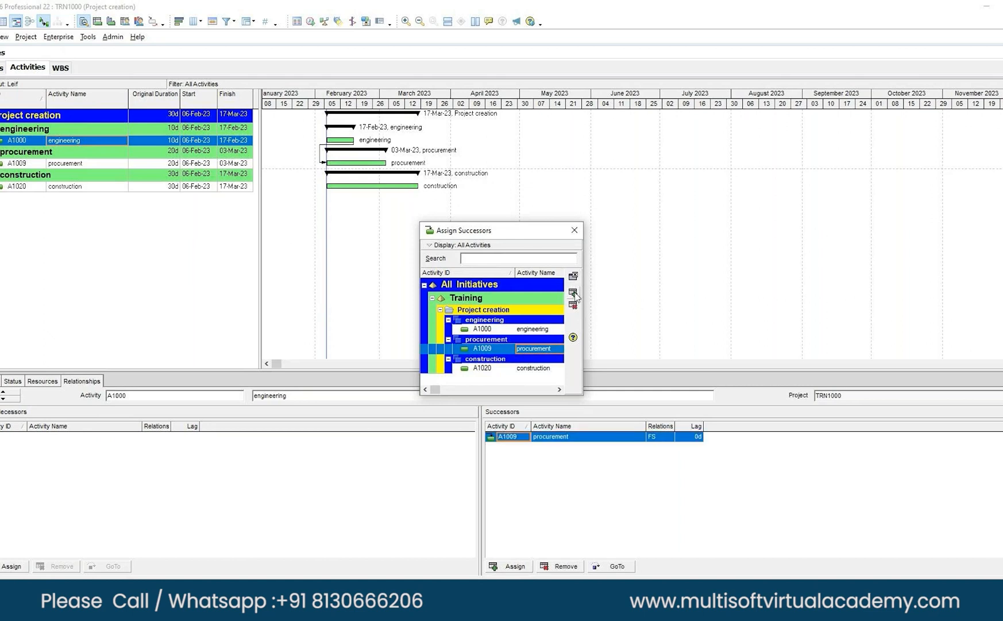
left_click(573, 276)
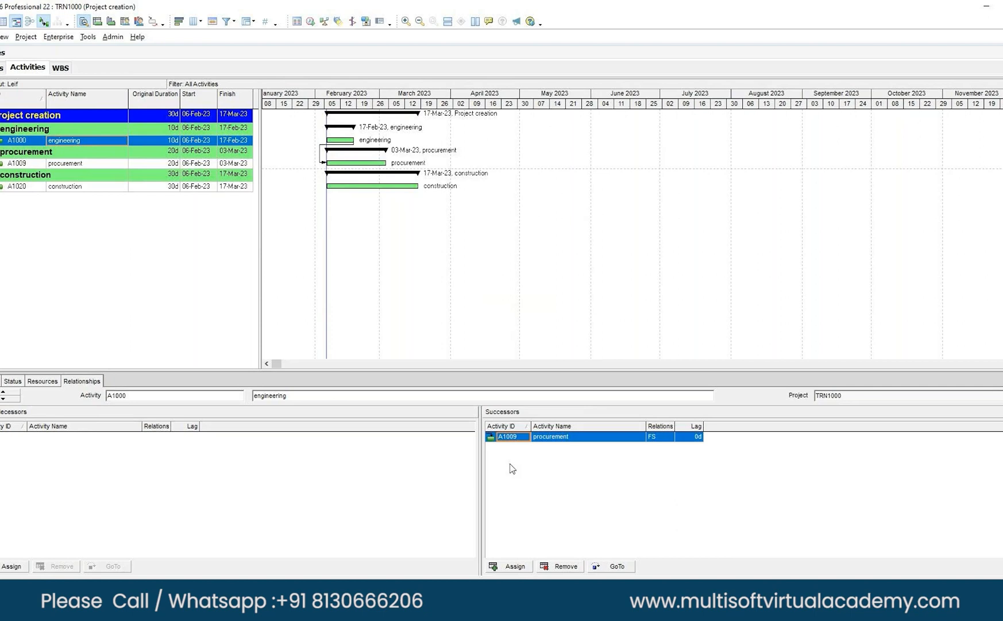
- Assign activity A1020 construction as a successor of the procurement activity
left_click(55, 164)
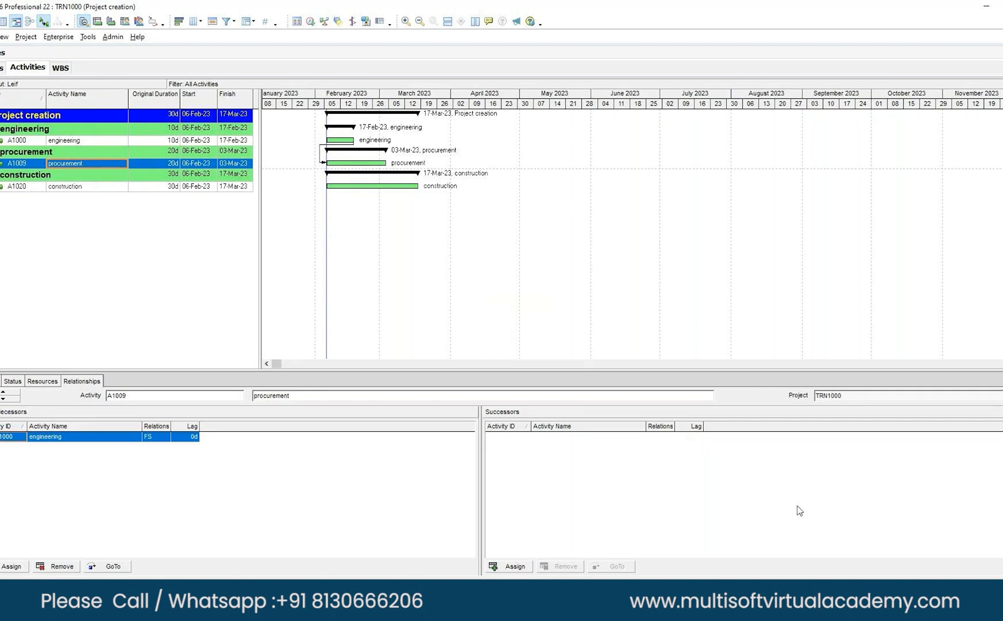
left_click(515, 566)
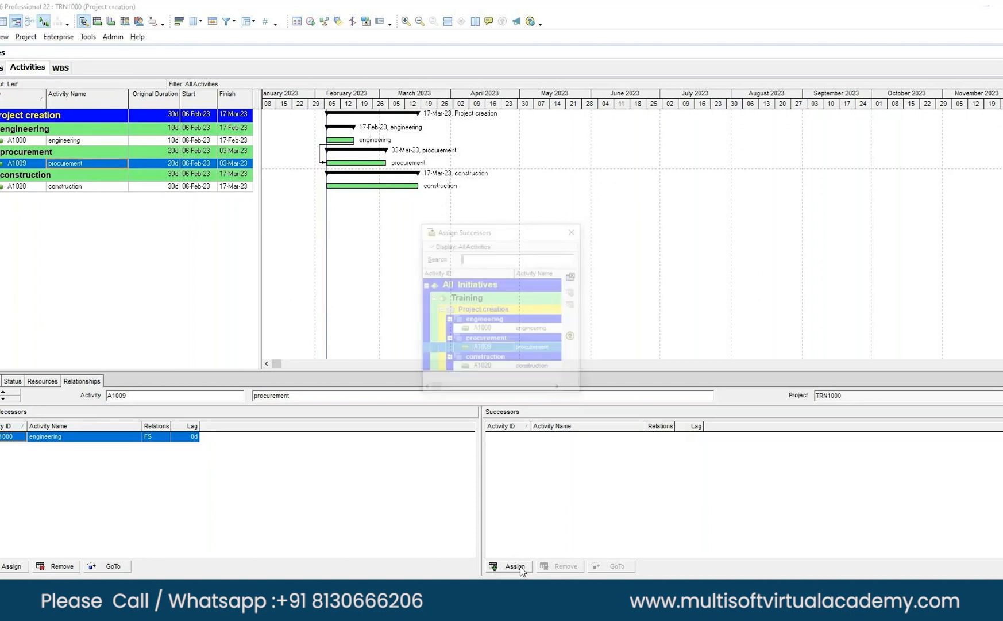
left_click(542, 371)
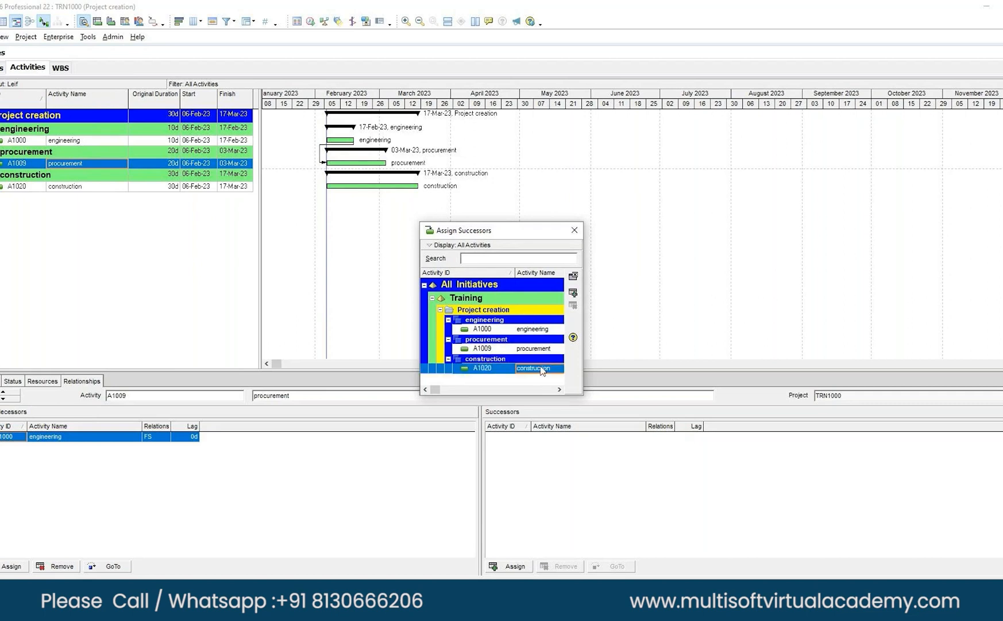
left_click(573, 292)
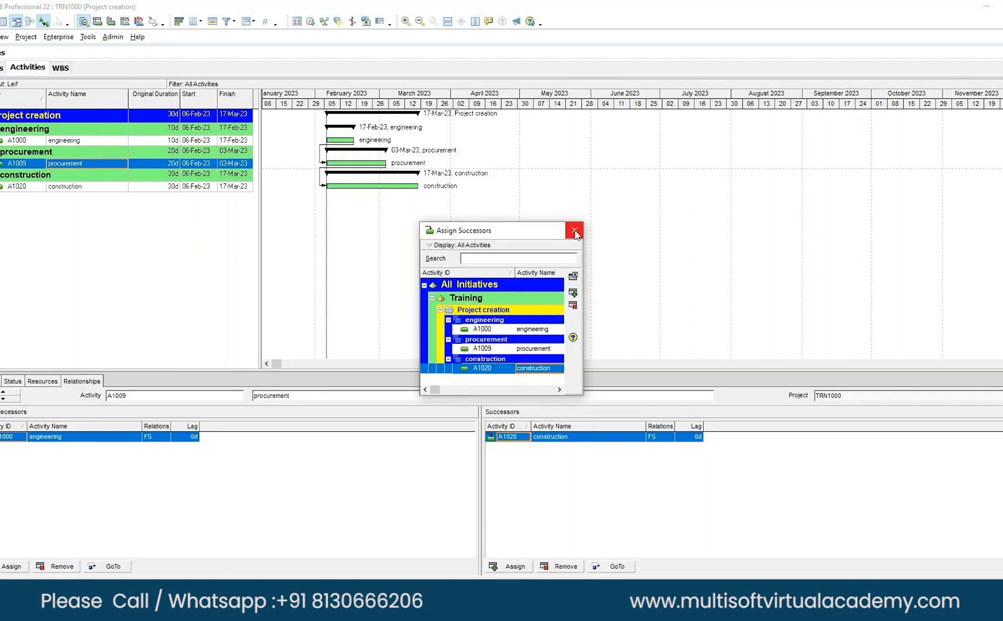
left_click(575, 231)
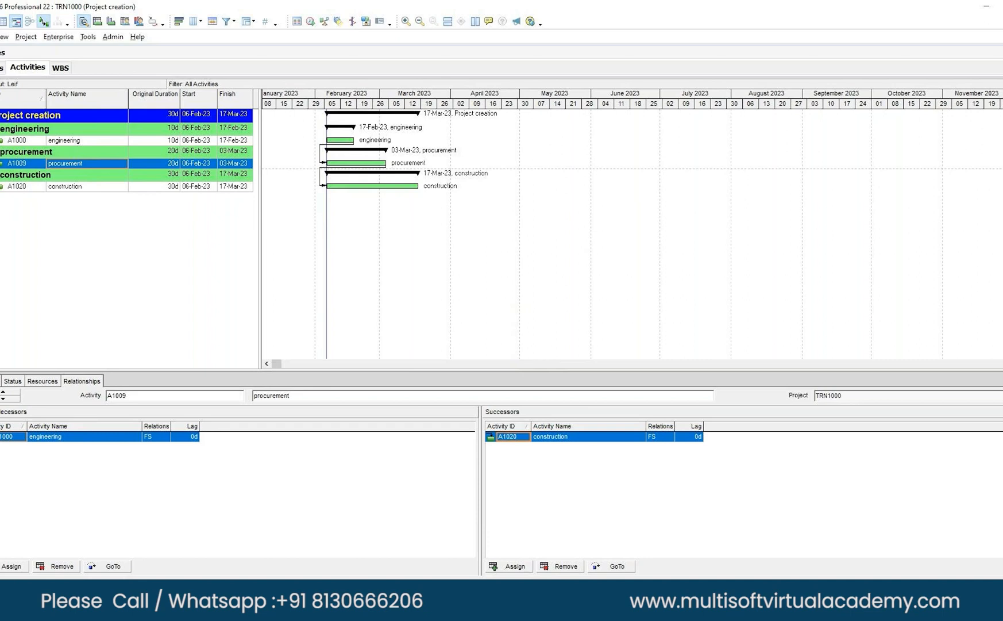
- Schedule the open project using its own data date
key("alt+f")
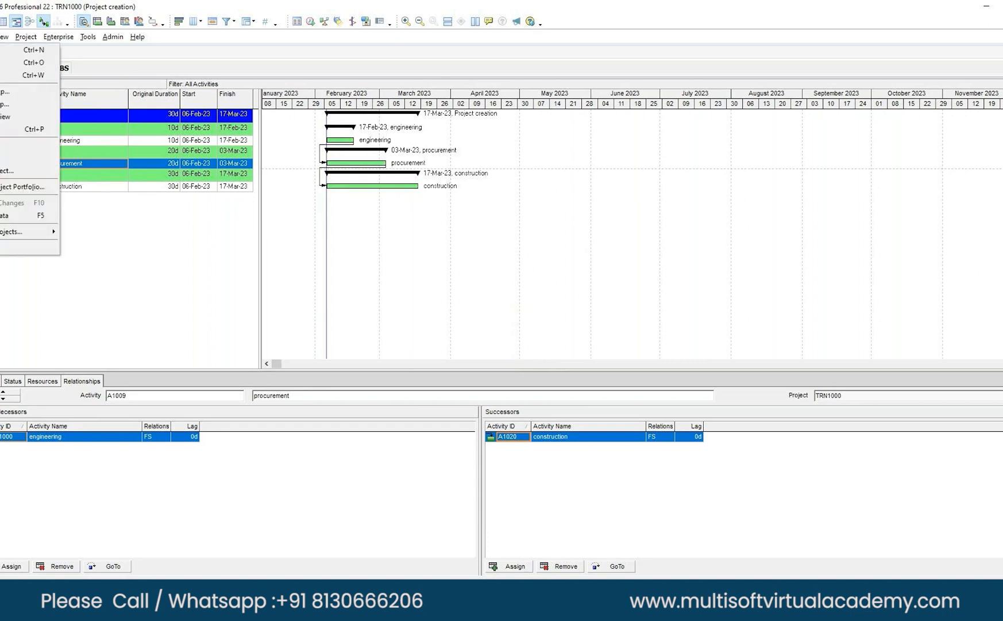
key("Escape")
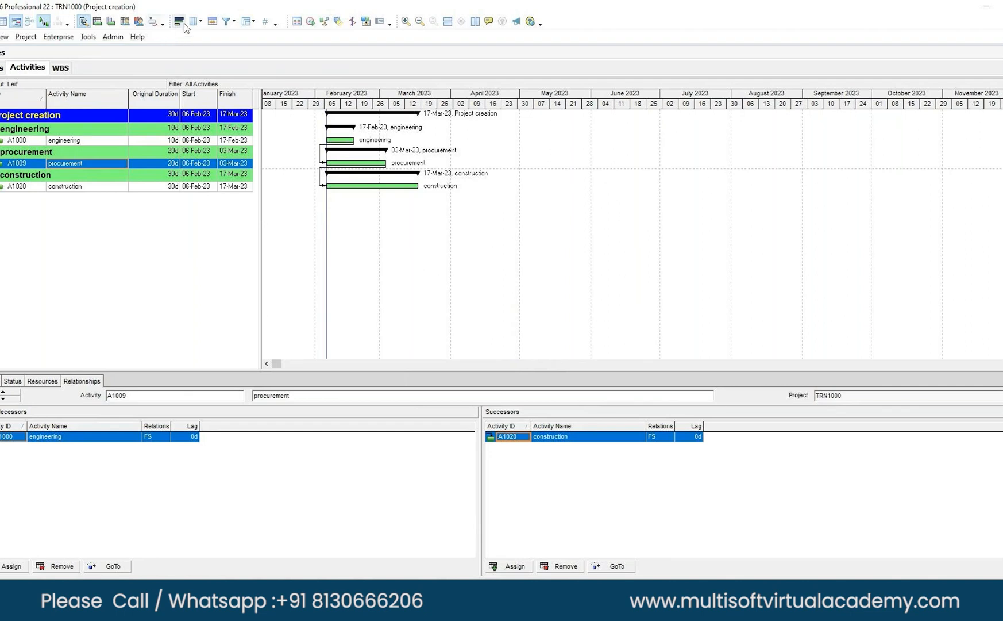
left_click(311, 21)
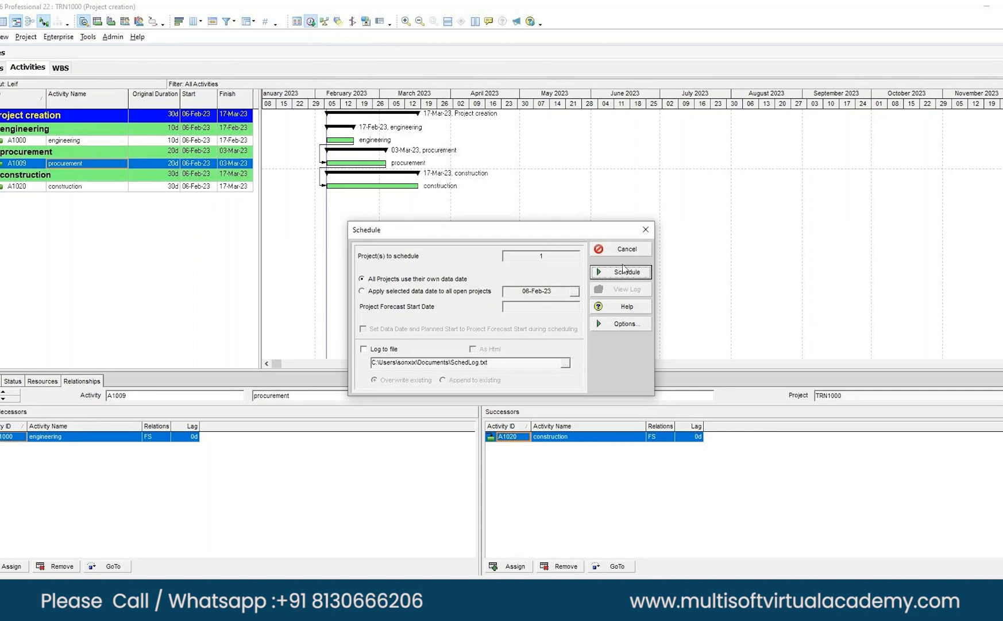
left_click(625, 270)
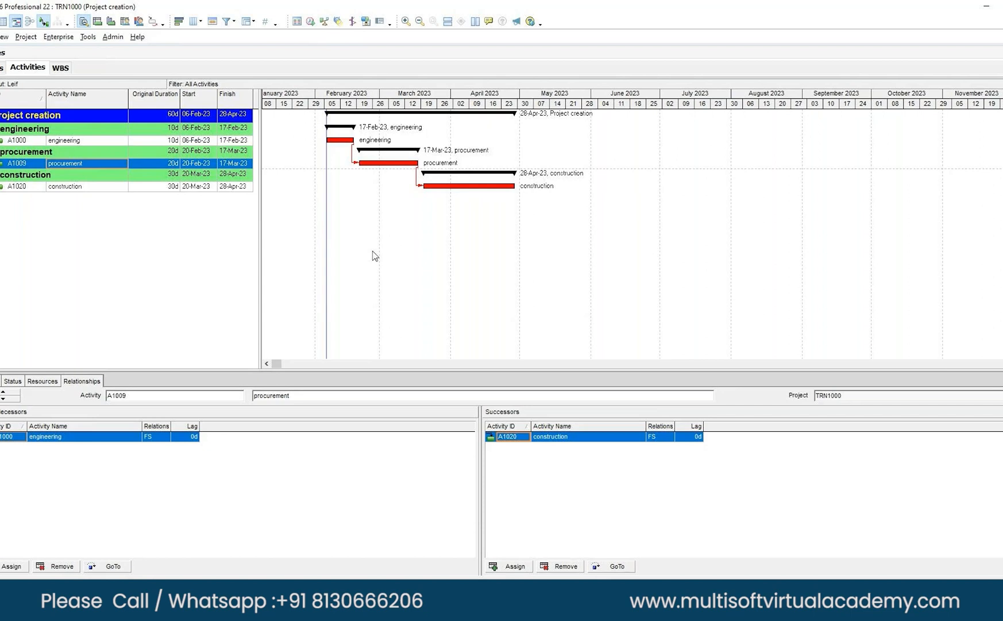
left_click(158, 440)
left_click(158, 440)
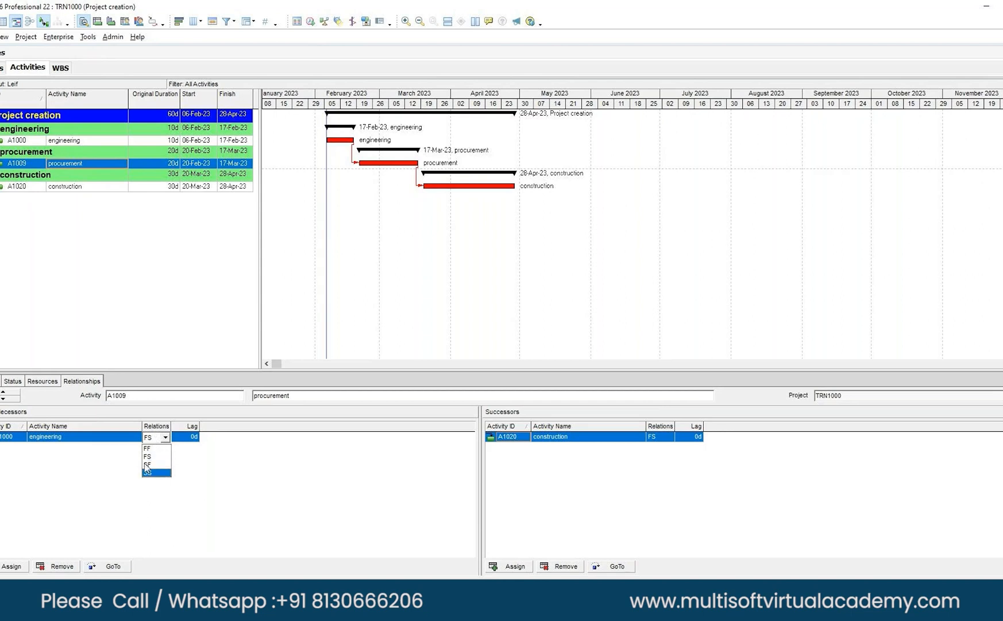
left_click(287, 504)
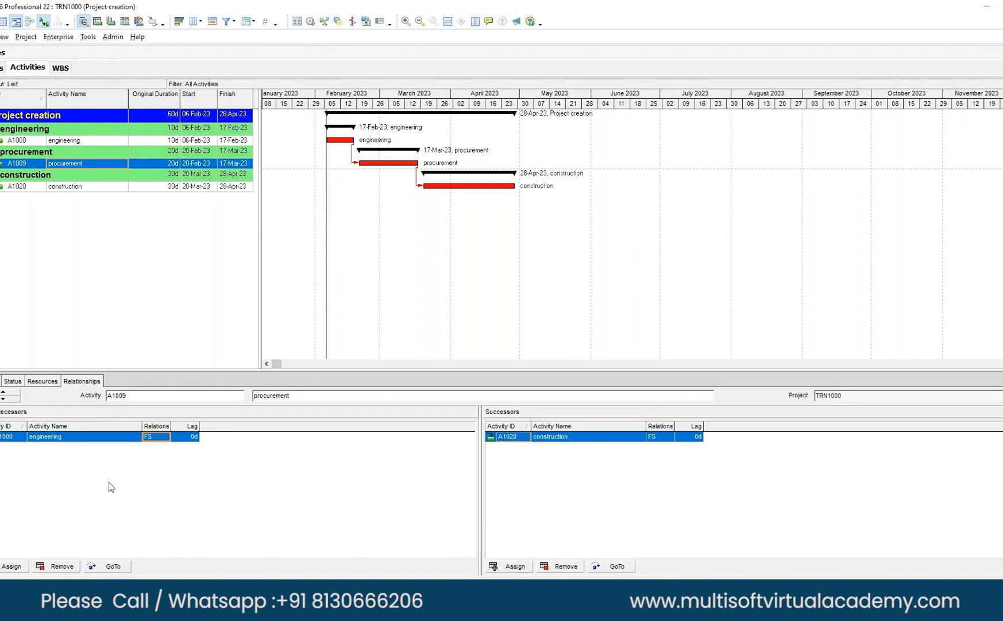
- Change the relationship type of procurement's engineering predecessor to SS
left_click(72, 163)
left_click(160, 437)
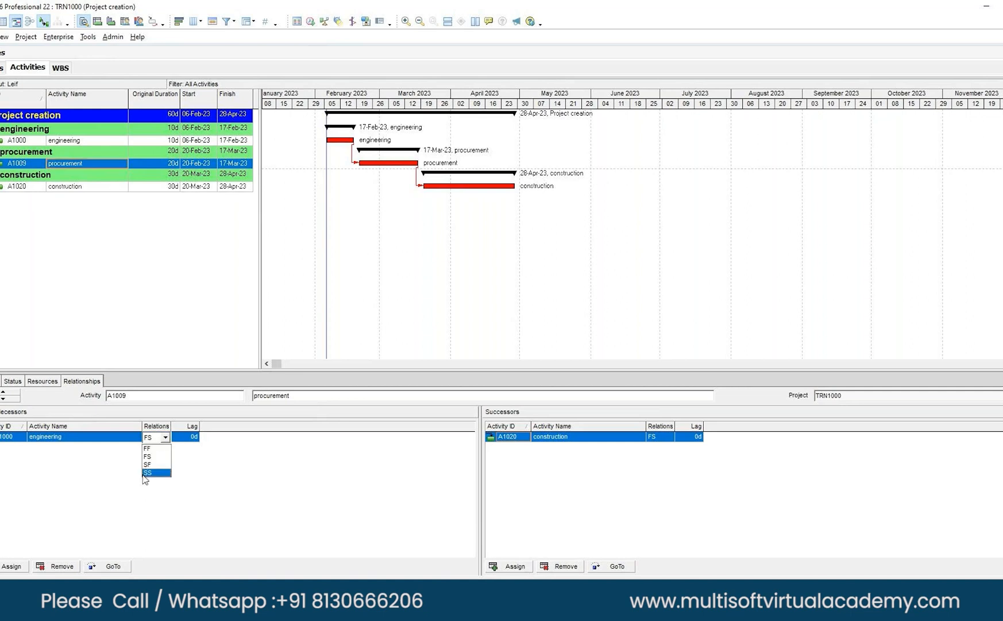
left_click(147, 473)
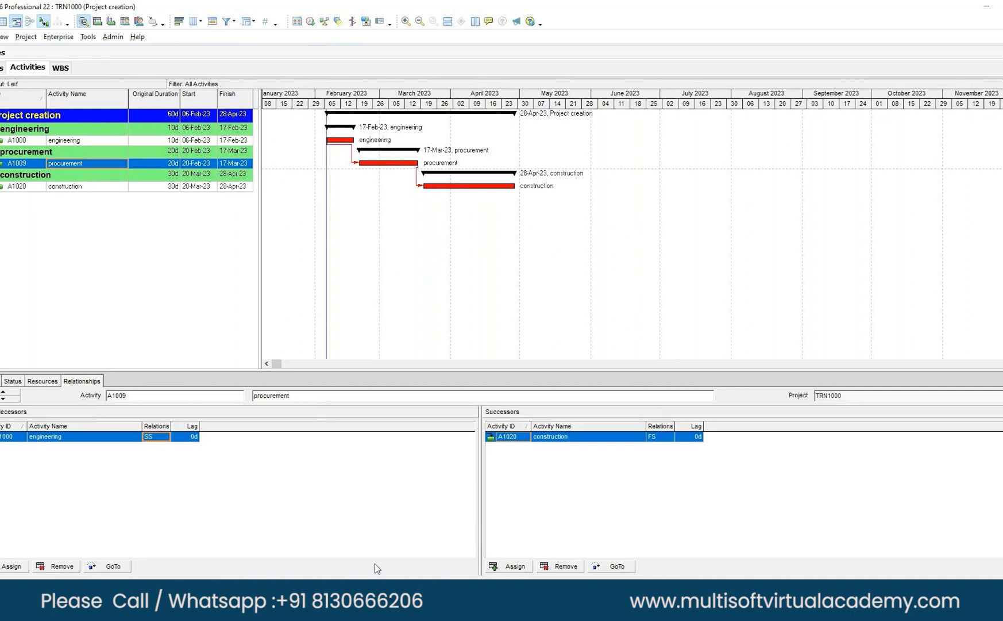
- Set a lag of 5 days on procurement's engineering predecessor and reschedule the project
left_click(195, 437)
left_click(193, 438)
type("5")
left_click(227, 453)
left_click(311, 22)
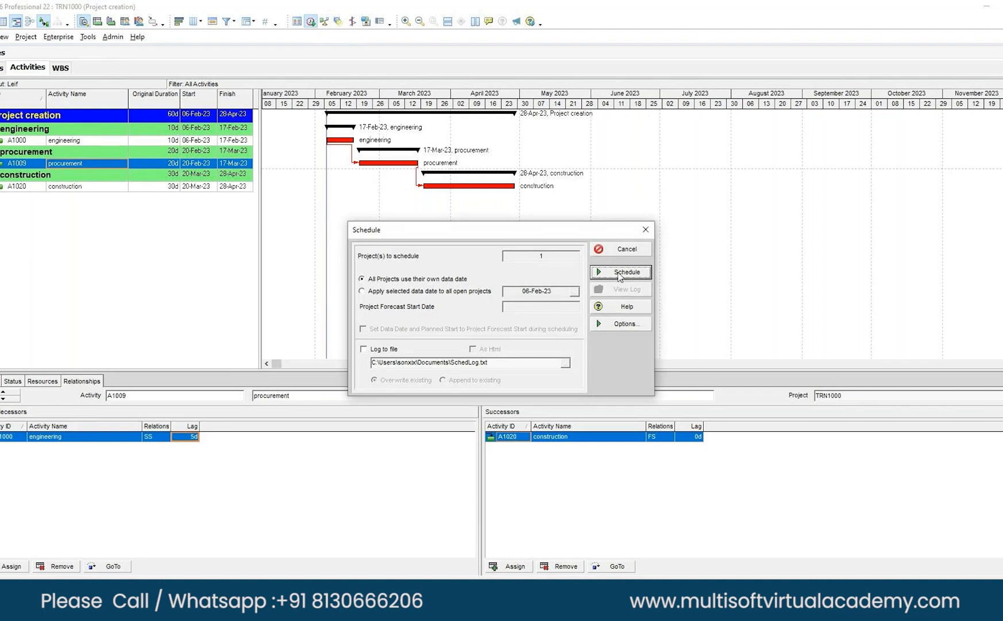
left_click(620, 275)
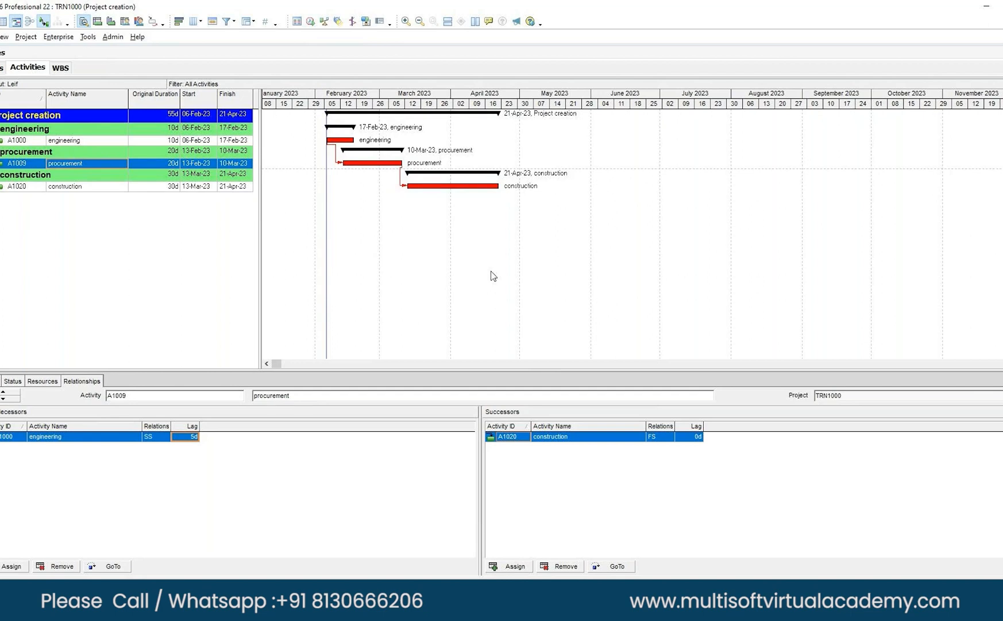
- Close project TRN1000 and enlarge the project list area above the project details
left_click(0, 37)
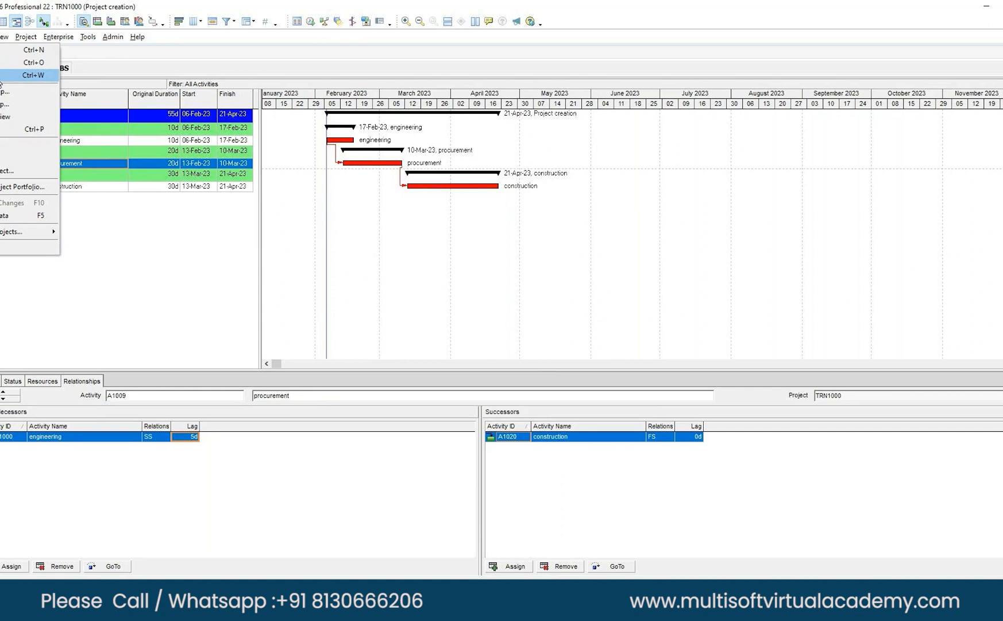
left_click(0, 80)
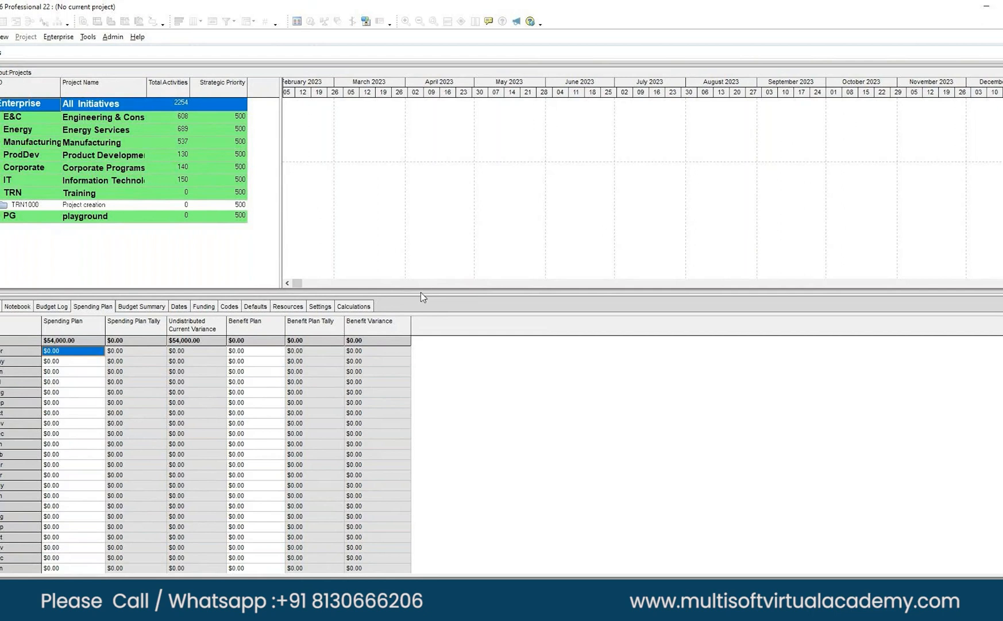
left_click_drag(421, 294, 421, 390)
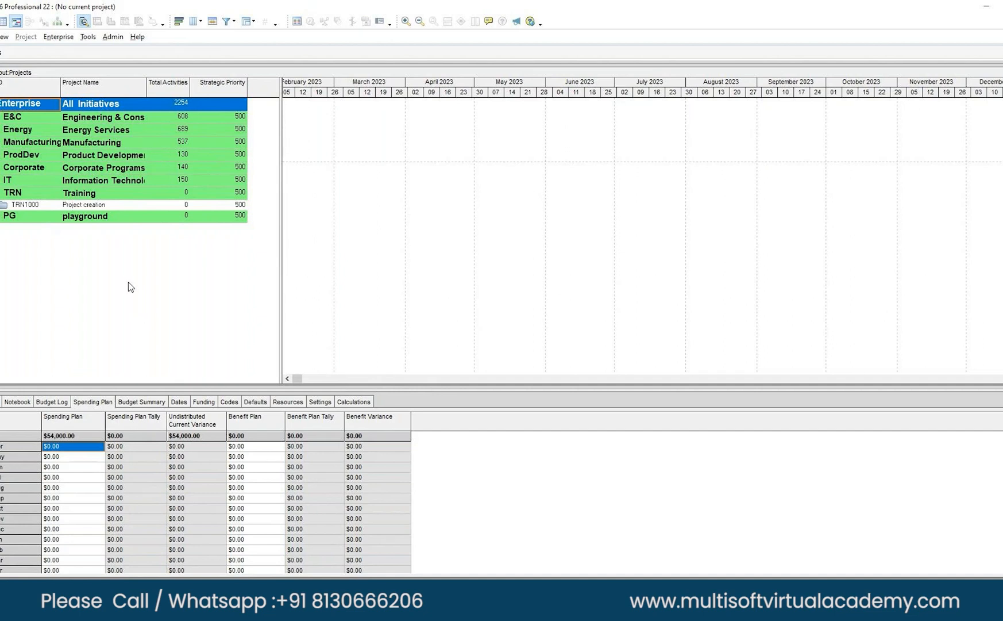
- Start a new project under the Training EPS with project ID TRN2000 and project name "activity types"
right_click(26, 205)
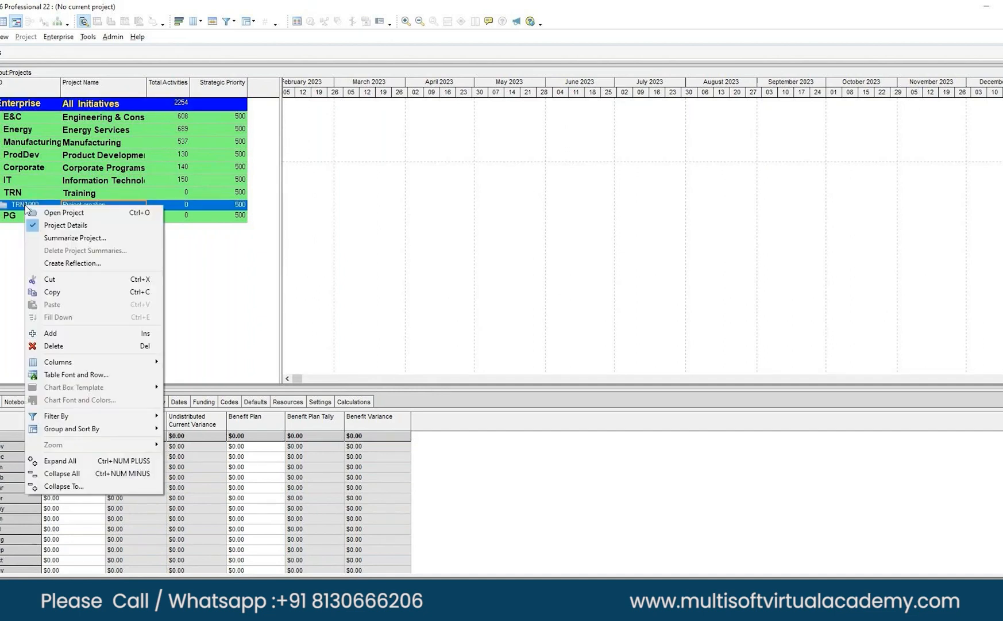
left_click(51, 333)
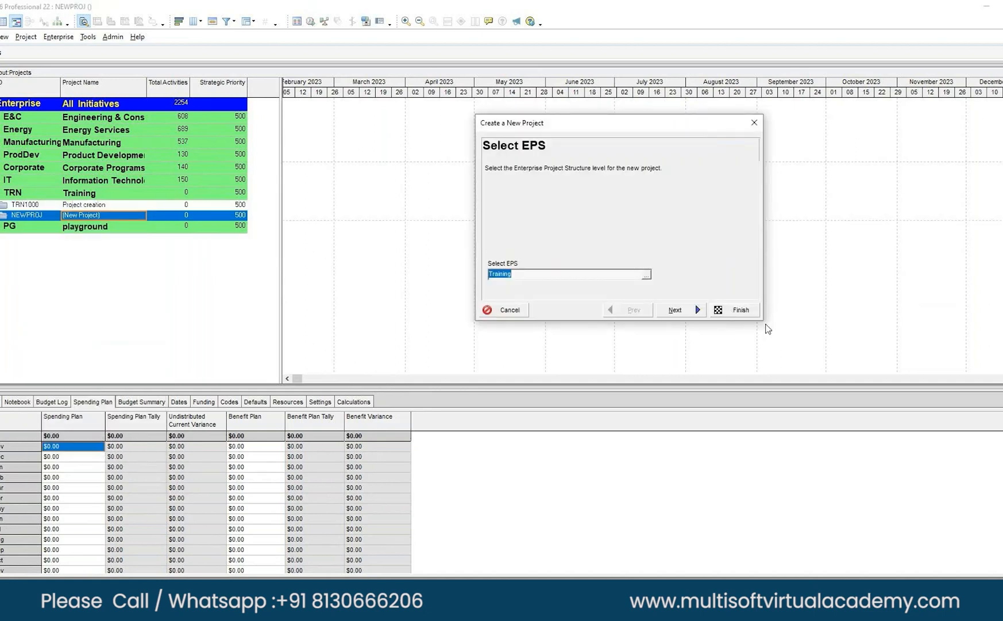
left_click(675, 309)
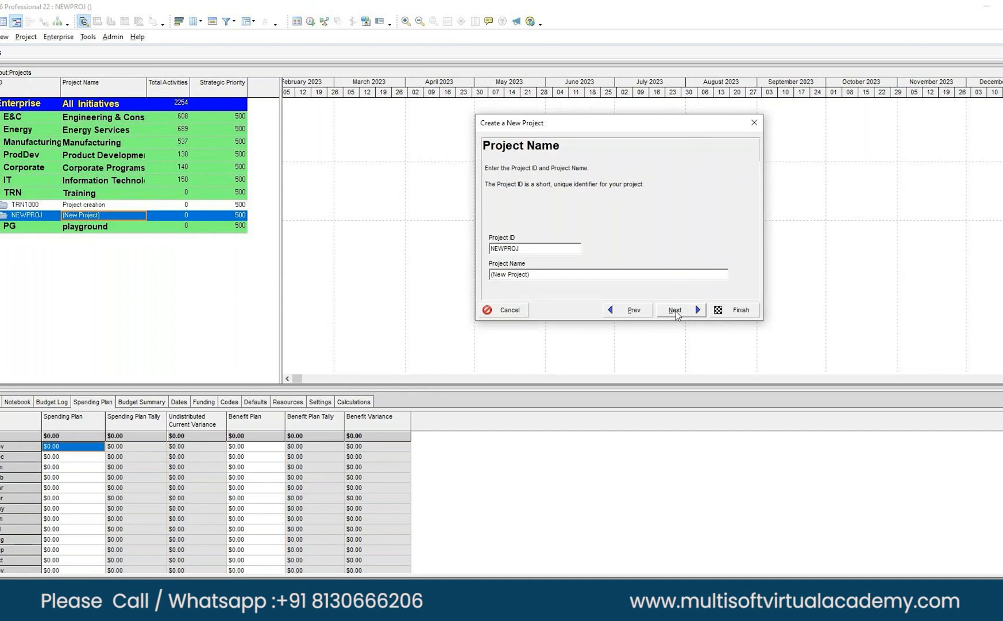
double_click(528, 248)
type("TRN2000")
double_click(546, 273)
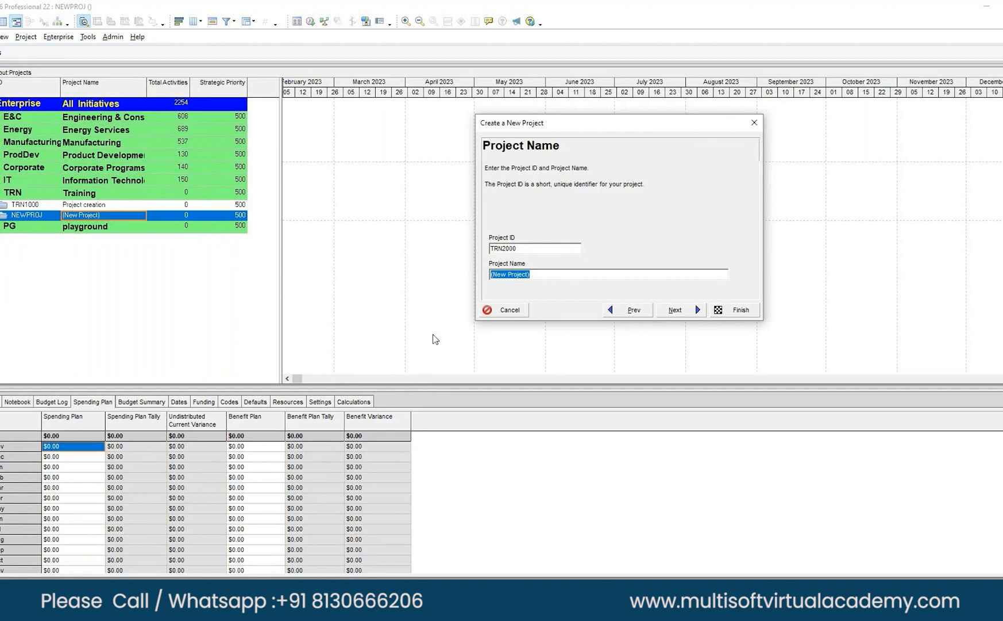
type("activity types")
left_click(675, 310)
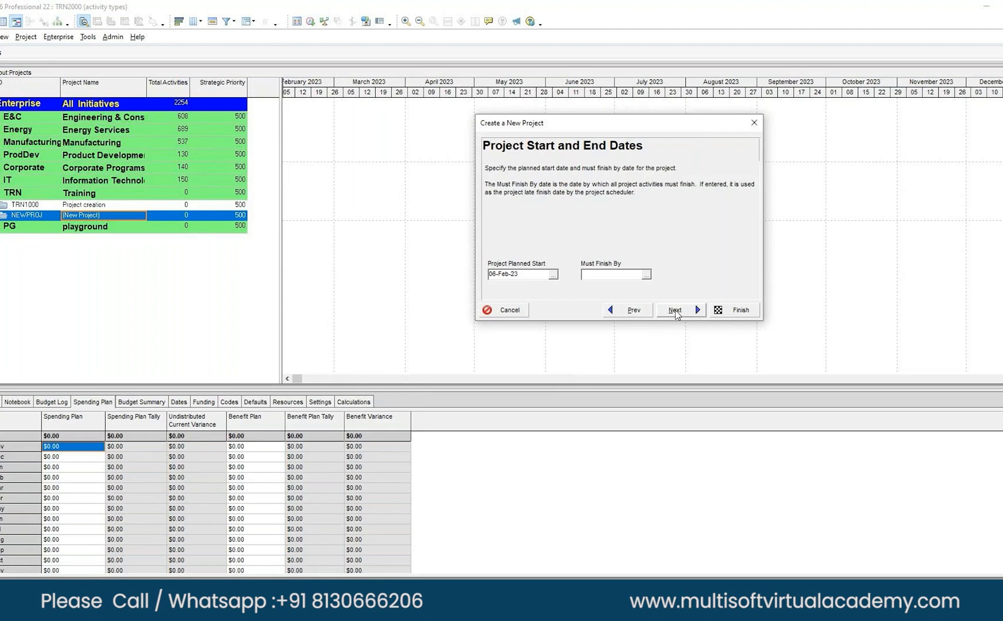
- Finish creating project TRN2000 with planned start 06-Feb-23 and Enterprise as responsible manager, and open the project
left_click(676, 310)
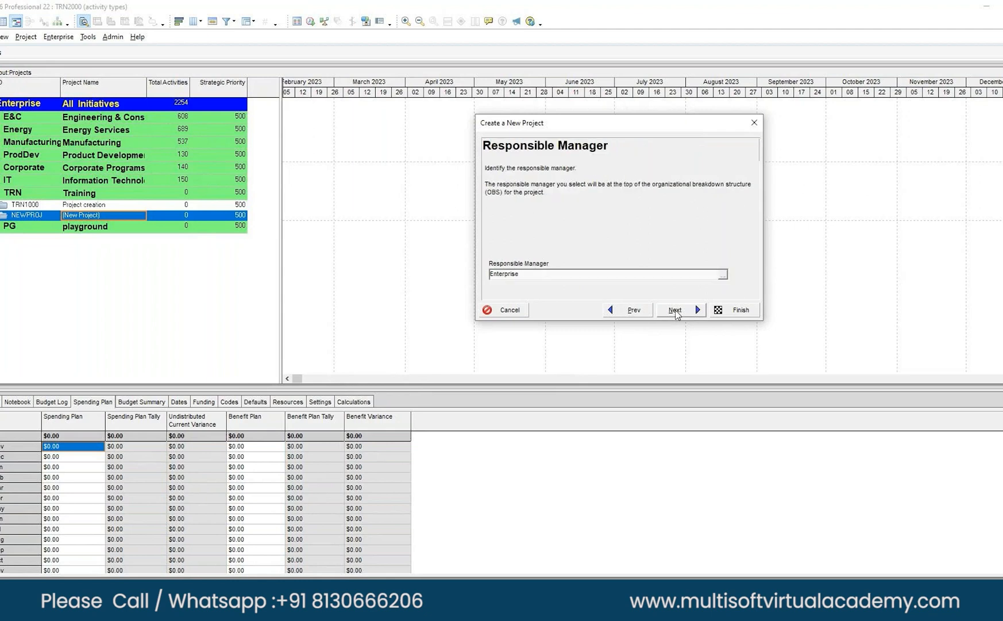
left_click(676, 310)
left_click(676, 311)
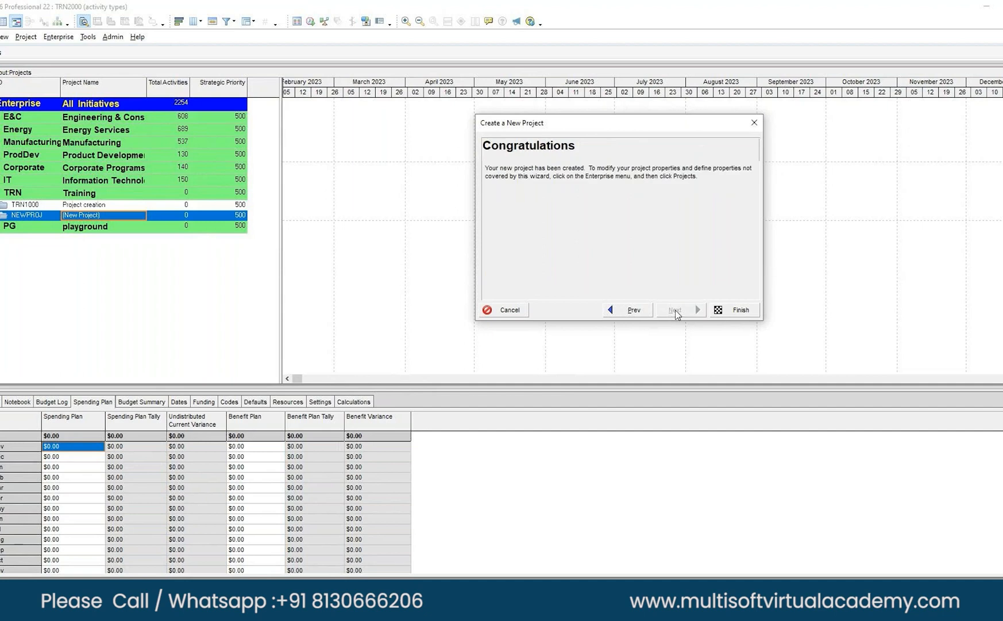
left_click(730, 312)
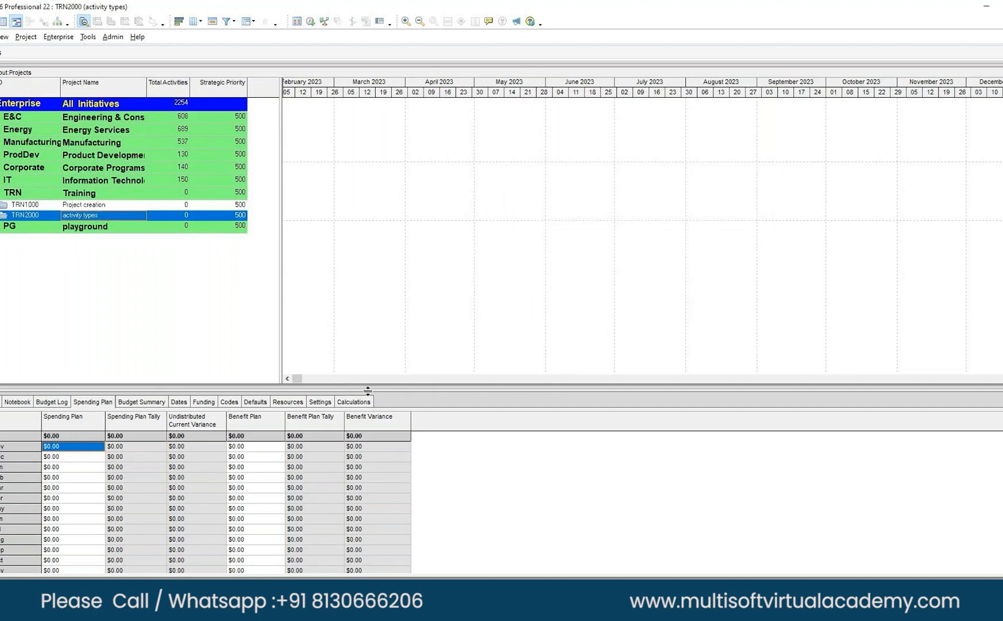
right_click(45, 215)
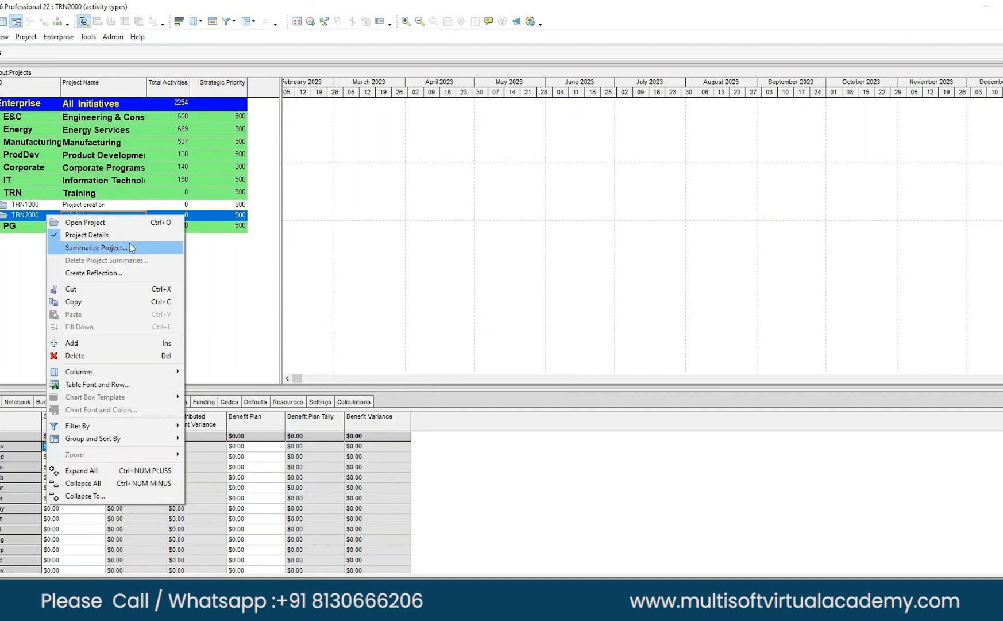
left_click(97, 222)
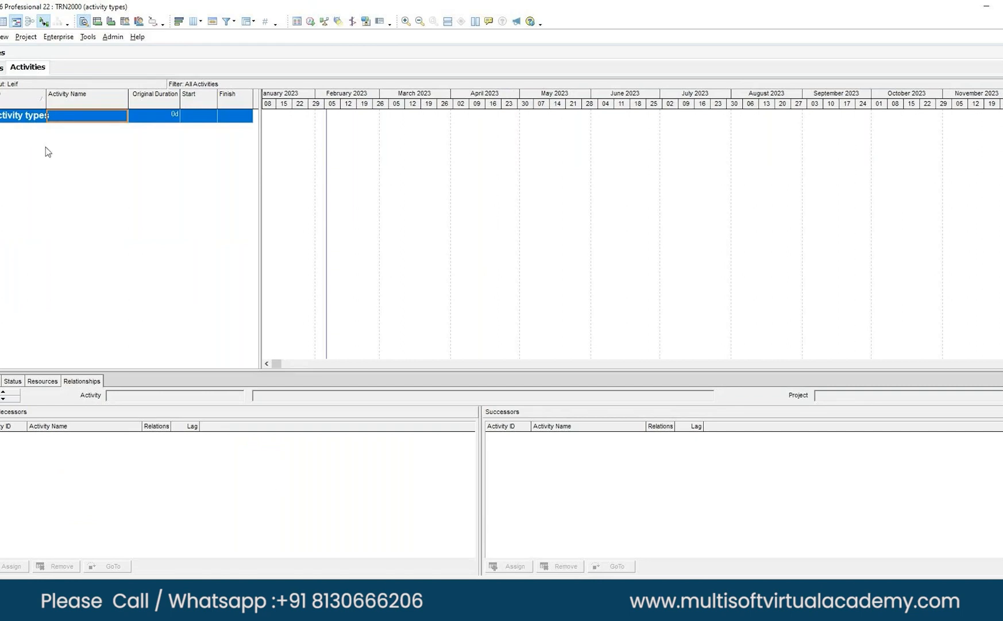
left_click(1, 68)
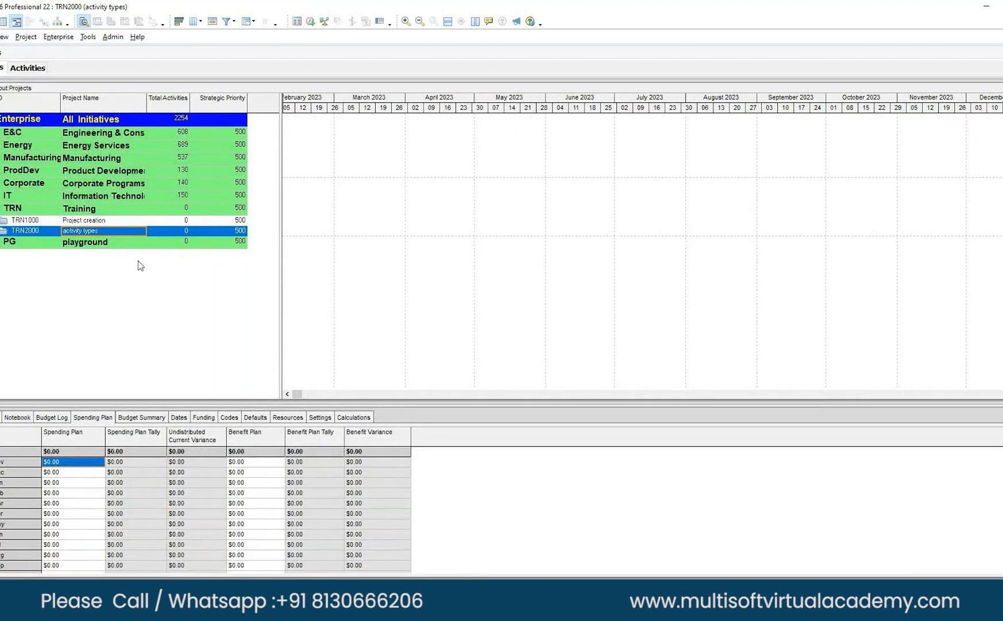
right_click(86, 235)
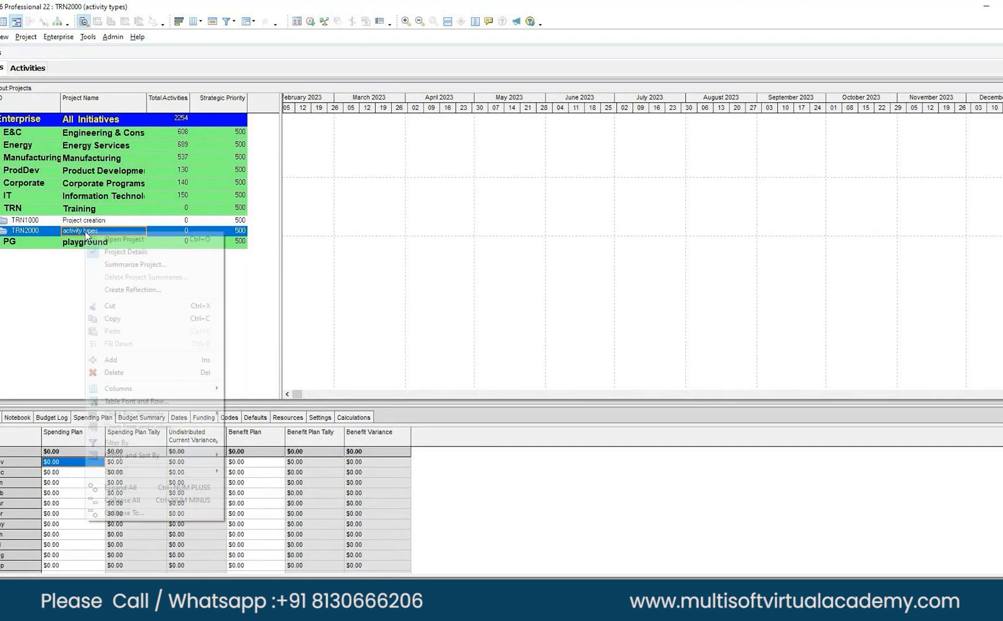
left_click(60, 261)
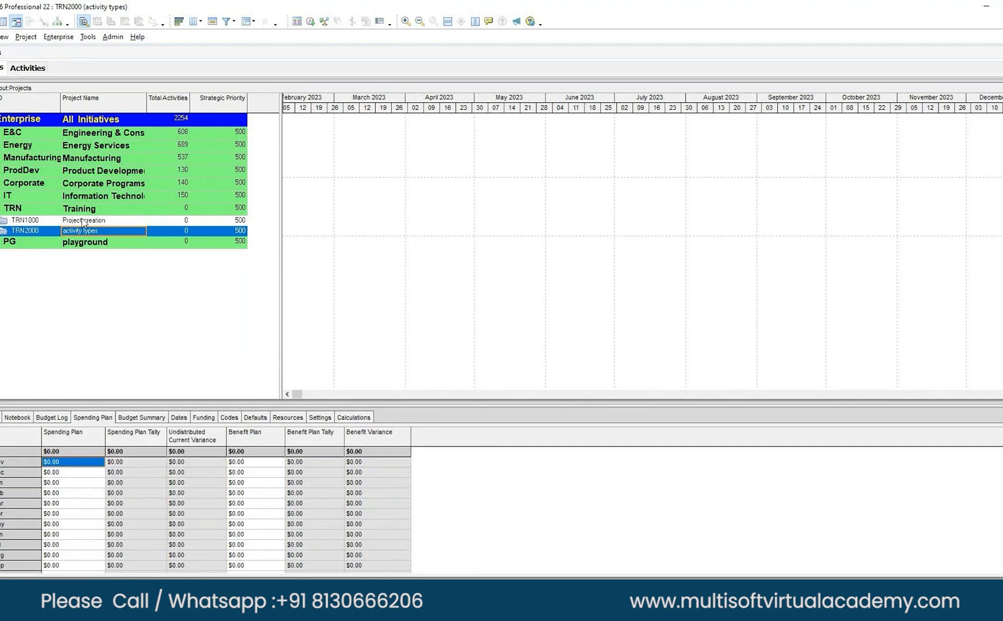
- Build the WBS of project TRN2000 with elements named milestones, engineering, procurement and construction
left_click(26, 38)
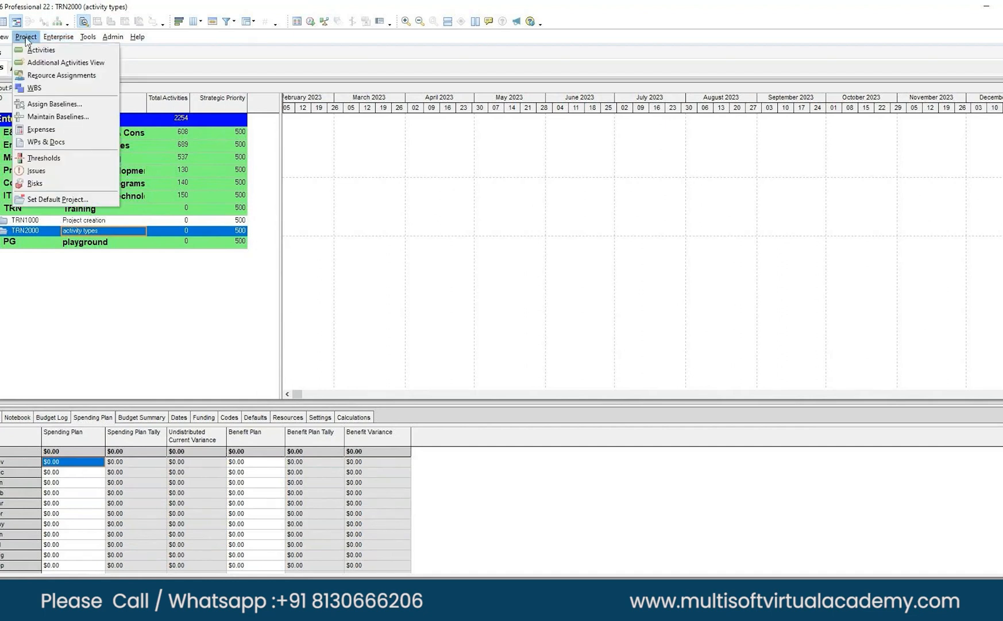
left_click(62, 86)
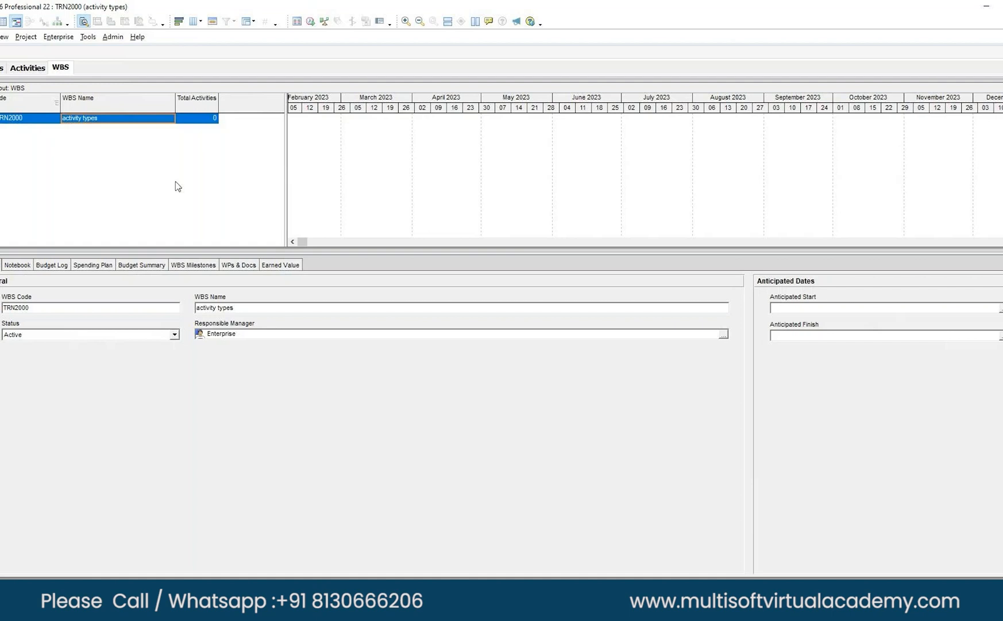
right_click(49, 149)
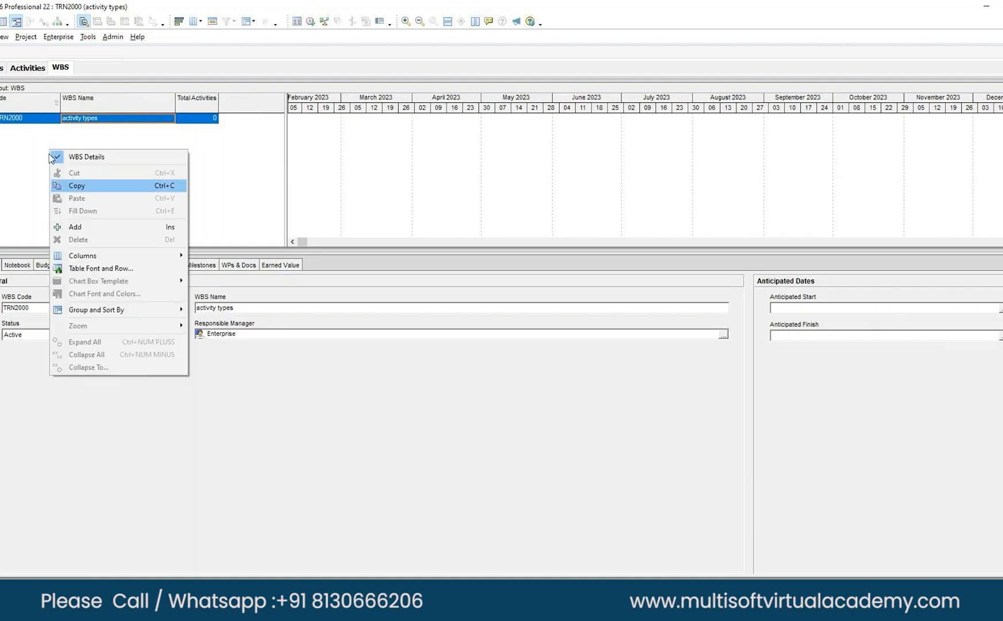
left_click(80, 228)
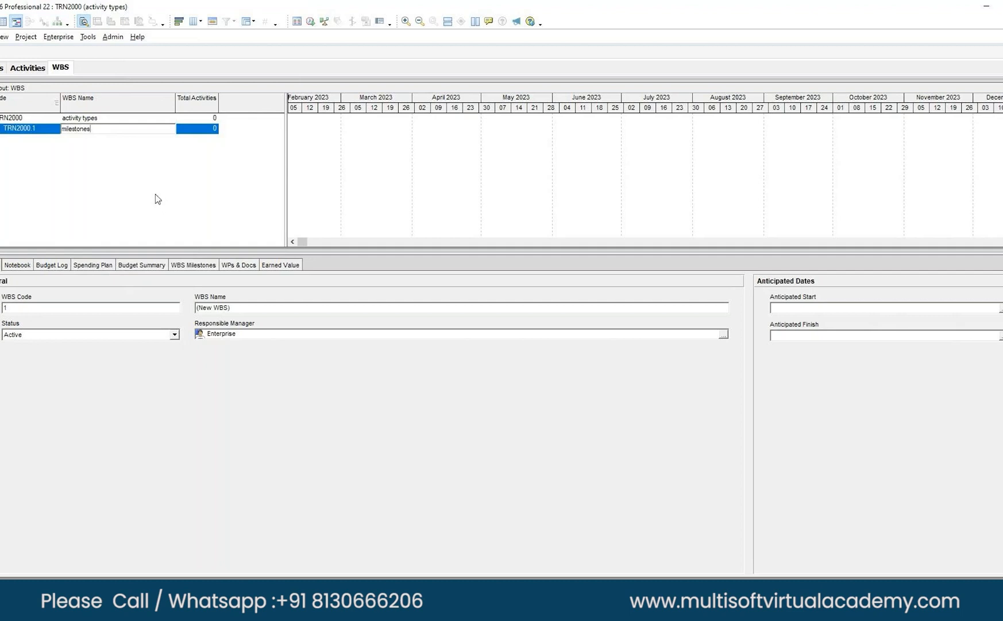
key("Return")
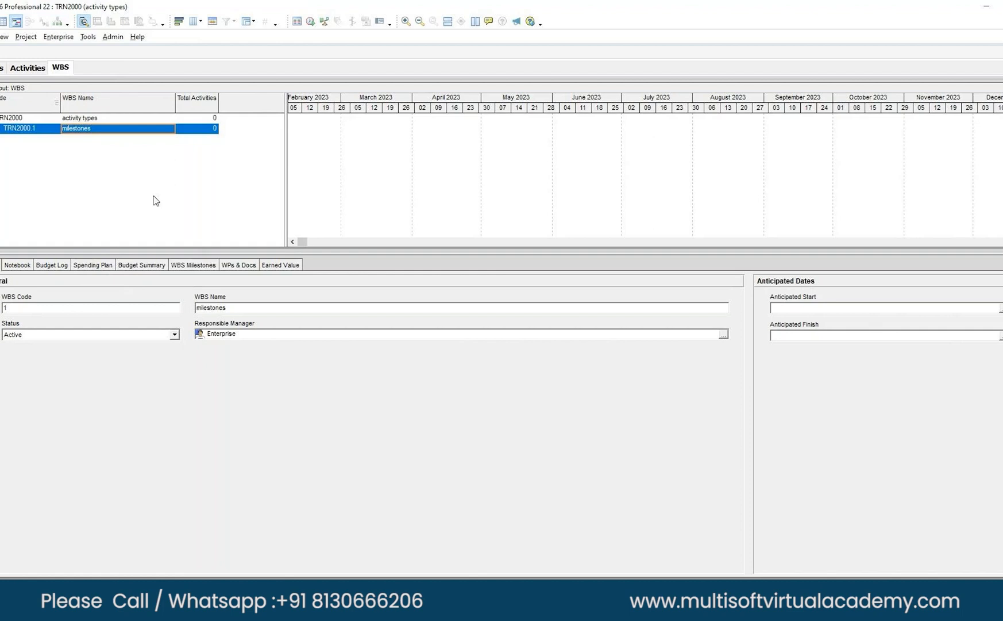
key("Insert")
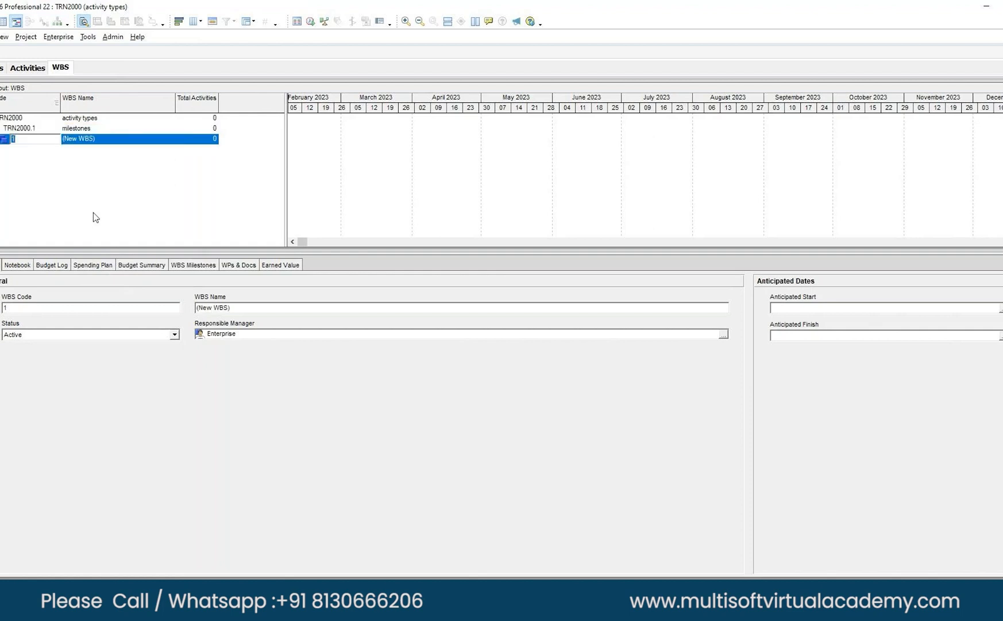
key("BackSpace")
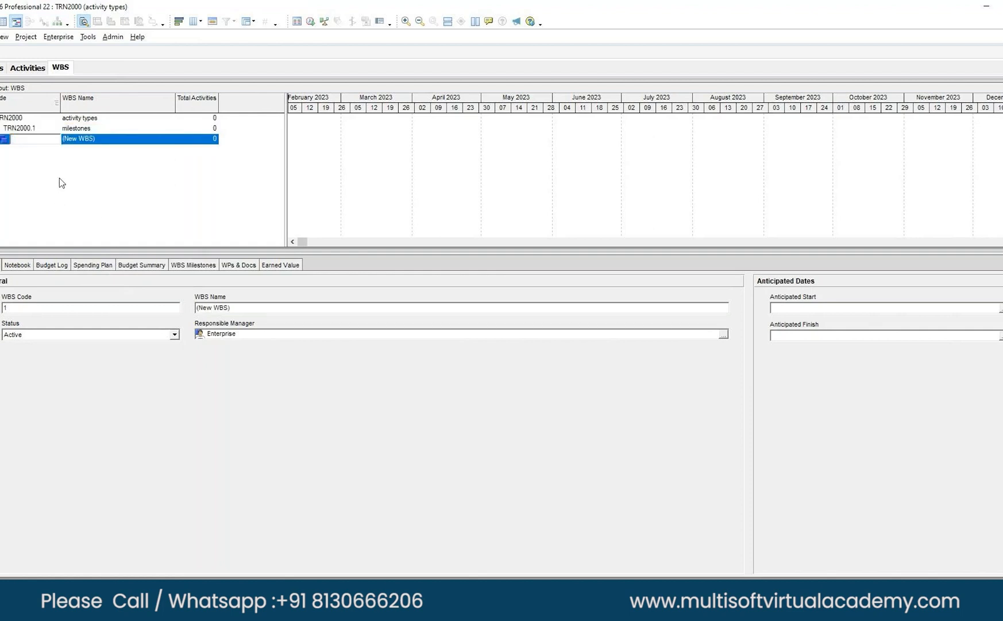
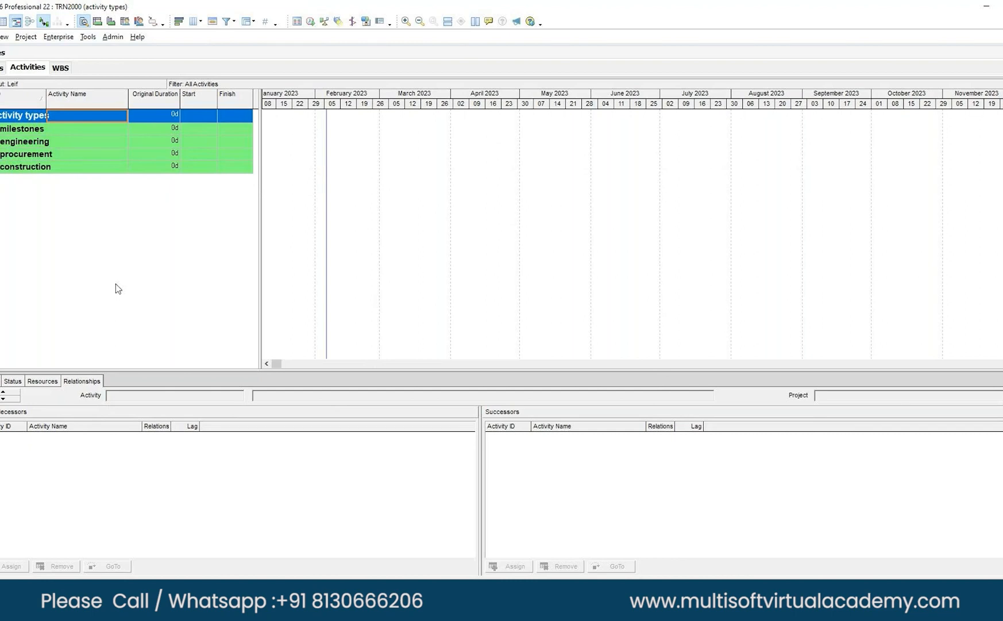
- Add an activity named "project start" under the milestones WBS element
left_click(12, 130, "shift")
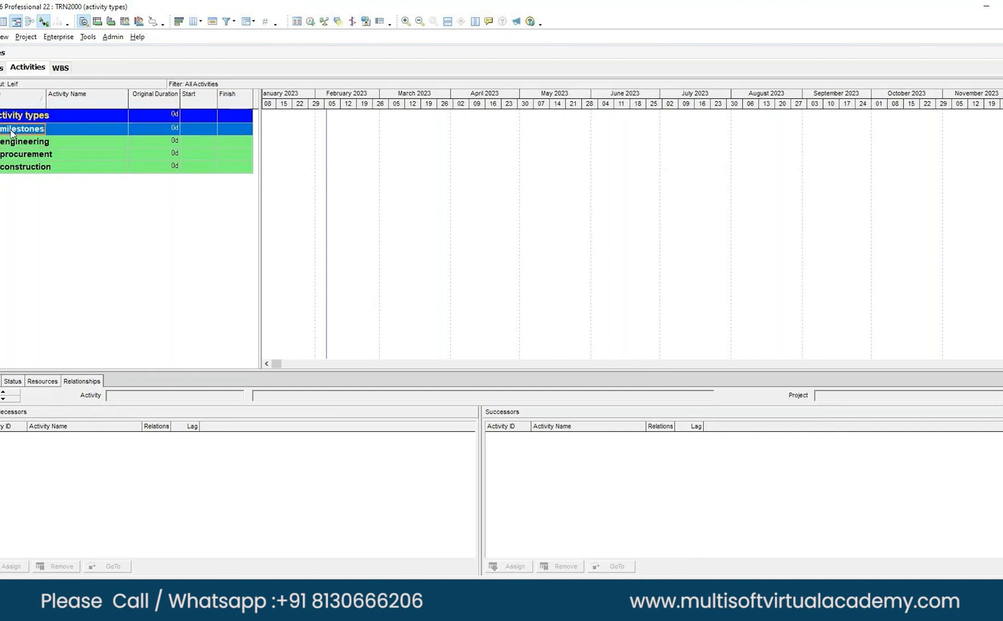
right_click(11, 131)
left_click(34, 207)
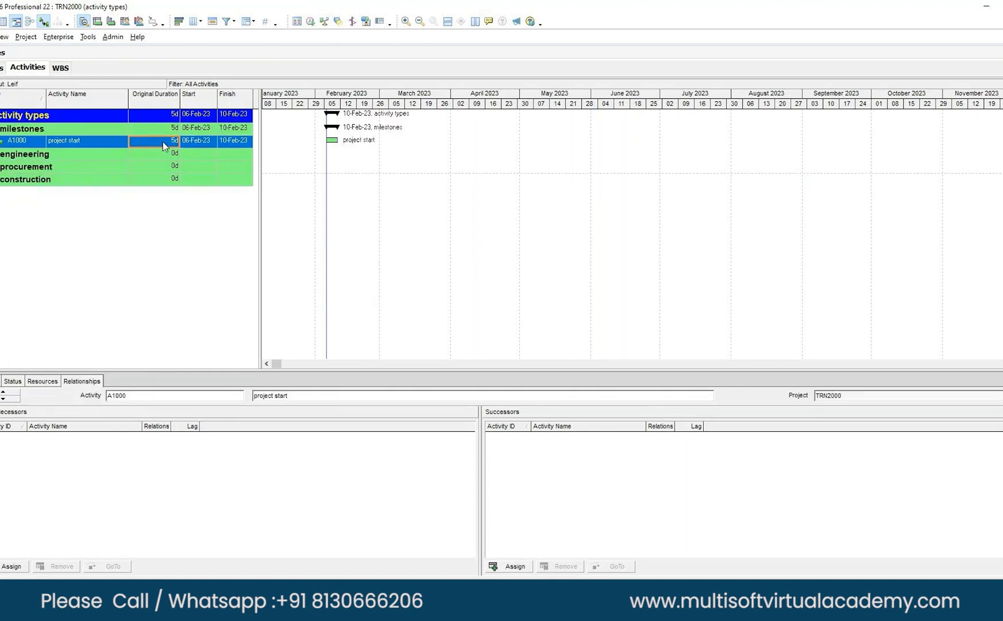
- Set the activity type of "project start" to Start Milestone and check the available percent complete types
left_click(1, 381)
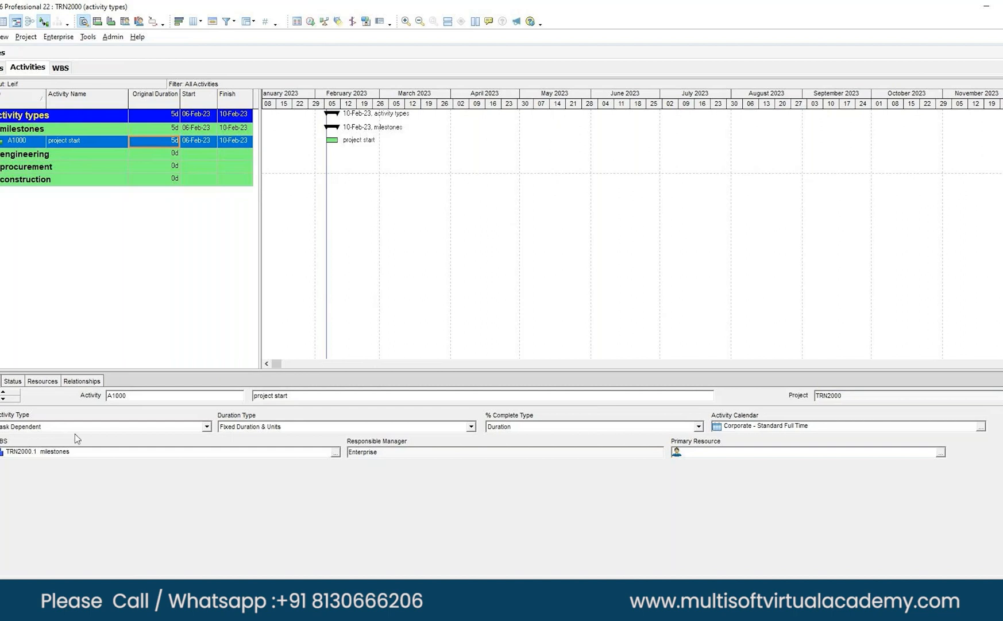
left_click(206, 427)
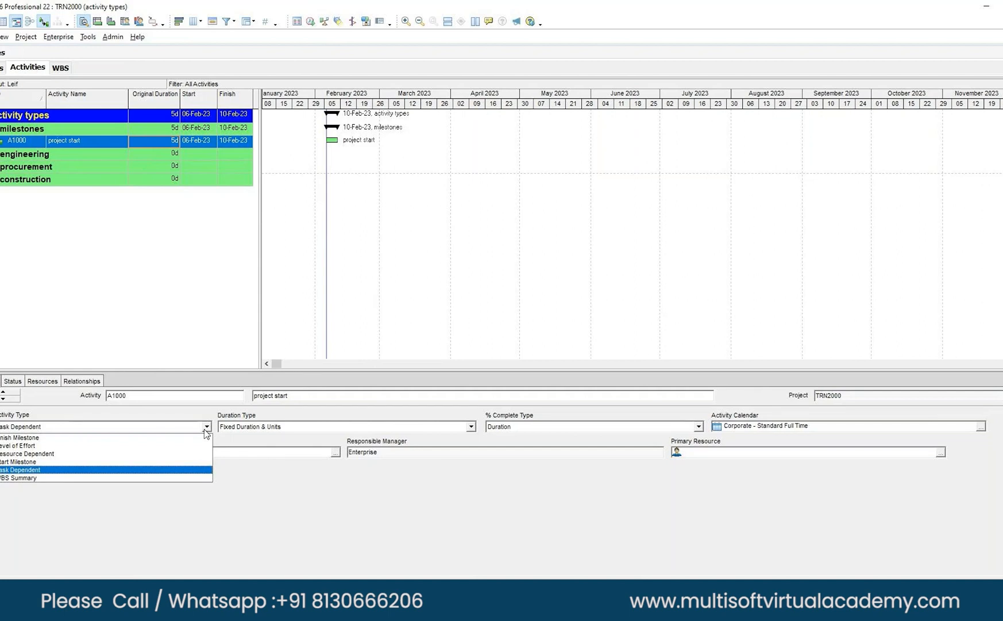
left_click(8, 461)
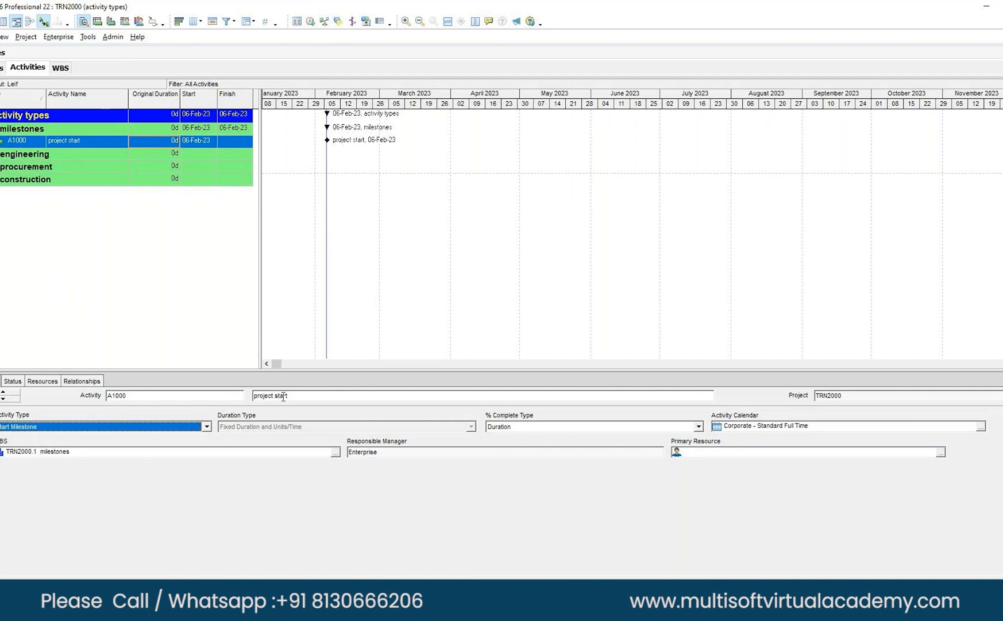
left_click(699, 427)
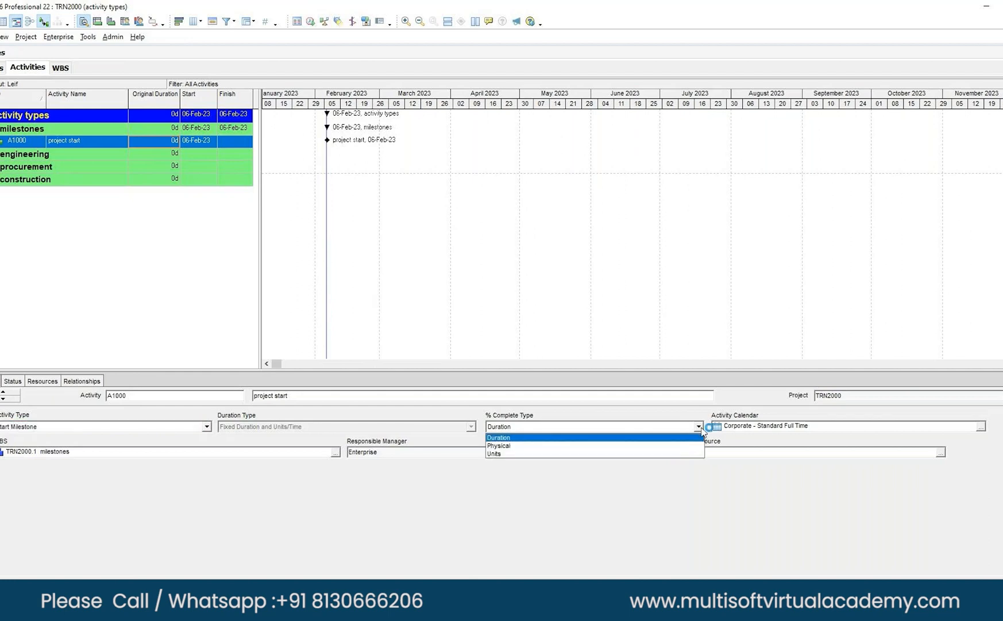
left_click(702, 429)
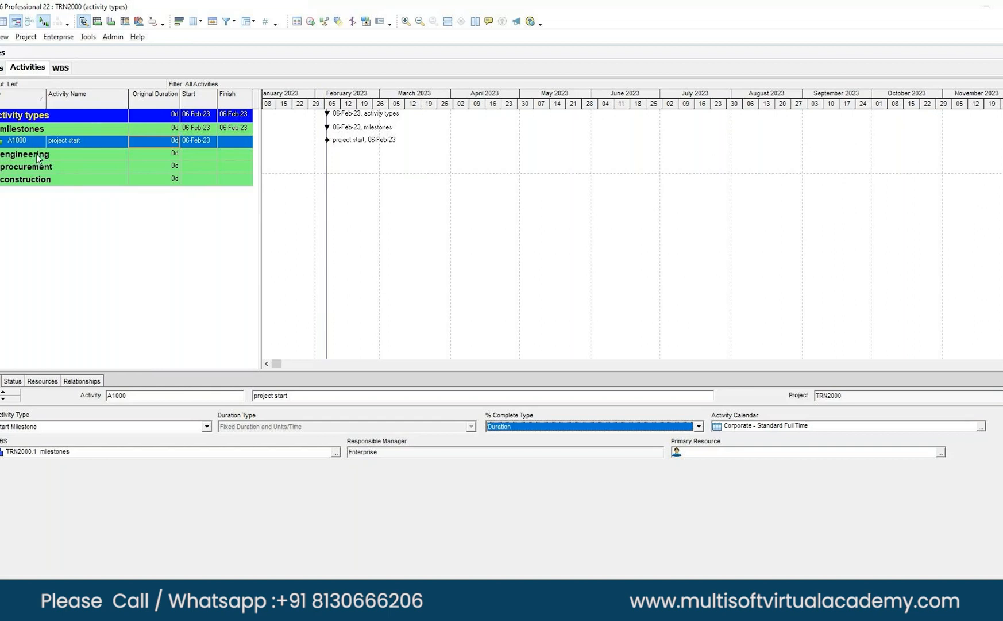
- Add an activity named "project finish" under the milestones WBS element and set its activity type to Finish Milestone
left_click(21, 131)
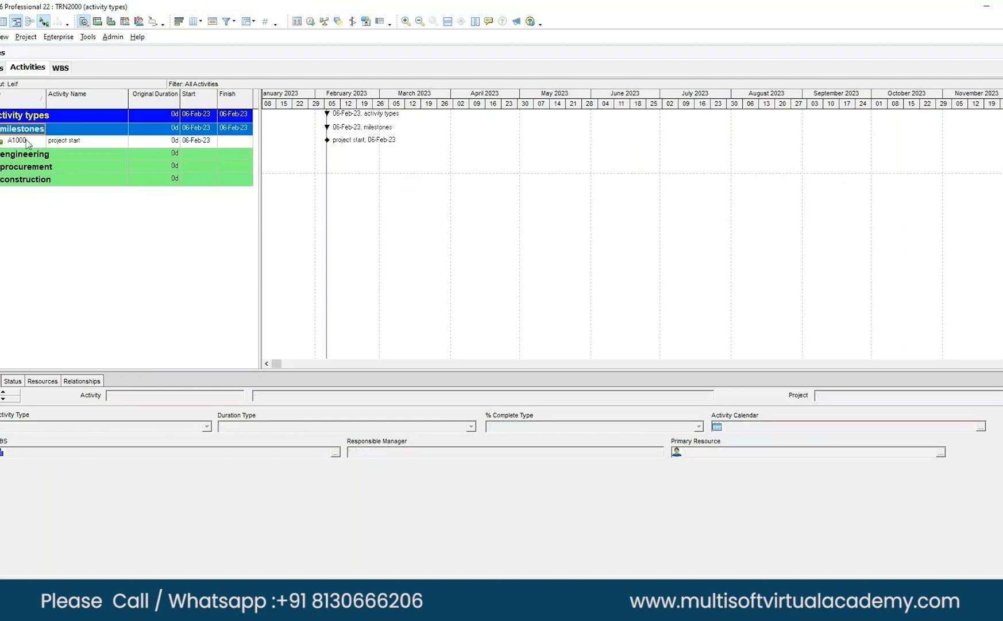
left_click(35, 144)
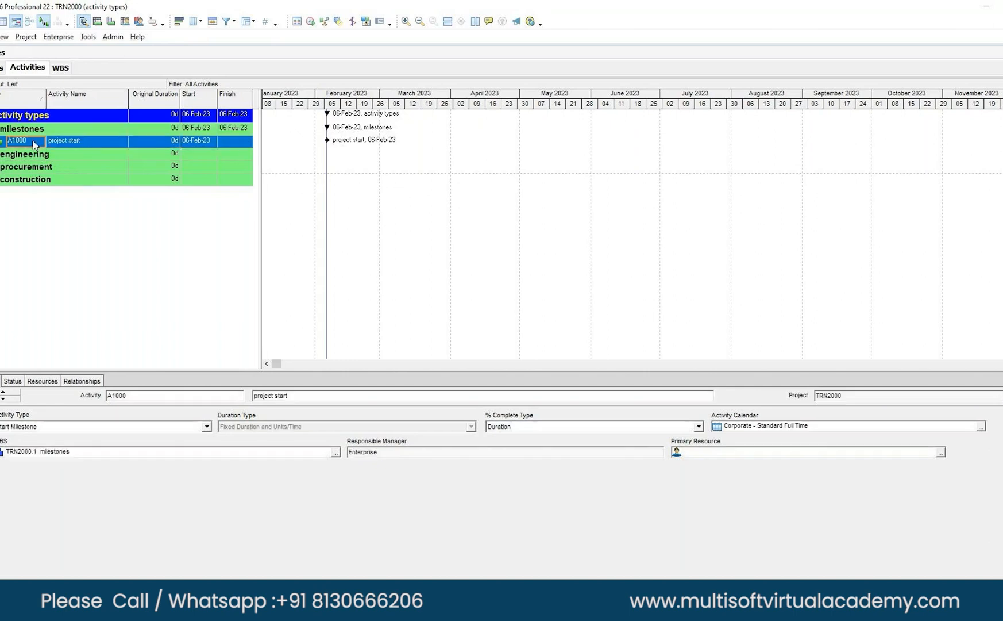
right_click(34, 141)
left_click(65, 222)
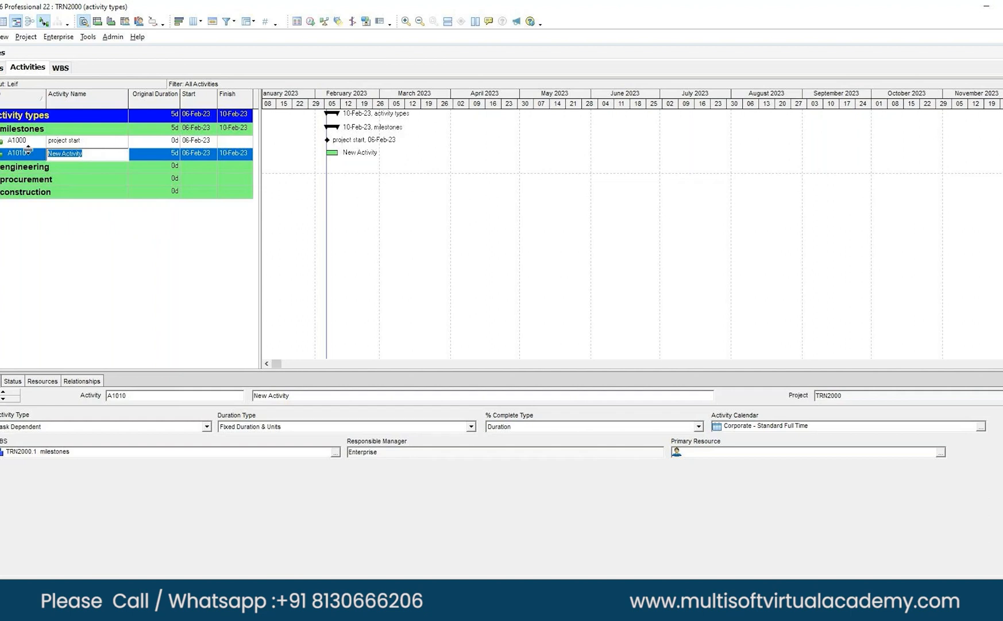
type("project finish")
key("Return")
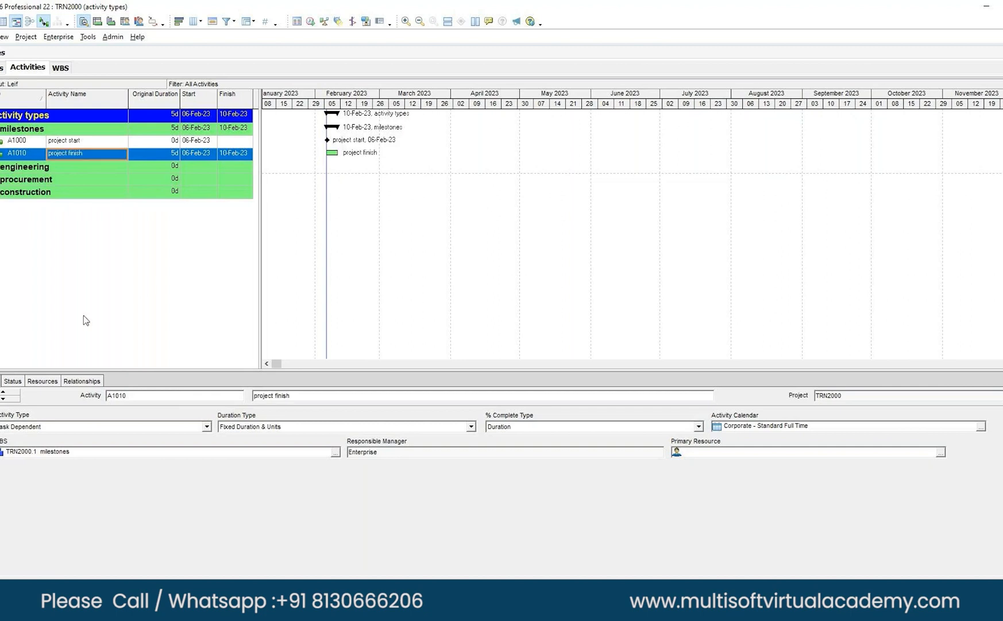
left_click(207, 430)
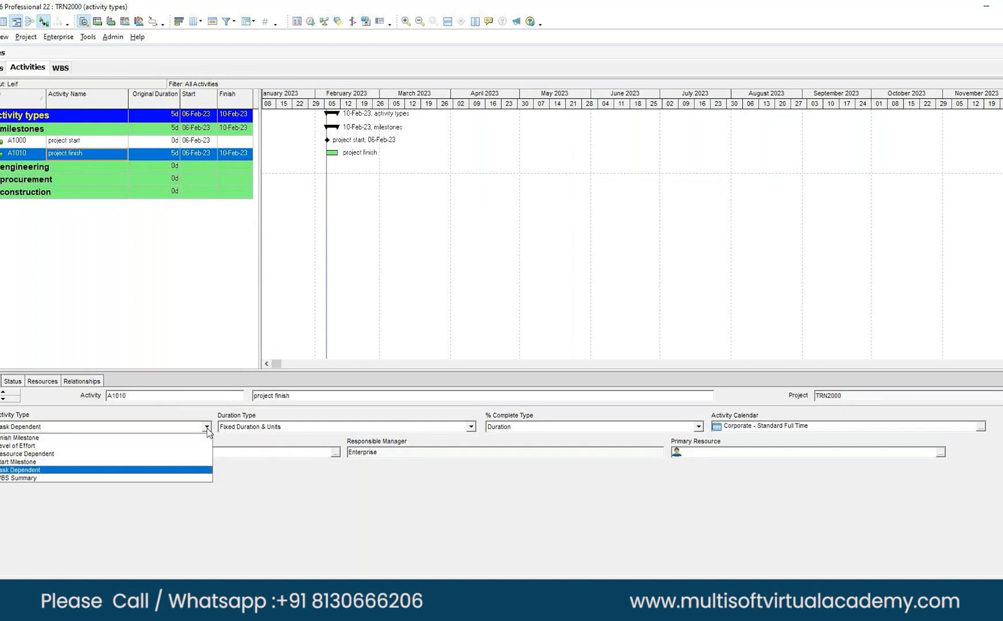
left_click(20, 438)
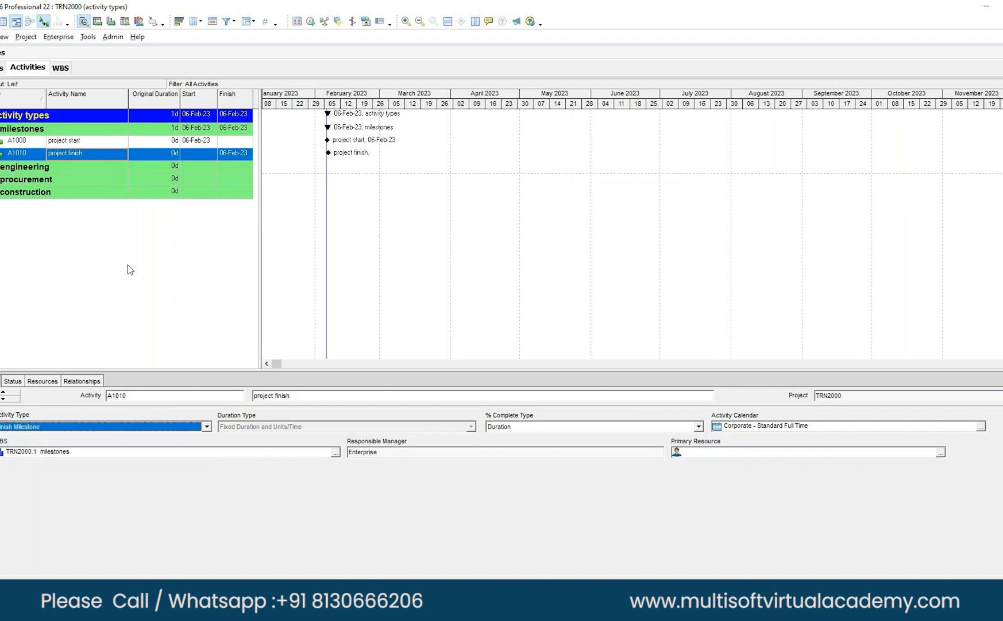
- Add an engineering activity of 10 days and a procurement activity of 20 days under their matching WBS elements
left_click(202, 281)
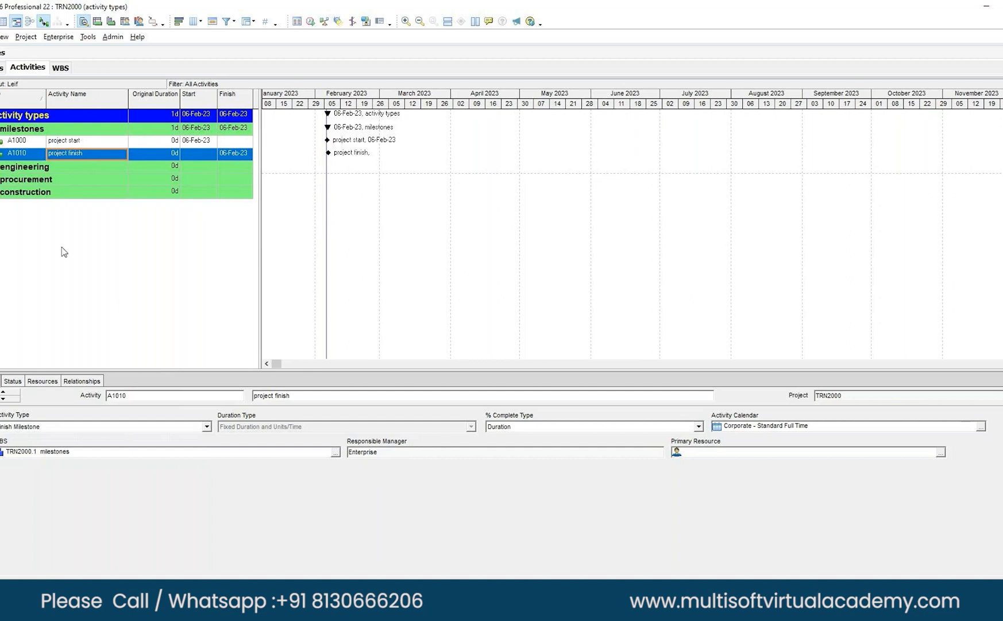
key("Down")
key("Insert")
type("enginee")
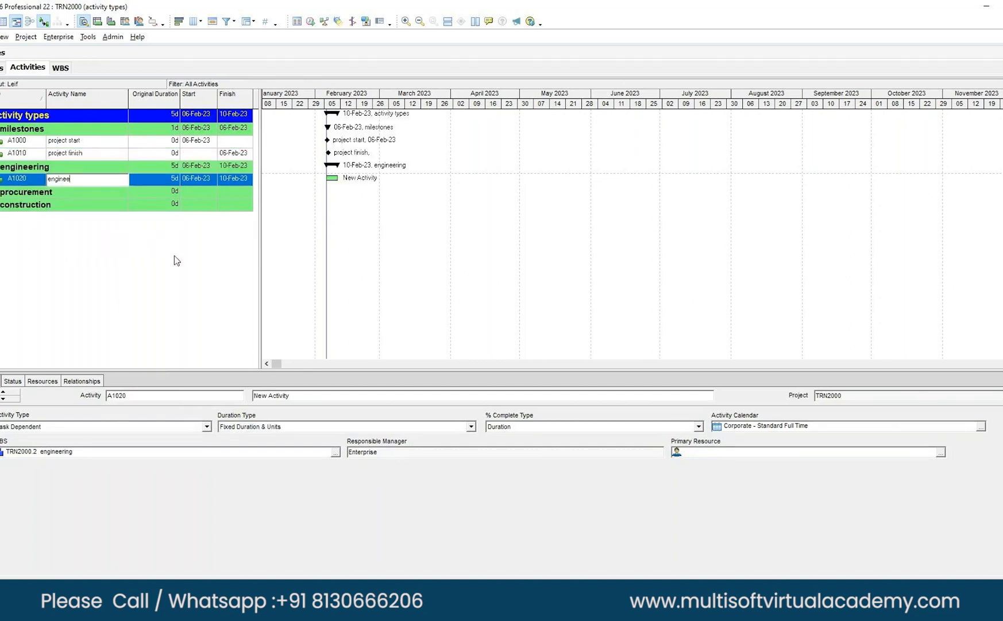
type("ring")
left_click(166, 178)
type("10")
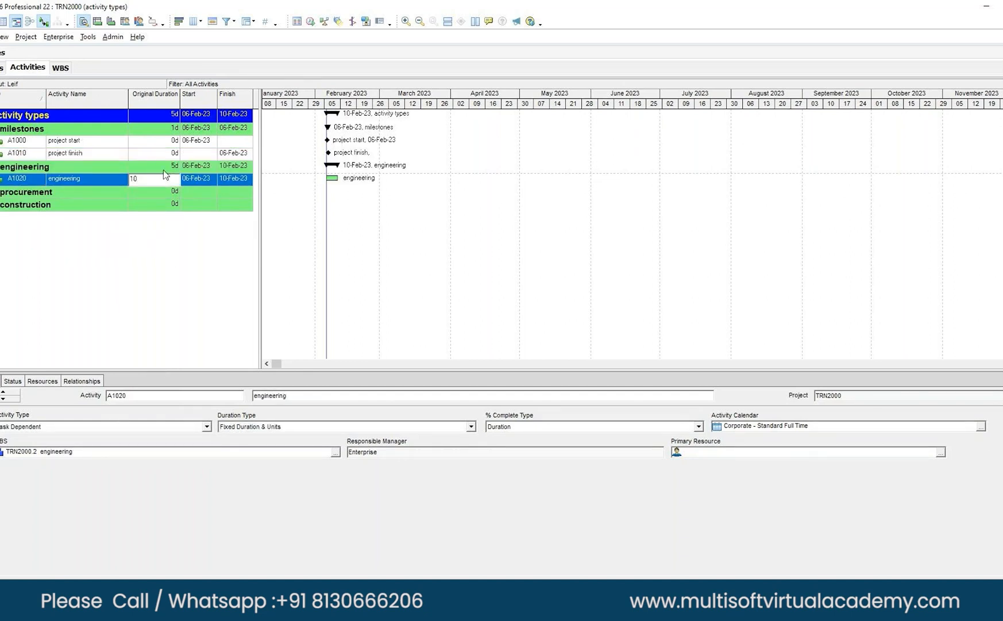
key("Down")
key("Insert")
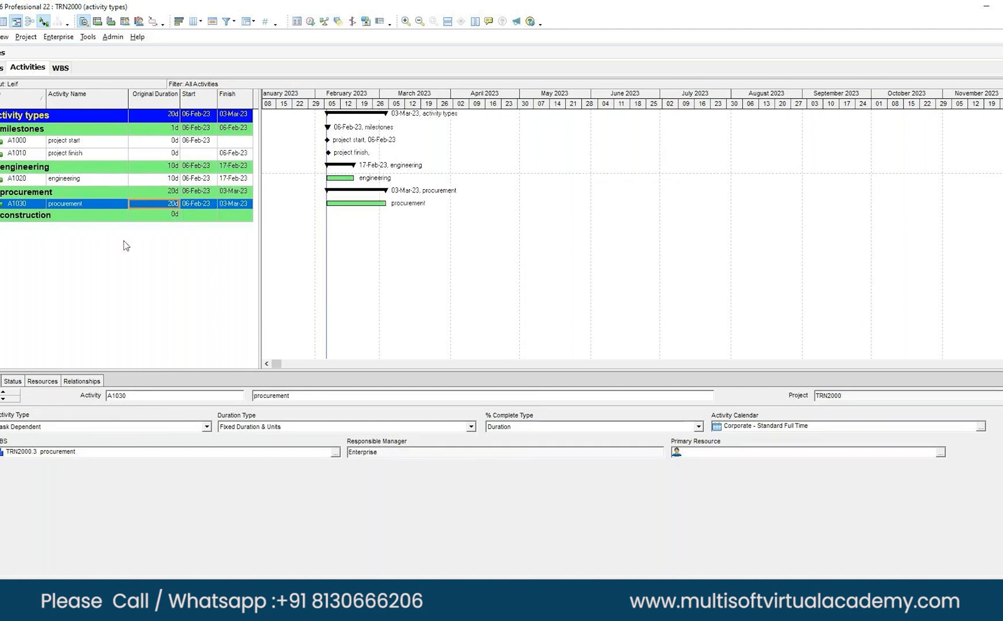
- Add an activity named "construction" under the construction WBS element with an original duration of 30 days
key("Down")
key("Insert")
type("construction")
left_click(169, 220)
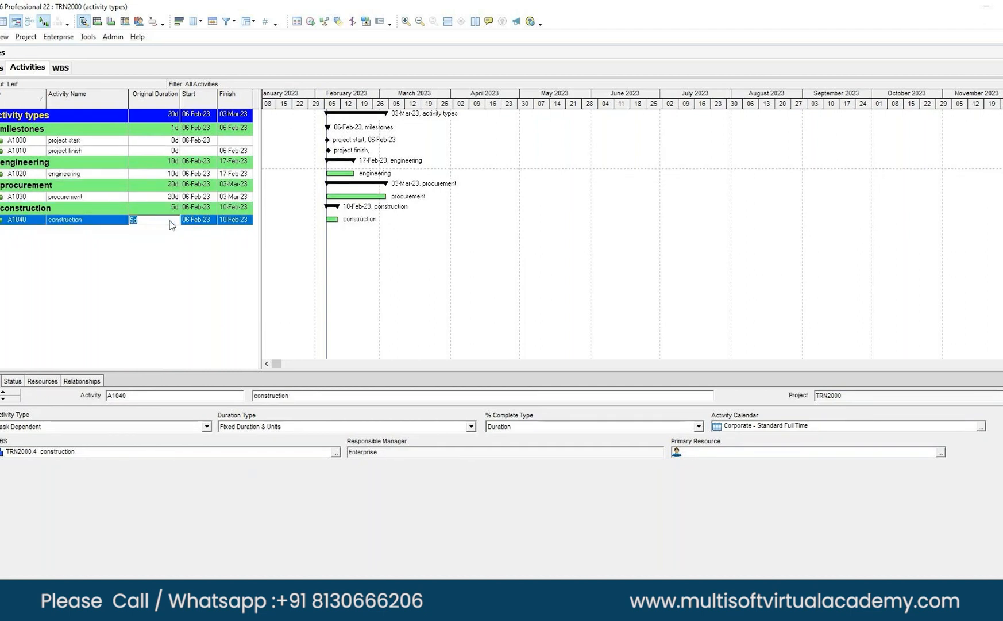
left_click(158, 219)
key("BackSpace")
key("BackSpace")
type("30")
key("Return")
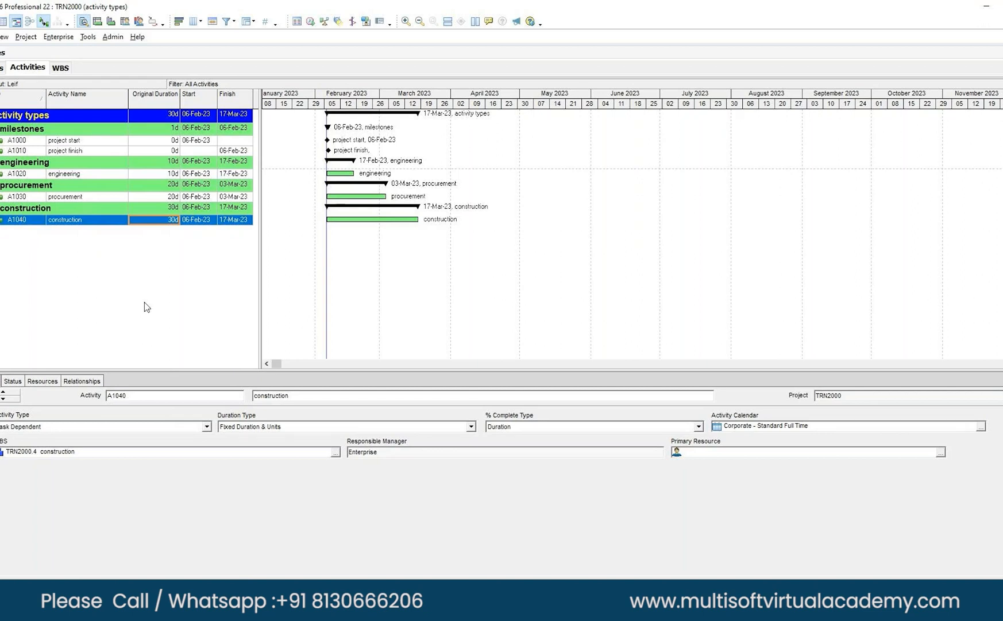
- Link the engineering, procurement and construction activities in sequence with finish-to-start relationships and schedule the project
left_click(43, 174)
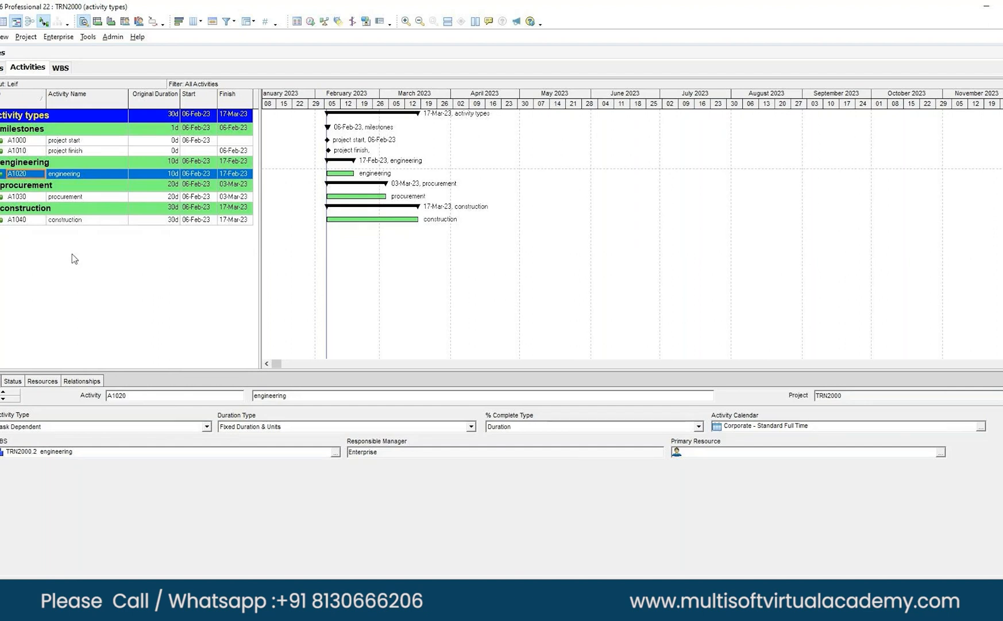
left_click(63, 196)
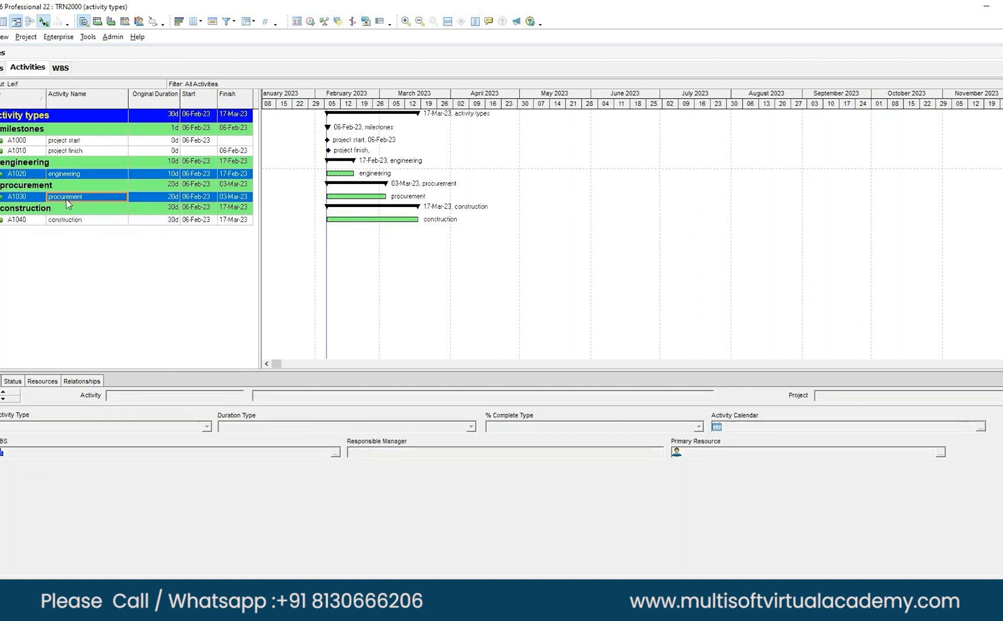
left_click(74, 220, "ctrl")
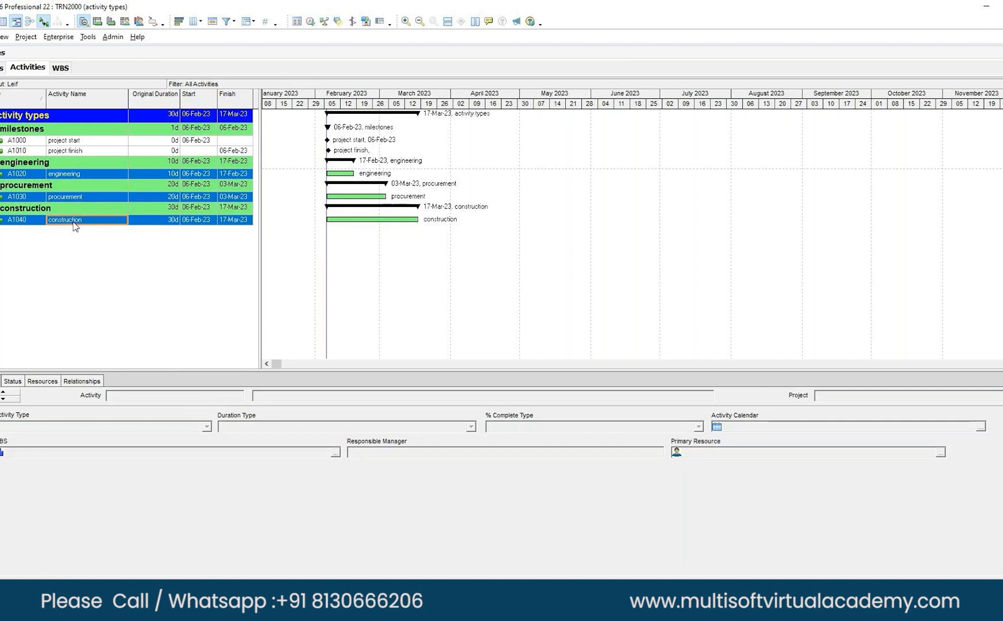
right_click(74, 223)
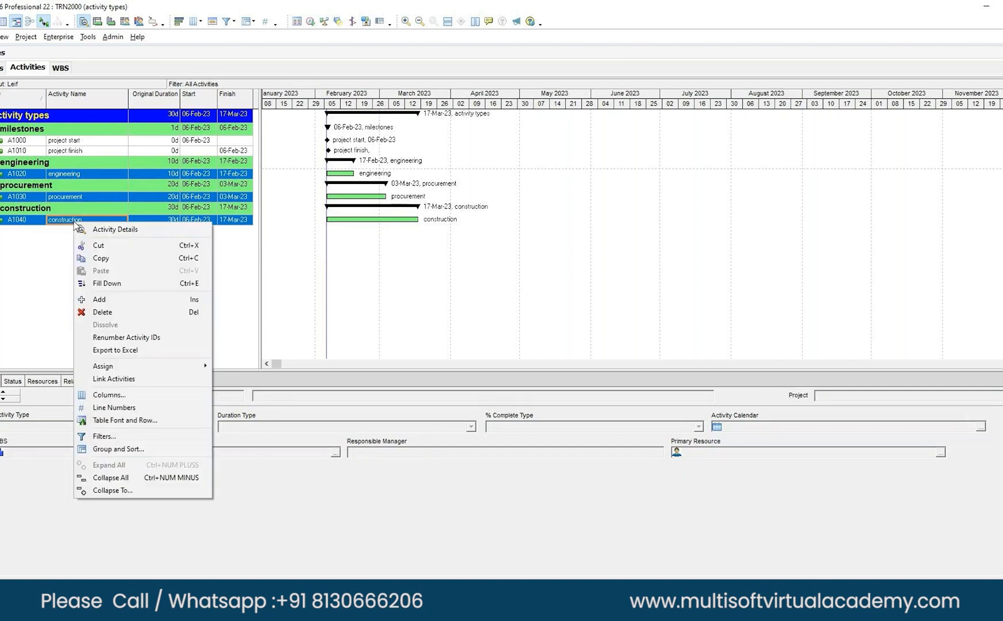
left_click(110, 378)
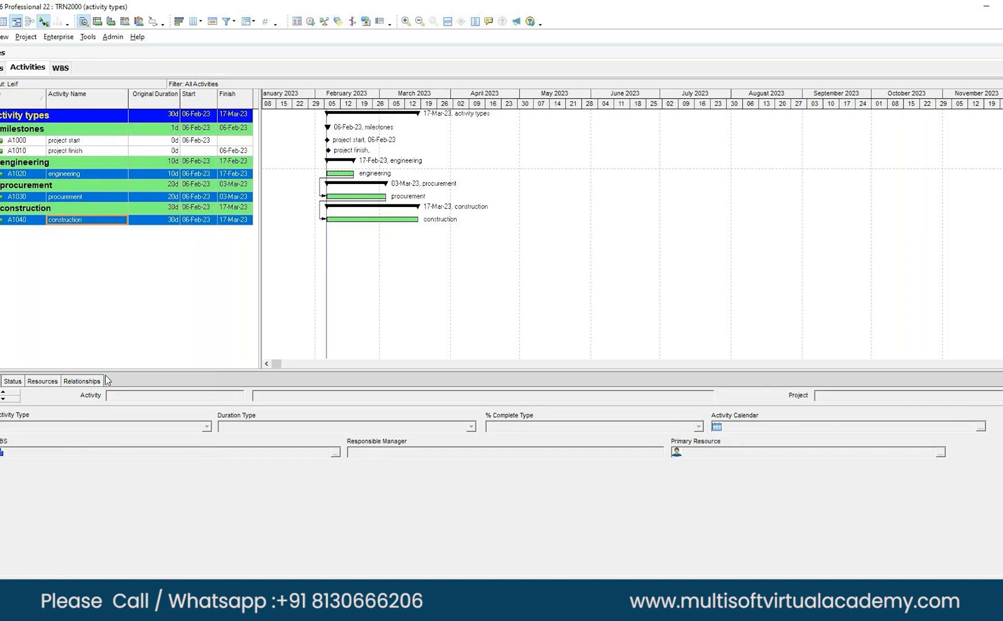
key("F9")
left_click(623, 277)
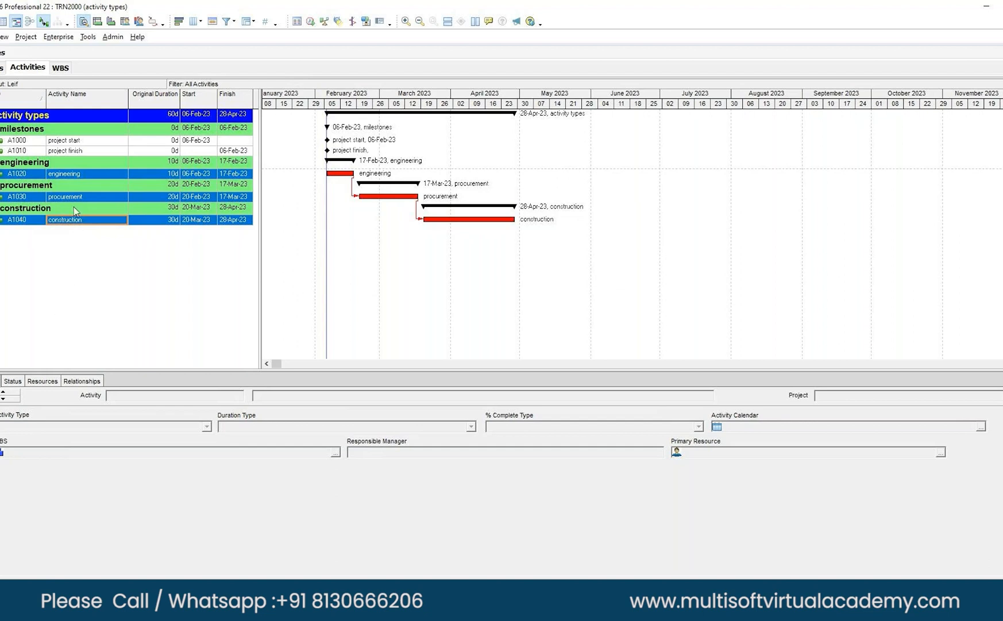
- Assign the "project start" milestone as a start-to-start (SS) predecessor of the engineering activity
left_click(58, 175)
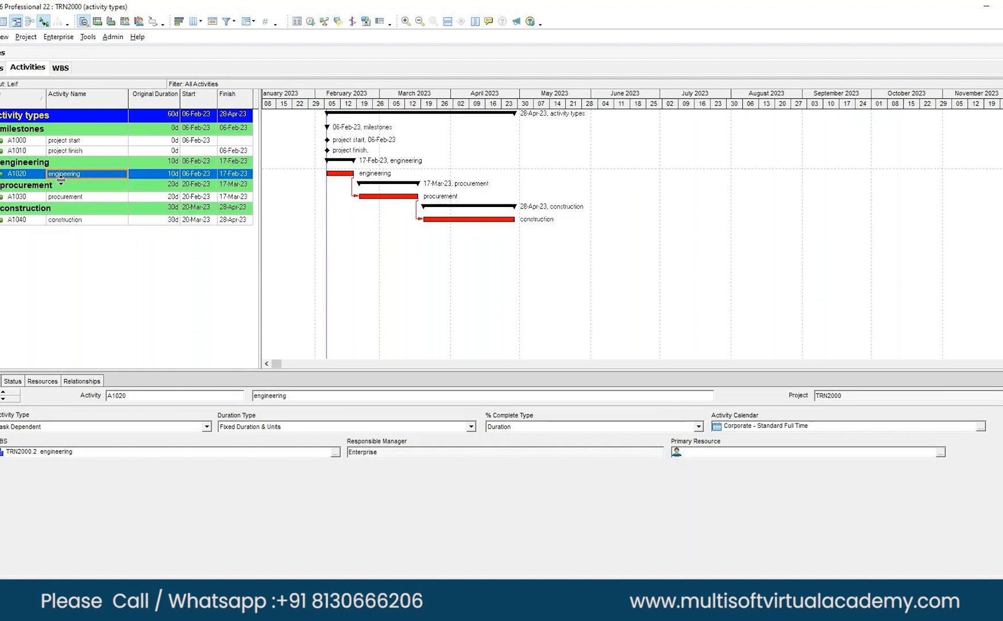
left_click(86, 382)
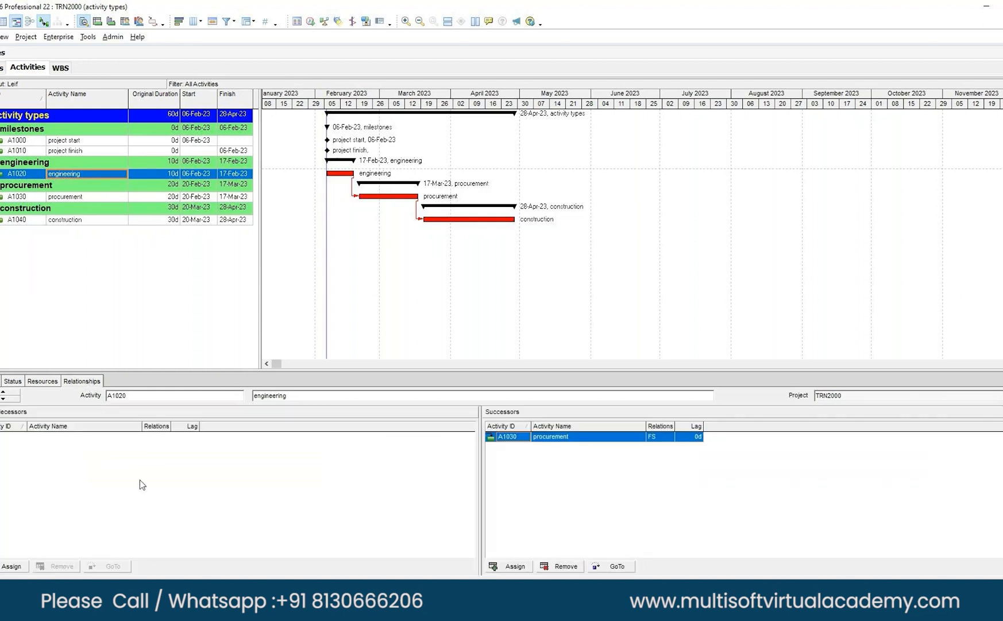
right_click(8, 439)
left_click(11, 566)
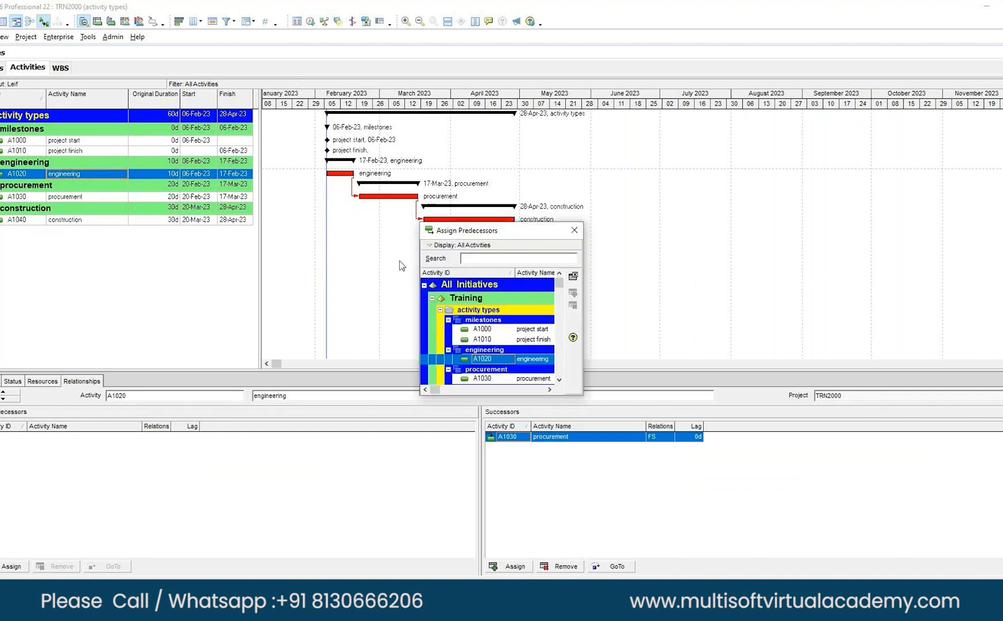
left_click(574, 232)
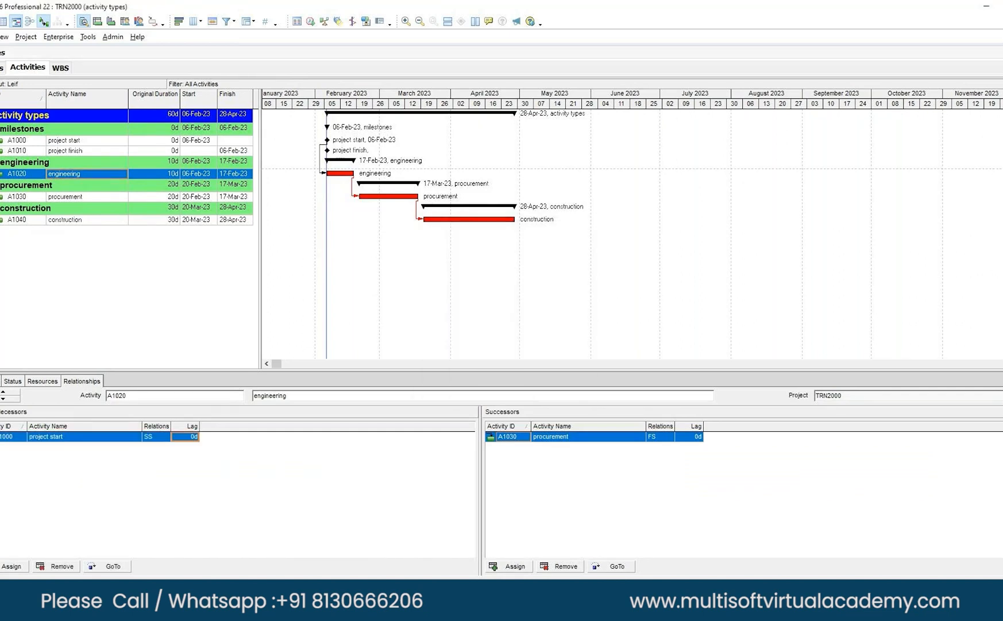
- Assign "project finish" as a finish-to-finish (FF) successor of the construction activity and reschedule the project
left_click(71, 220)
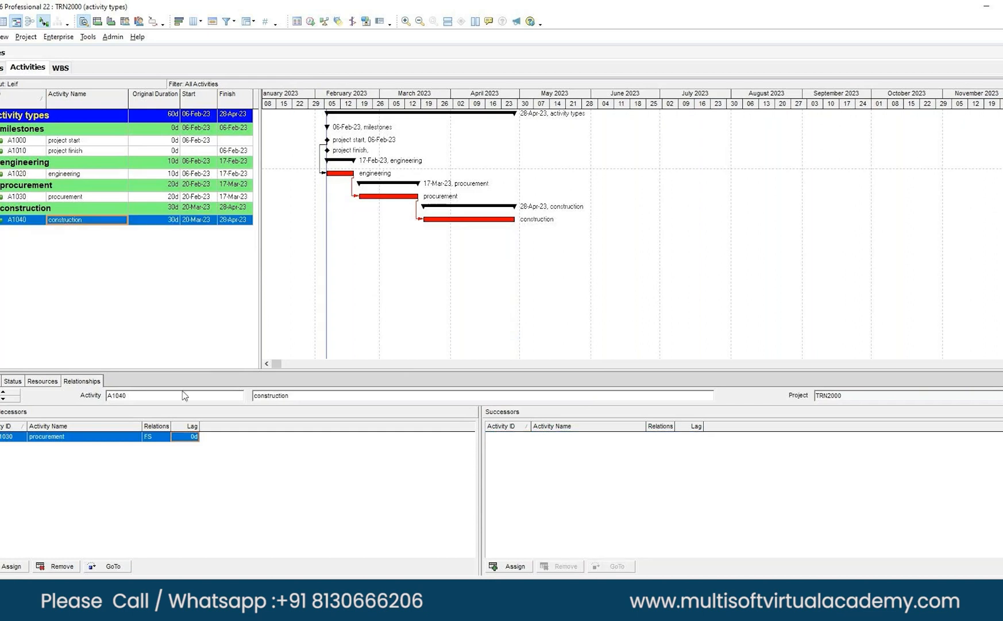
left_click(510, 568)
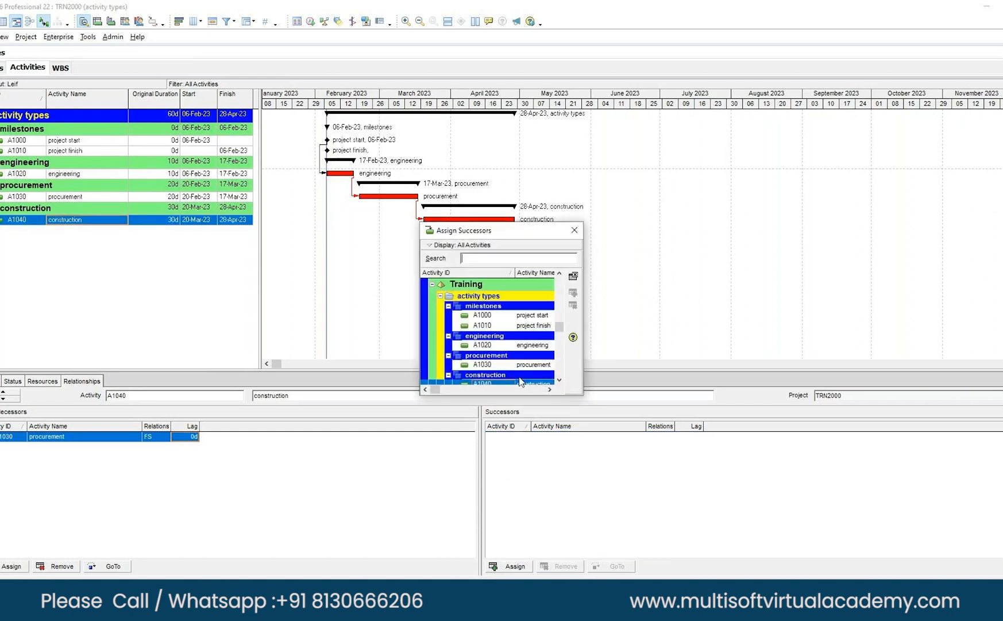
left_click(523, 328)
left_click(573, 275)
left_click(574, 230)
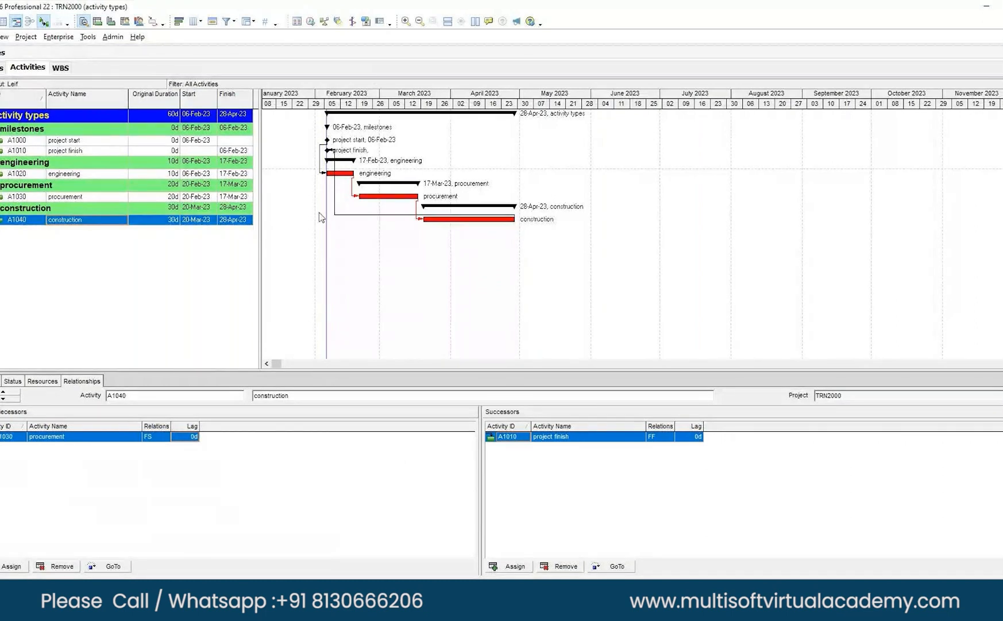
key("F9")
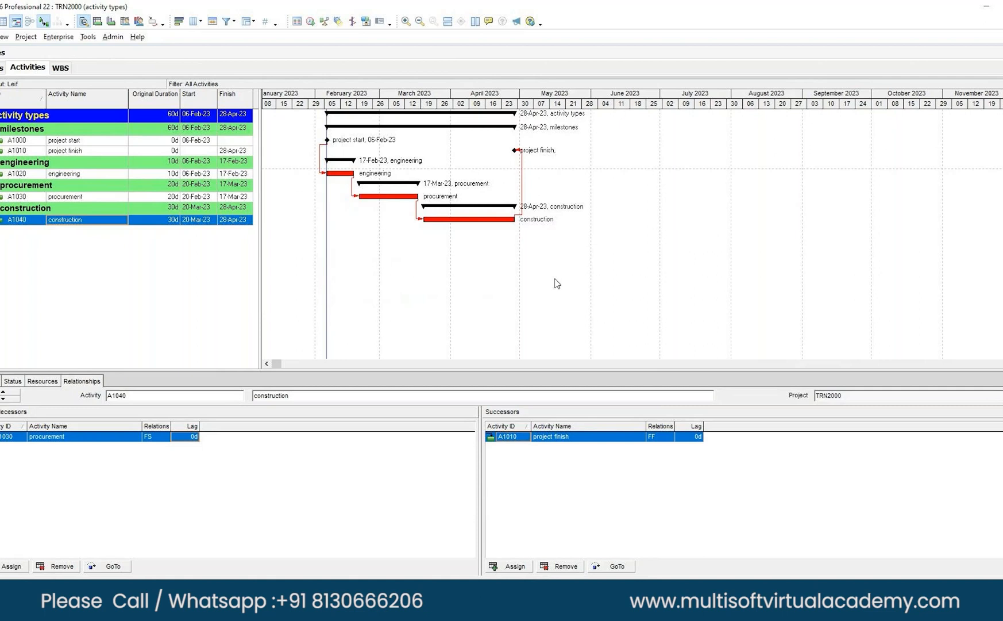
- Review the activity types available for the construction activity, keeping it Task Dependent
left_click(1, 381)
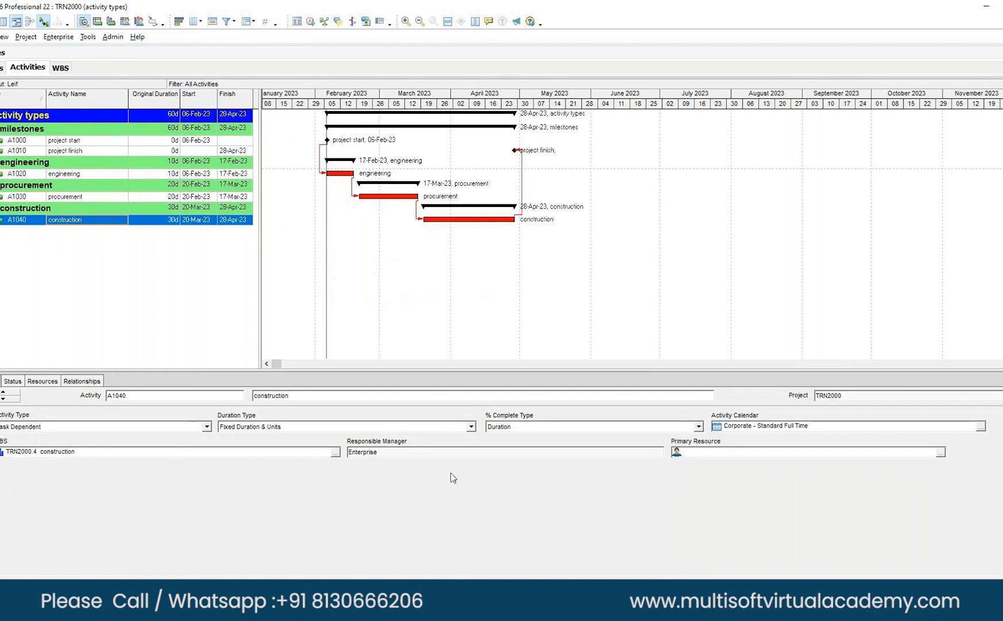
left_click(208, 427)
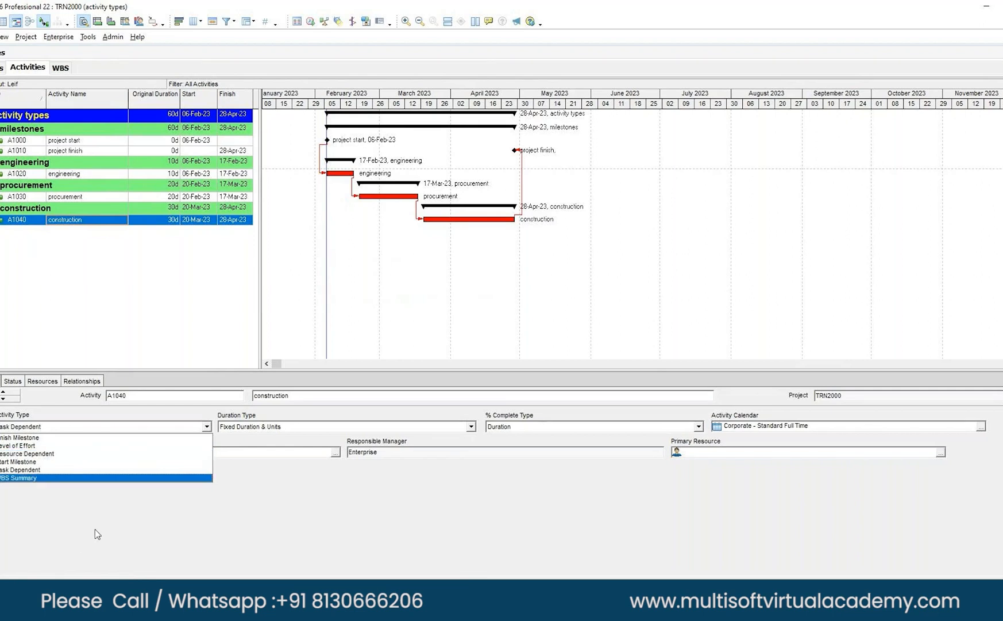
left_click(19, 470)
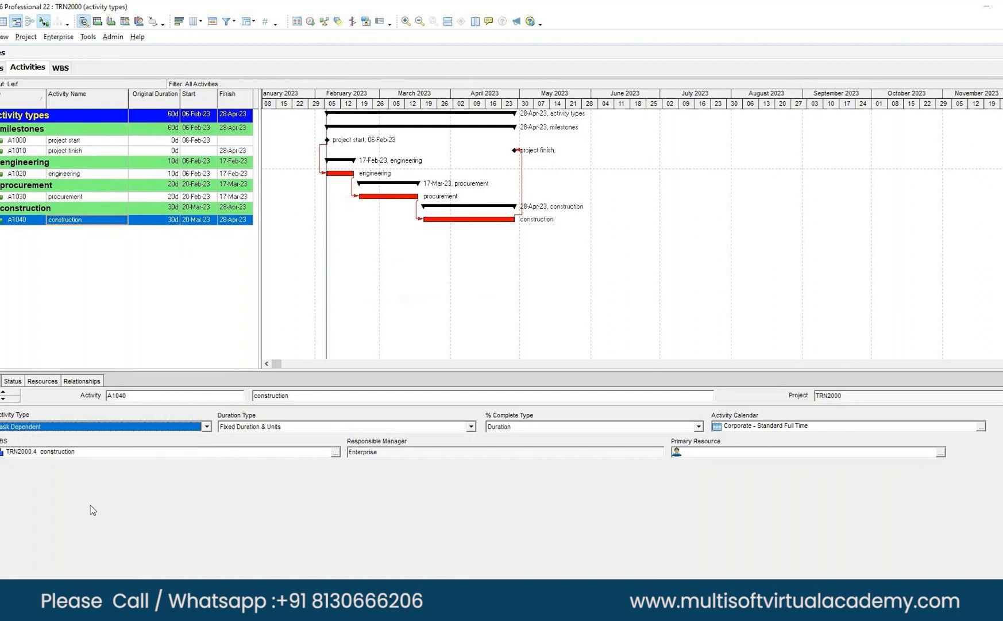
left_click(206, 426)
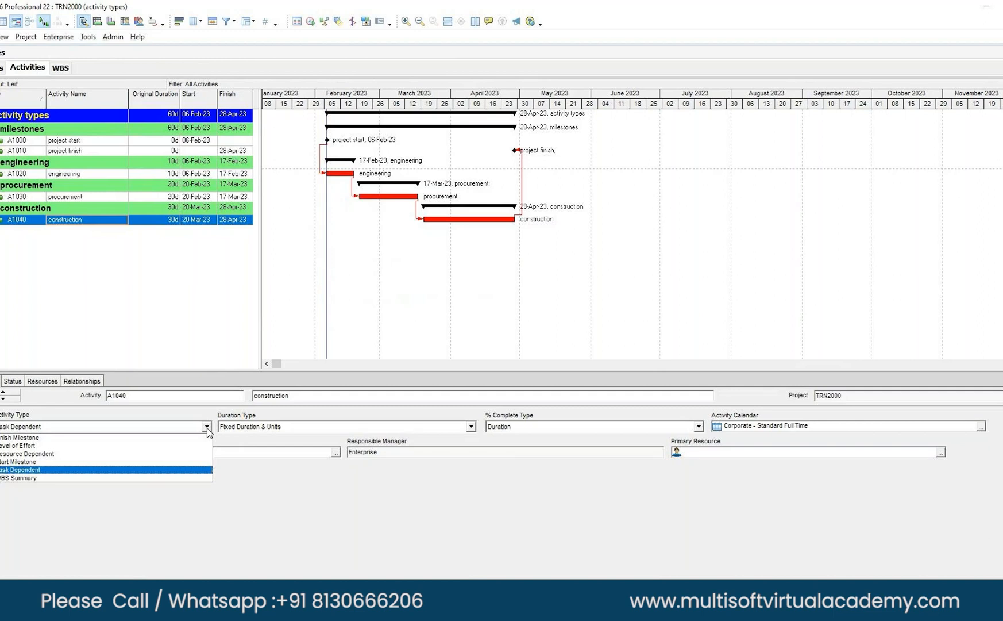
left_click(207, 428)
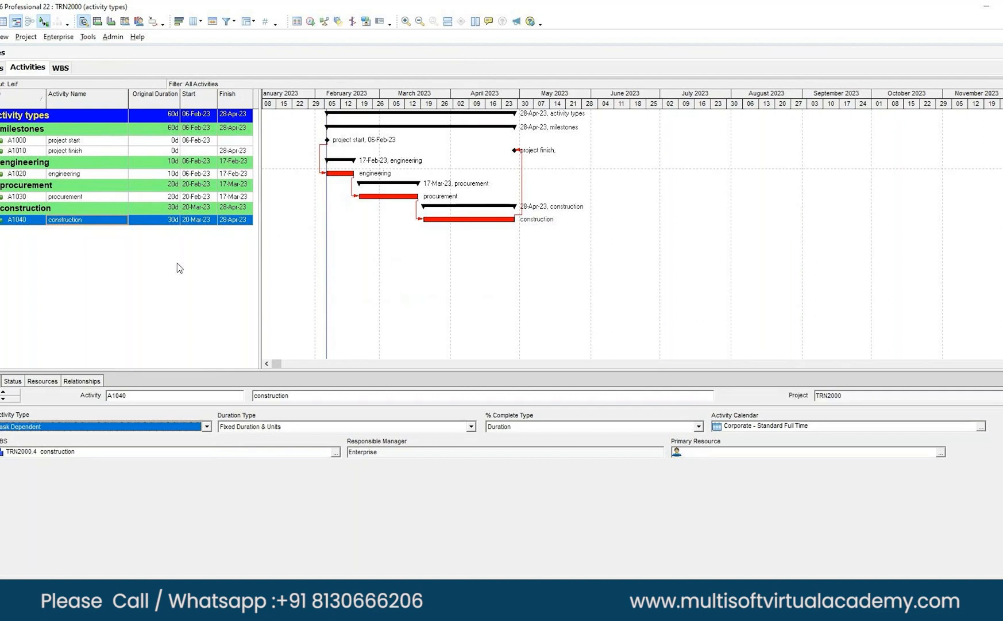
- Add an activity named "meetings" under the milestones WBS element and set its activity type to Level of Effort
right_click(33, 148)
left_click(69, 228)
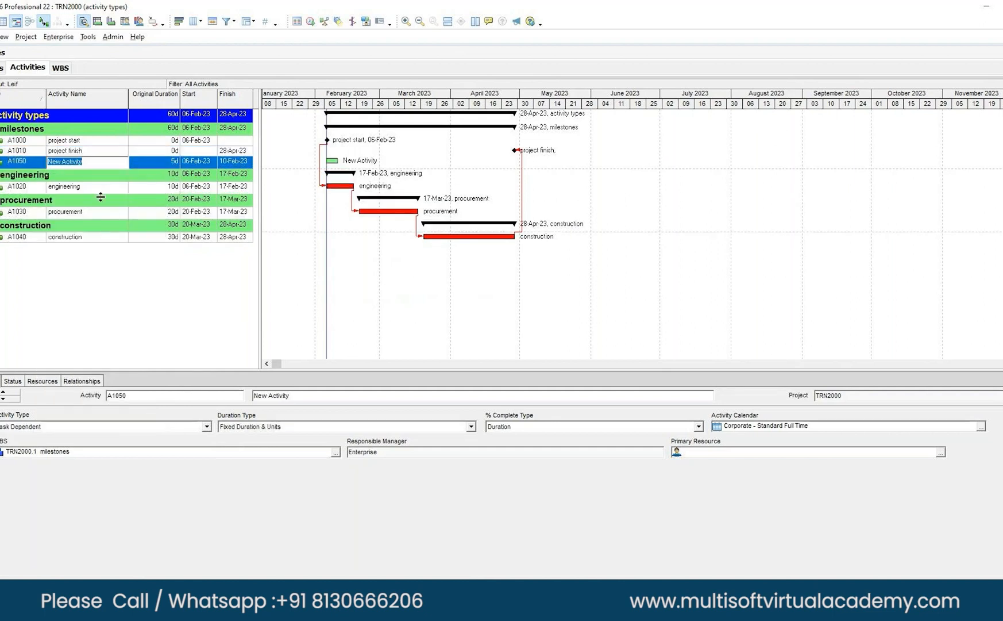
type("meetings")
left_click(144, 164)
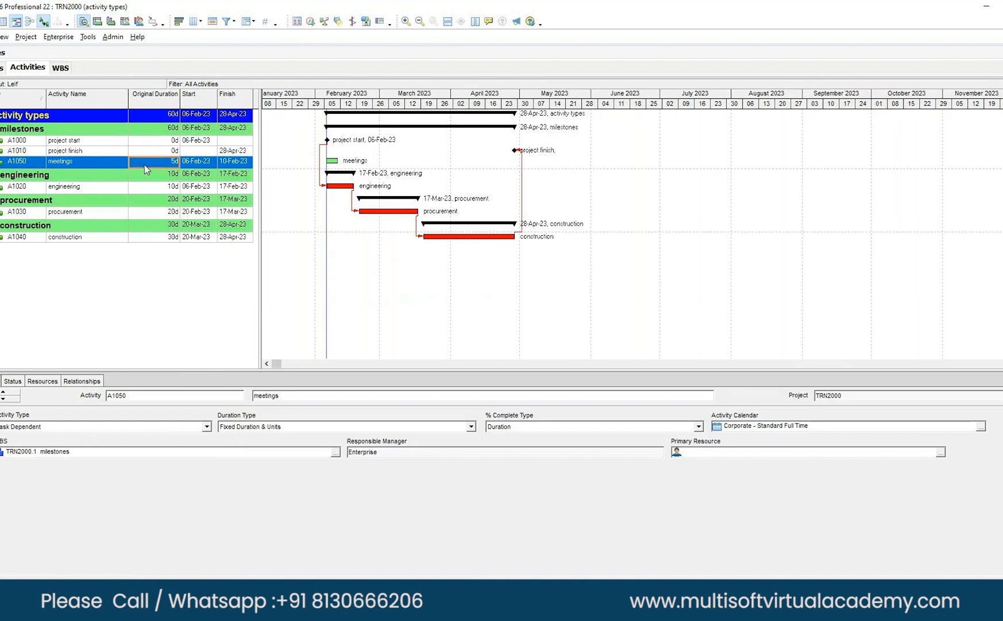
left_click(94, 161)
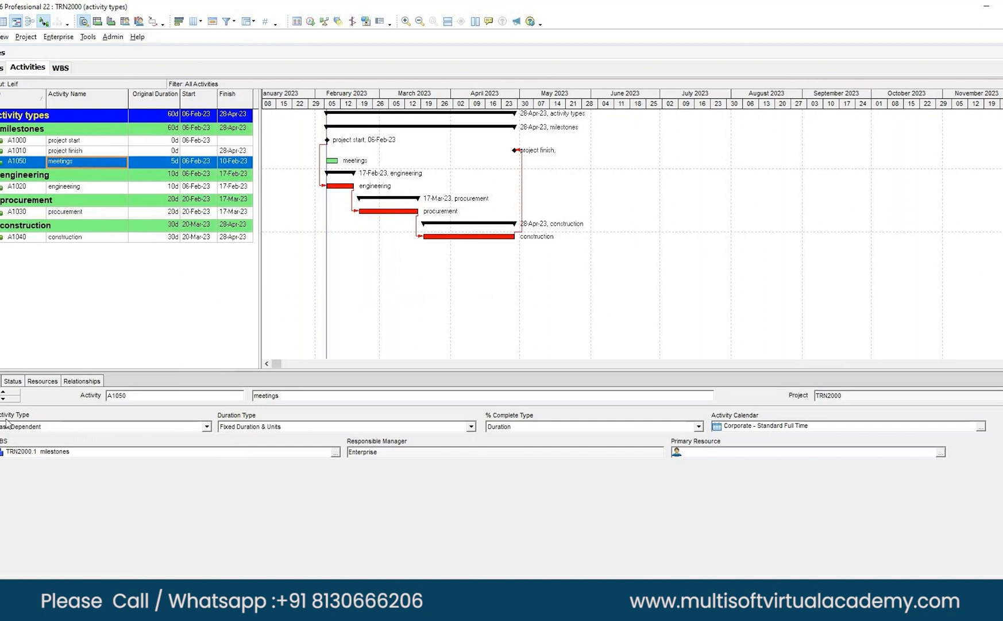
left_click(206, 426)
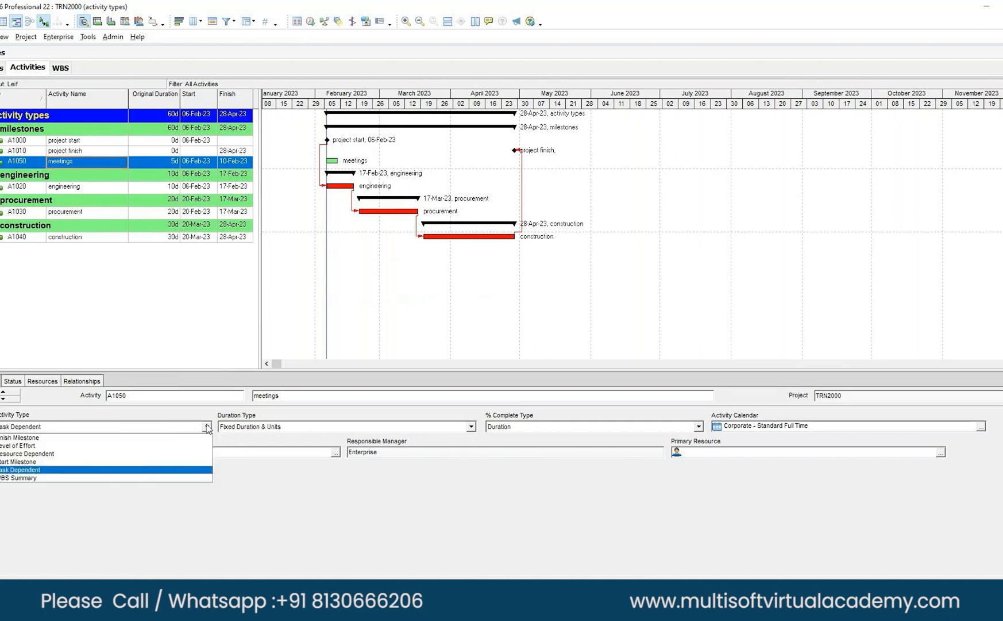
left_click(7, 446)
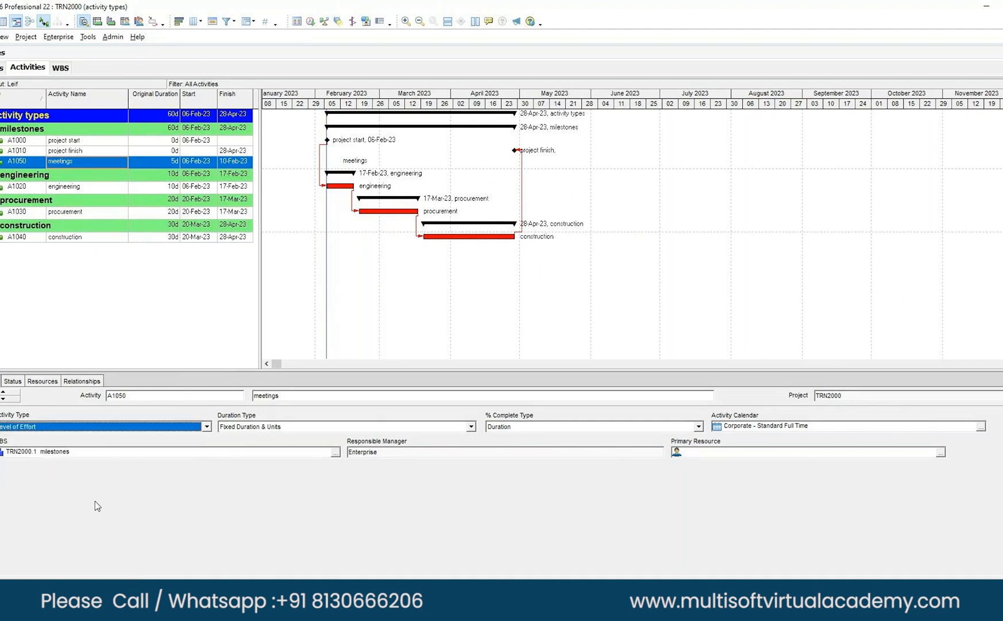
- Assign "project start" as SS predecessor and "project finish" as FF successor of the meetings activity
left_click(77, 382)
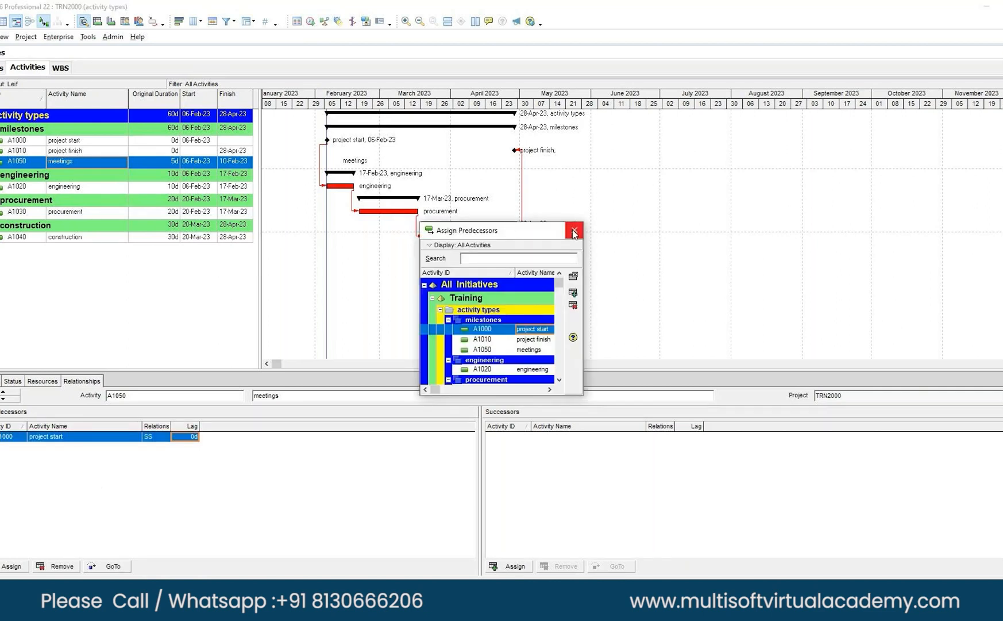
left_click(573, 232)
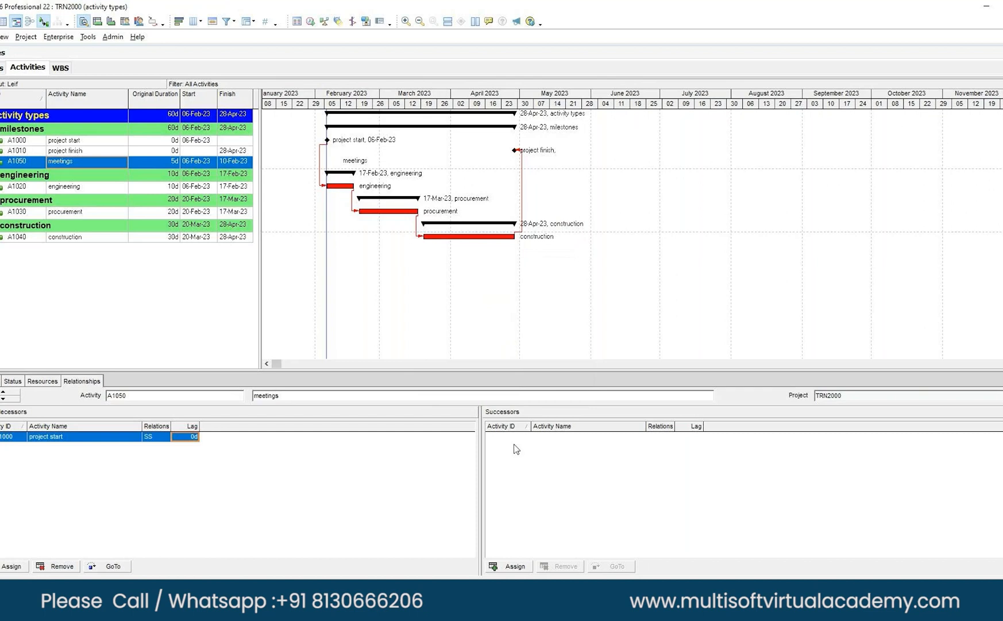
right_click(506, 440)
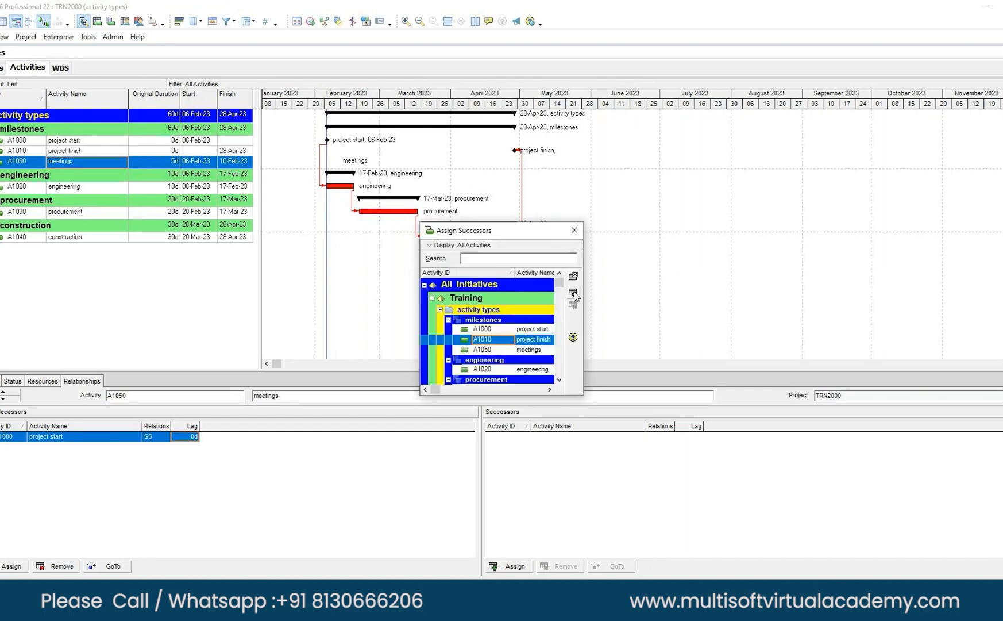
left_click(573, 295)
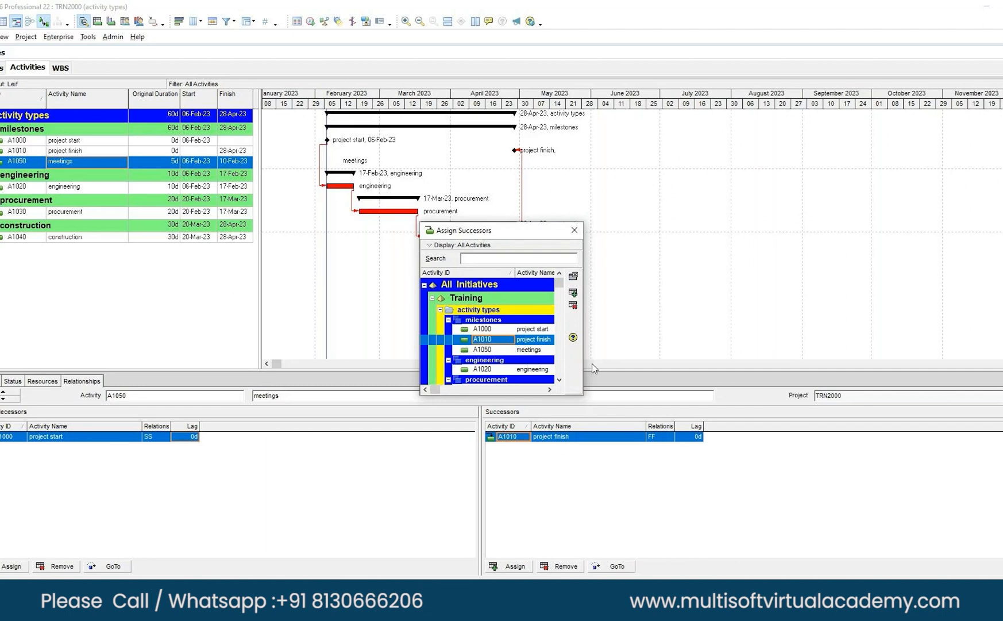
left_click(573, 231)
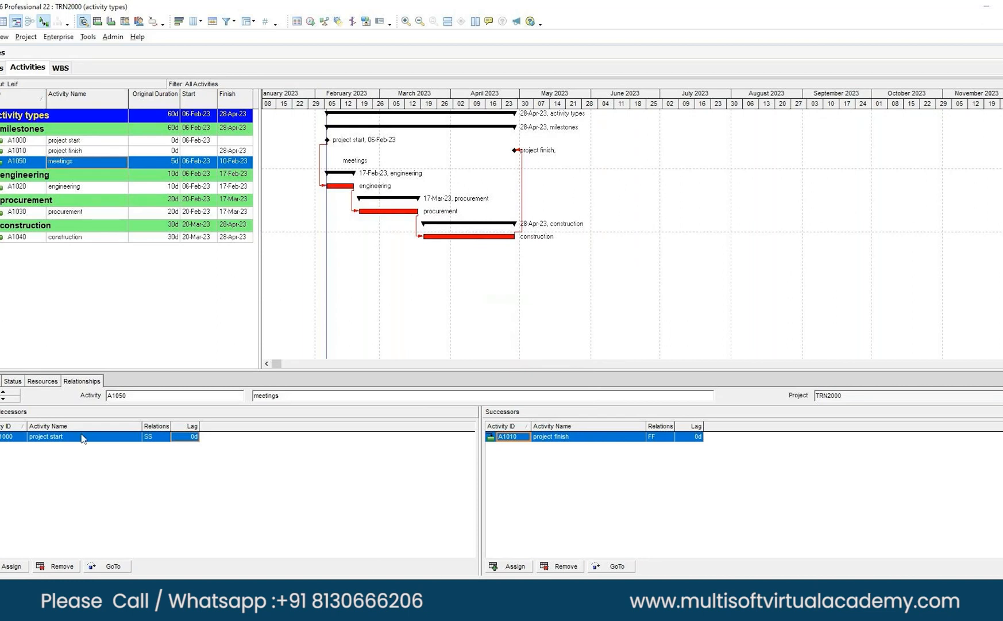
- Set the timescale of the Remaining Level of Effort bar to Remain Bar and apply it to the Gantt chart
right_click(358, 164)
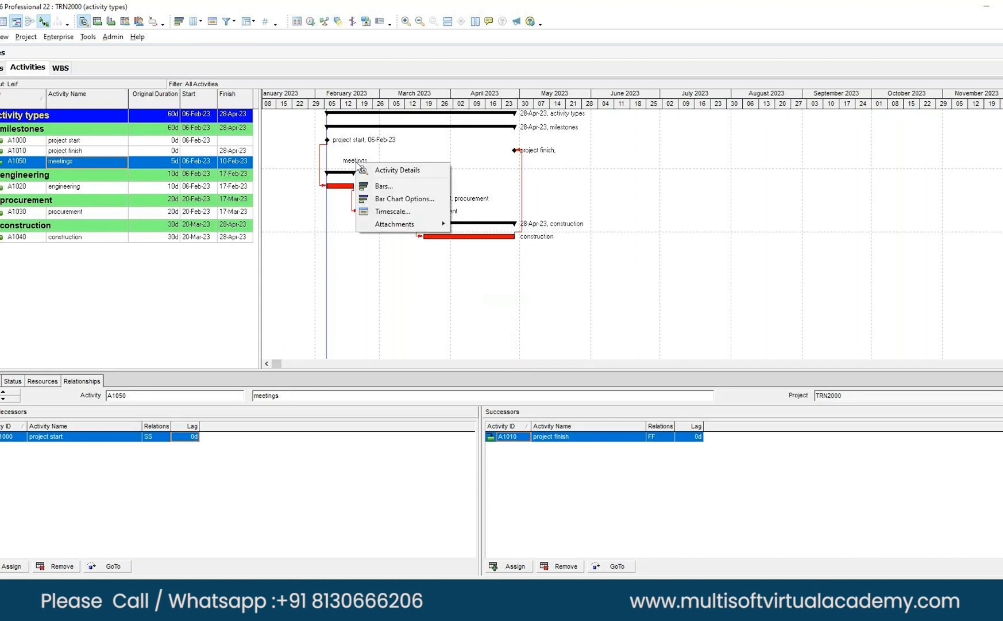
left_click(395, 186)
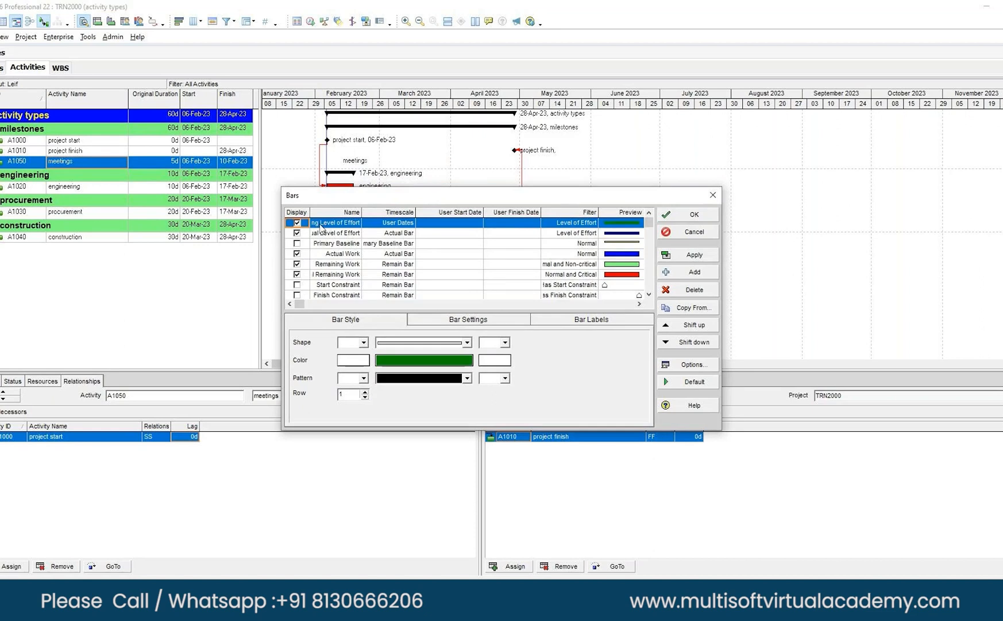
left_click(383, 226)
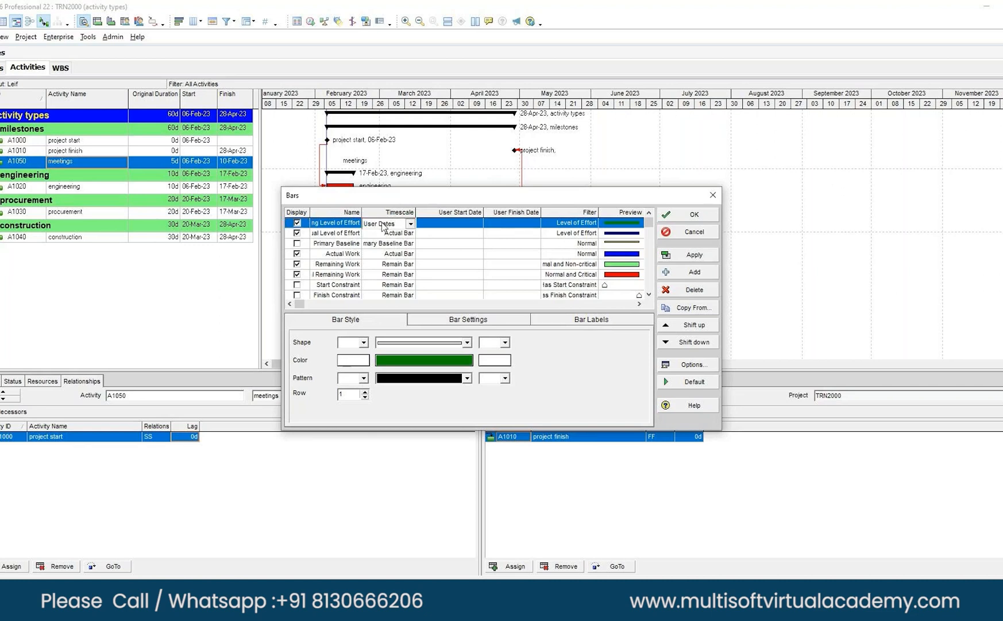
left_click(384, 226)
left_click(389, 331)
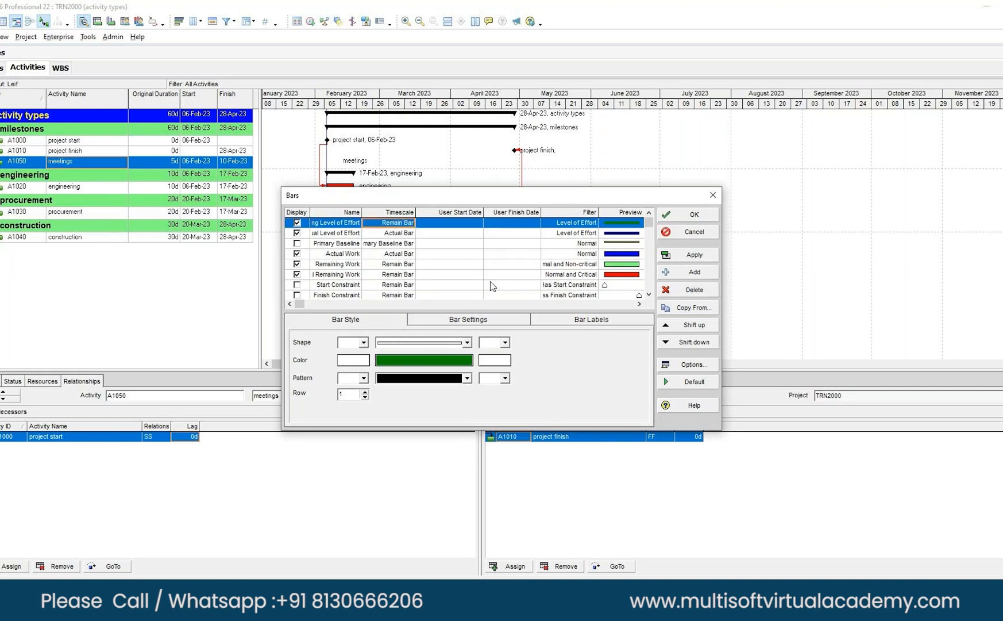
left_click(693, 255)
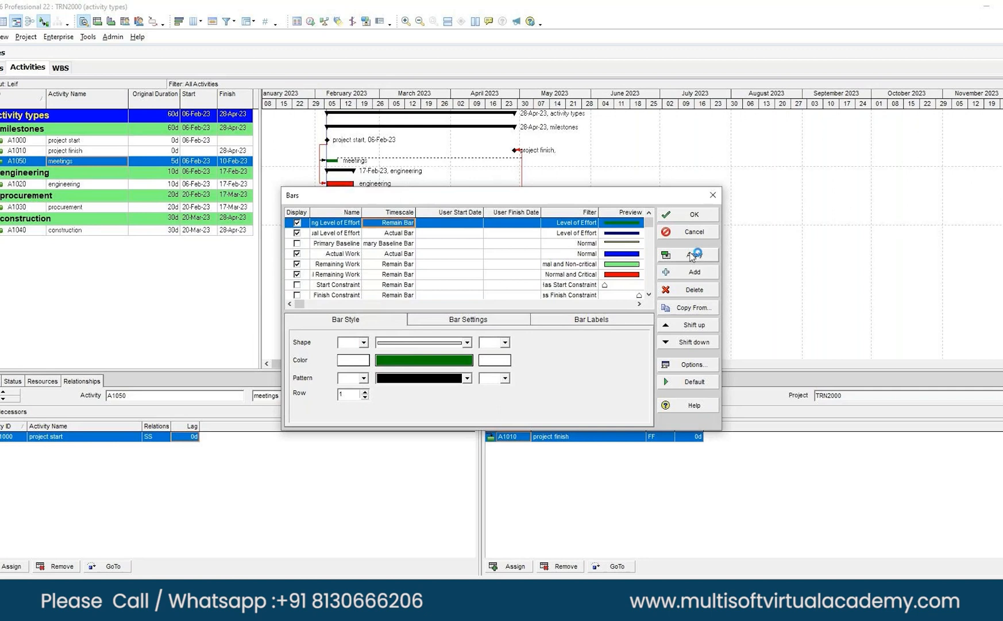
left_click(697, 215)
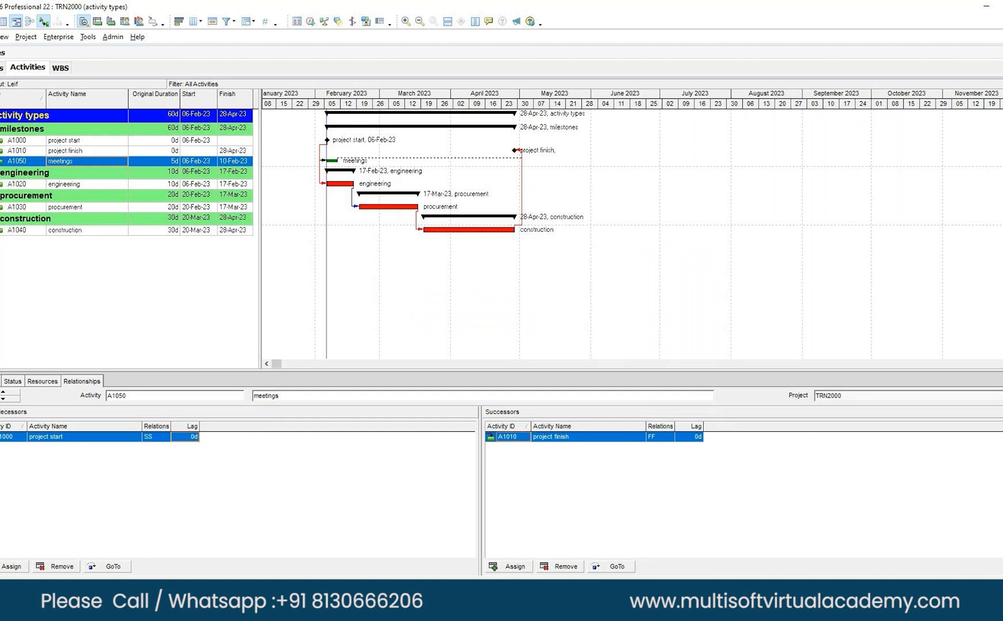
key("alt+f")
mouse_move(4, 37)
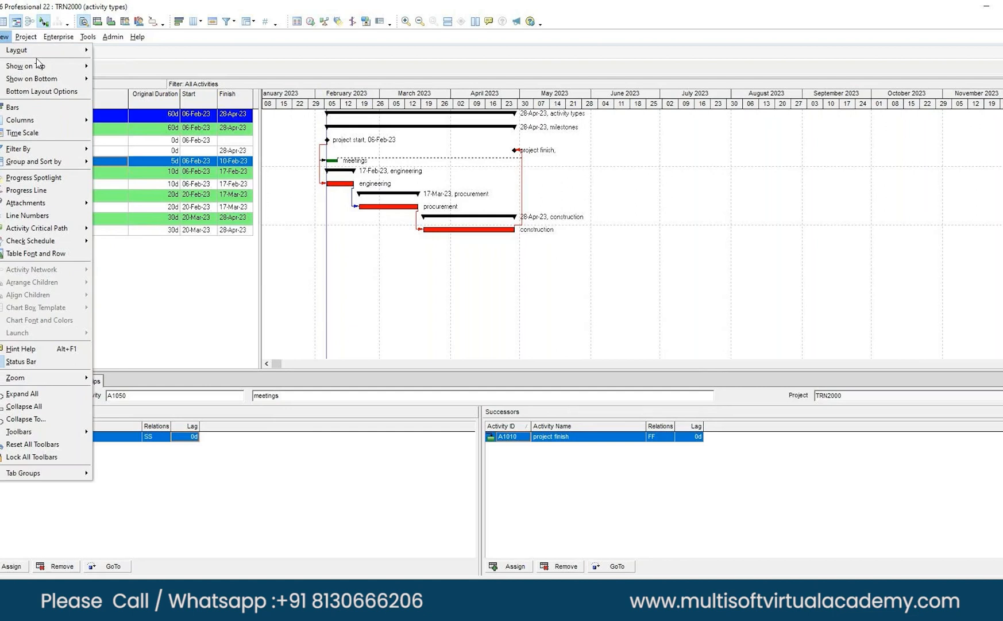
mouse_move(31, 51)
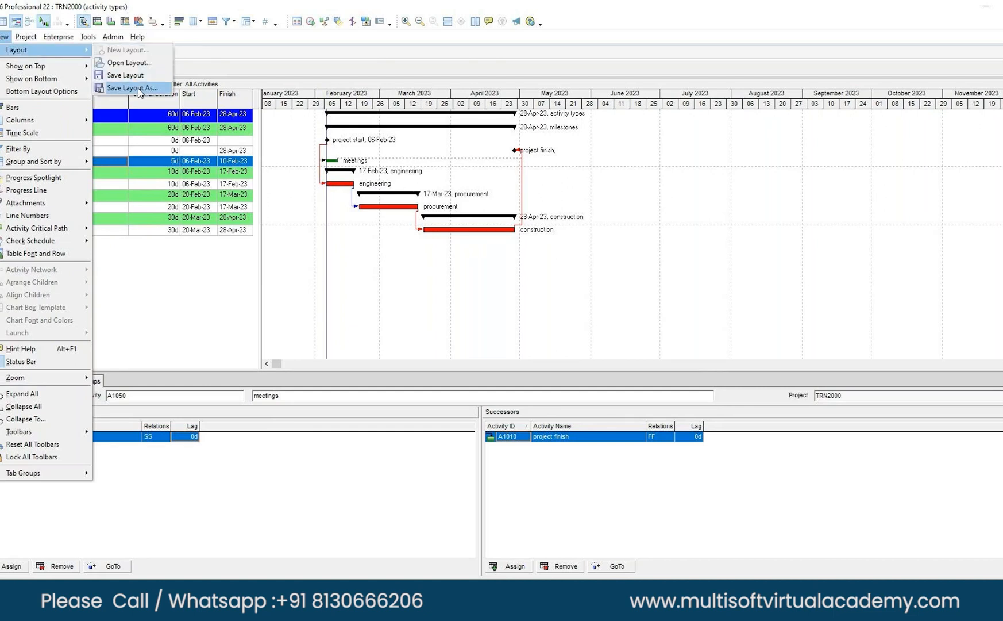
left_click(289, 301)
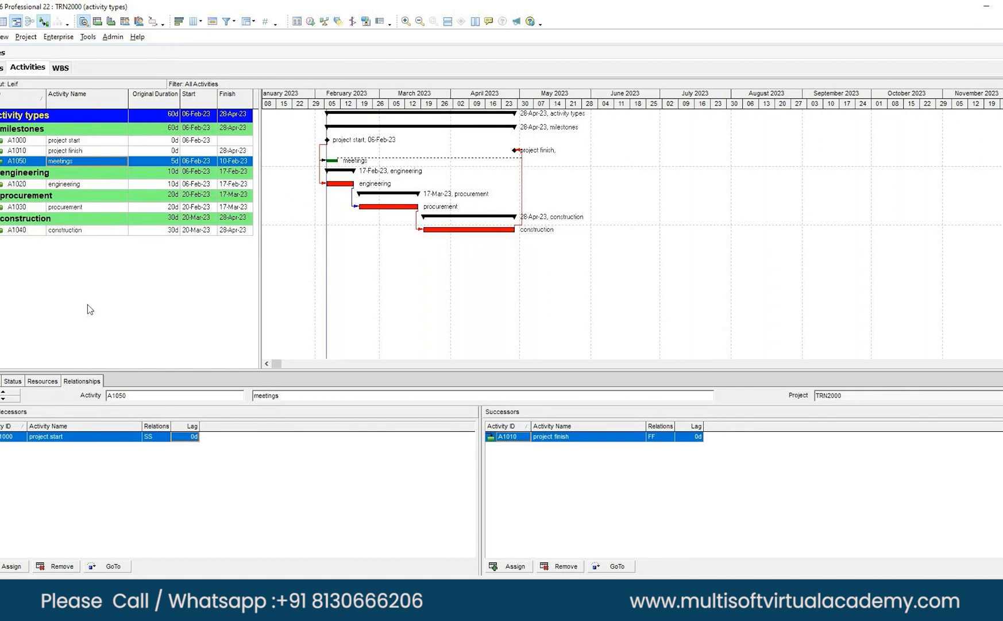
- Schedule the project using its own data date to recalculate the meetings activity
left_click(310, 21)
left_click(622, 270)
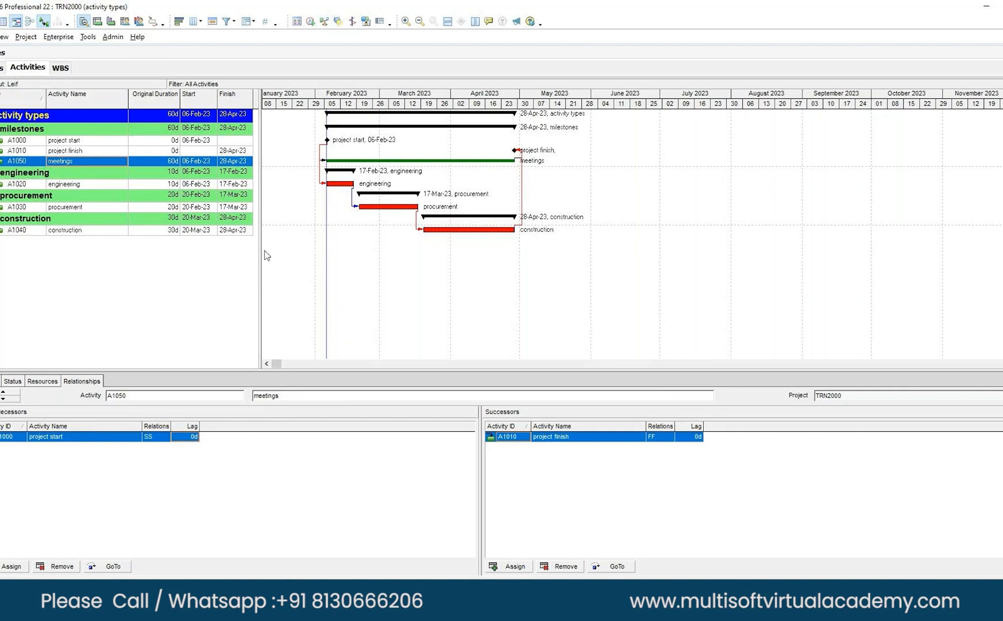
- Set the original durations of engineering to 15, procurement to 25 and construction to 35 days, and reschedule the project
left_click(164, 184)
type("15")
key("Return")
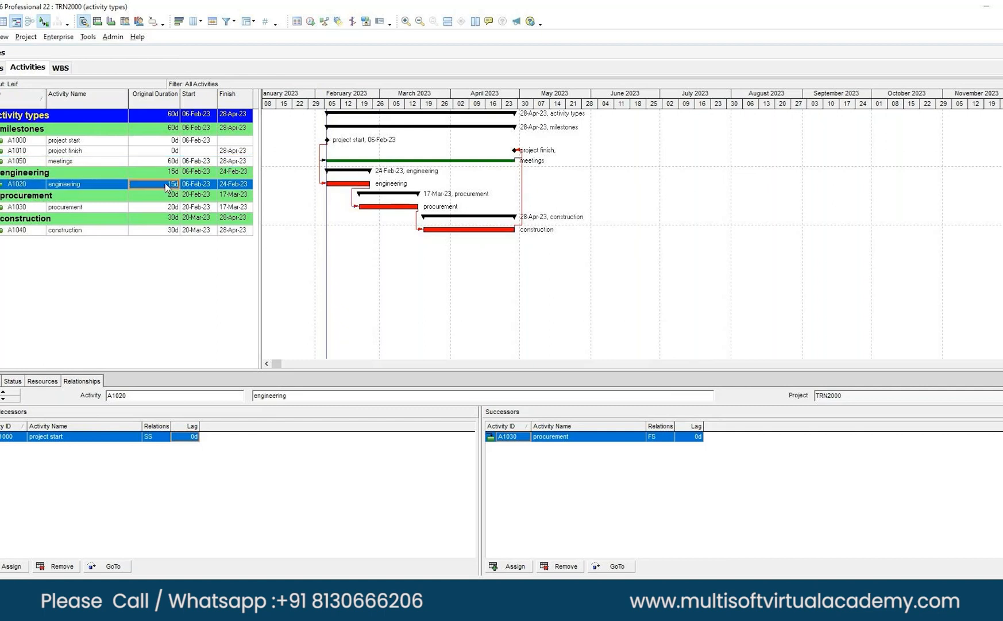
left_click(154, 207)
type("25")
key("Return")
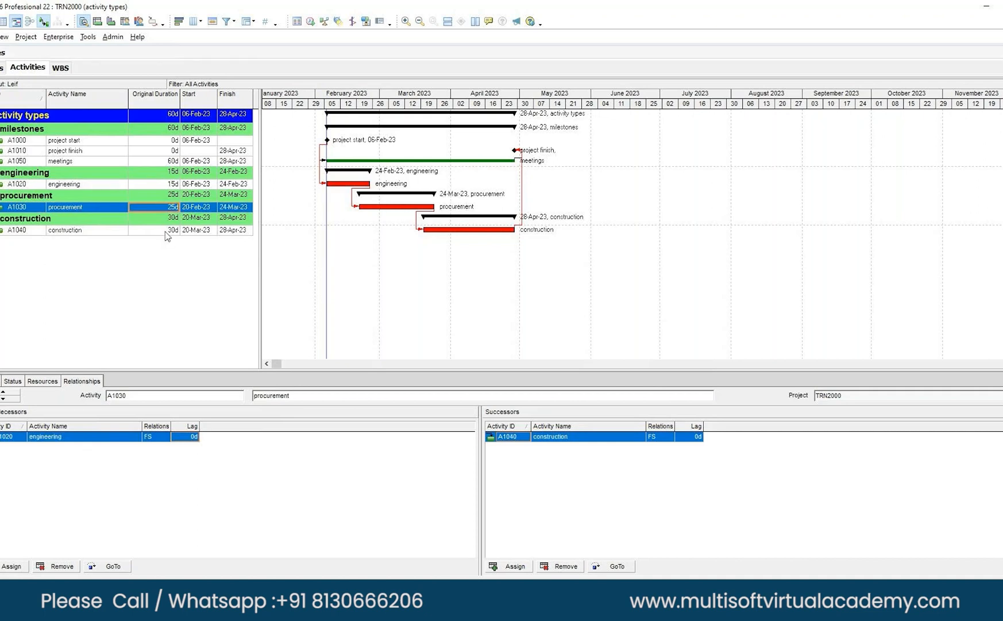
left_click(163, 230)
type("35")
key("Return")
key("F9")
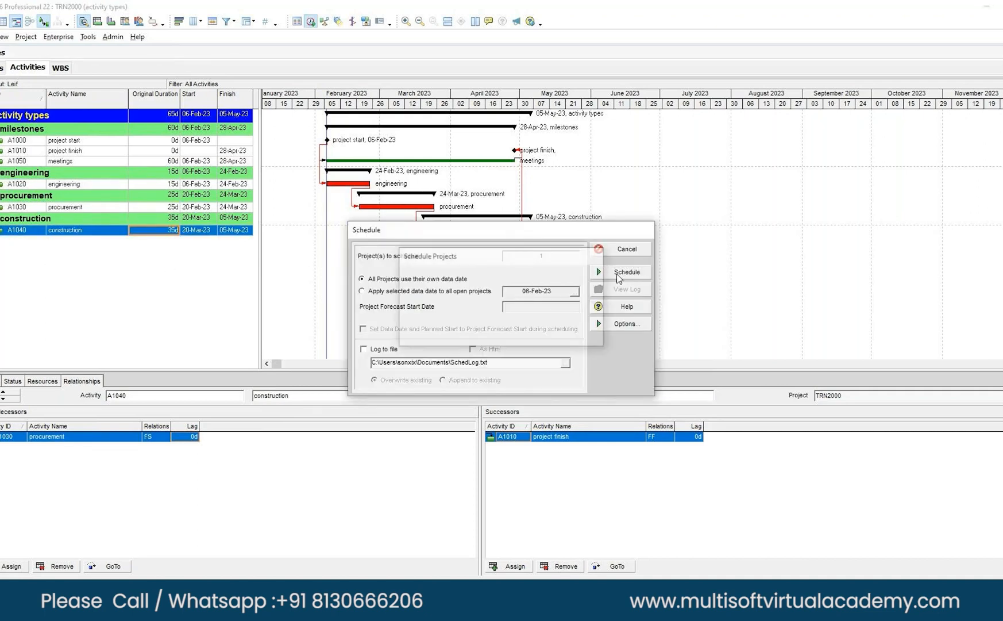
left_click(625, 268)
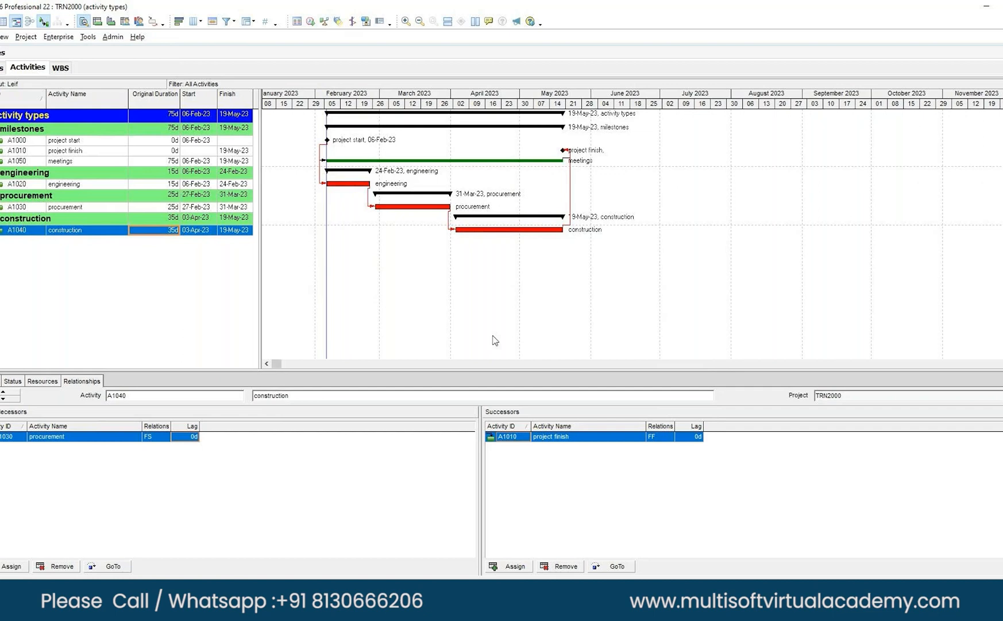
- Rename the engineering activity as "engineering1"
right_click(69, 182)
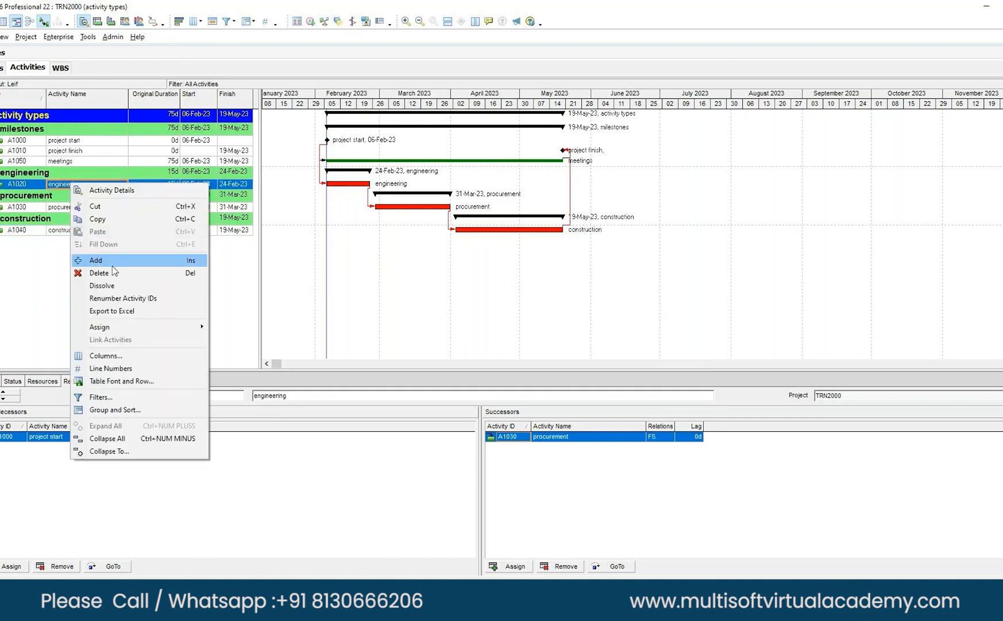
left_click(29, 184)
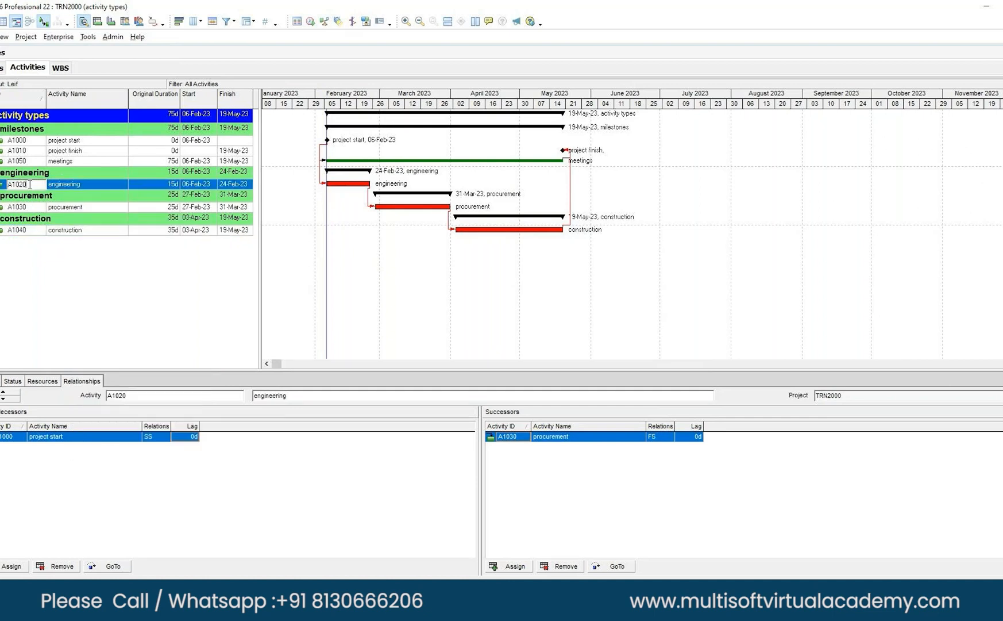
left_click(63, 184)
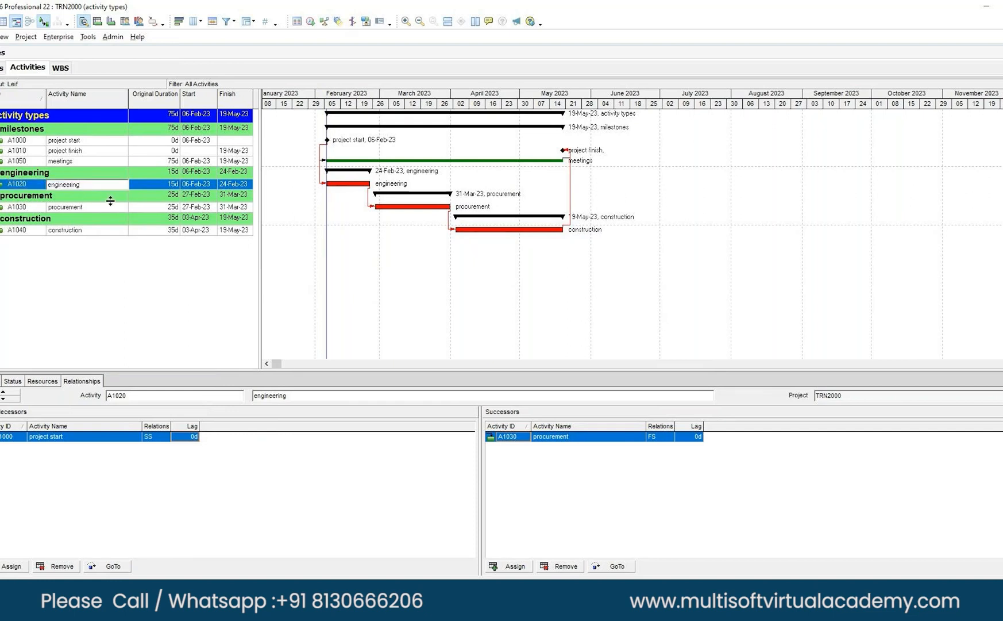
type("1")
left_click(99, 194)
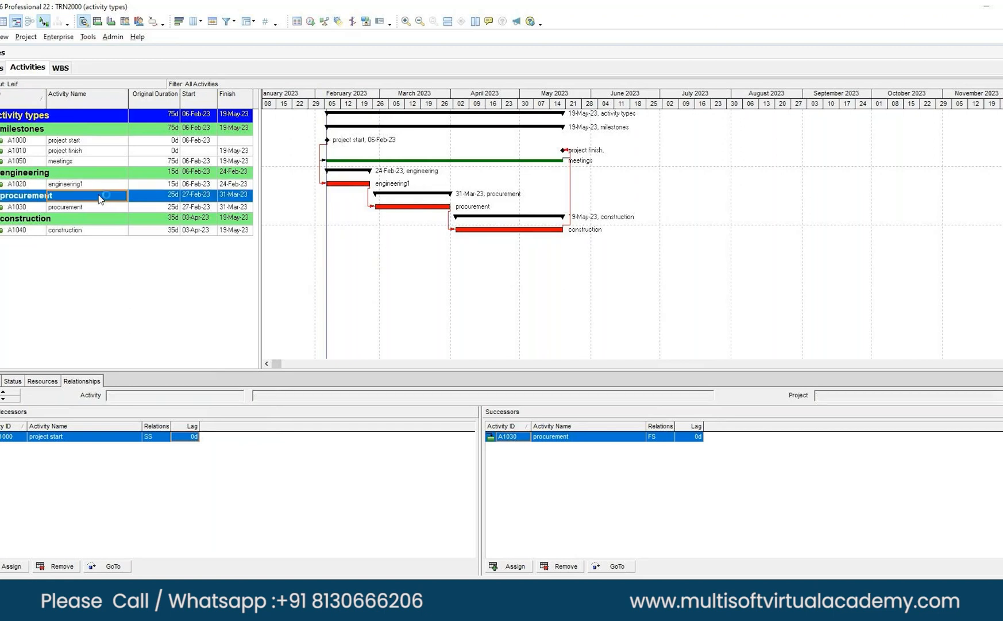
- Add two activities named "engineering2" and "engineering3" under the engineering WBS element
right_click(91, 186)
left_click(119, 263)
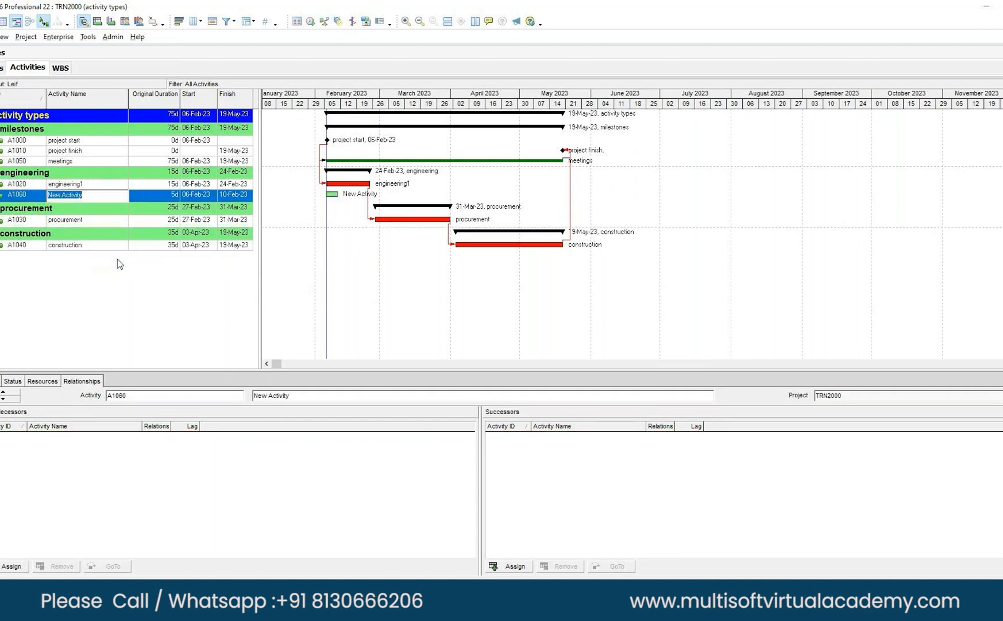
type("engineering2")
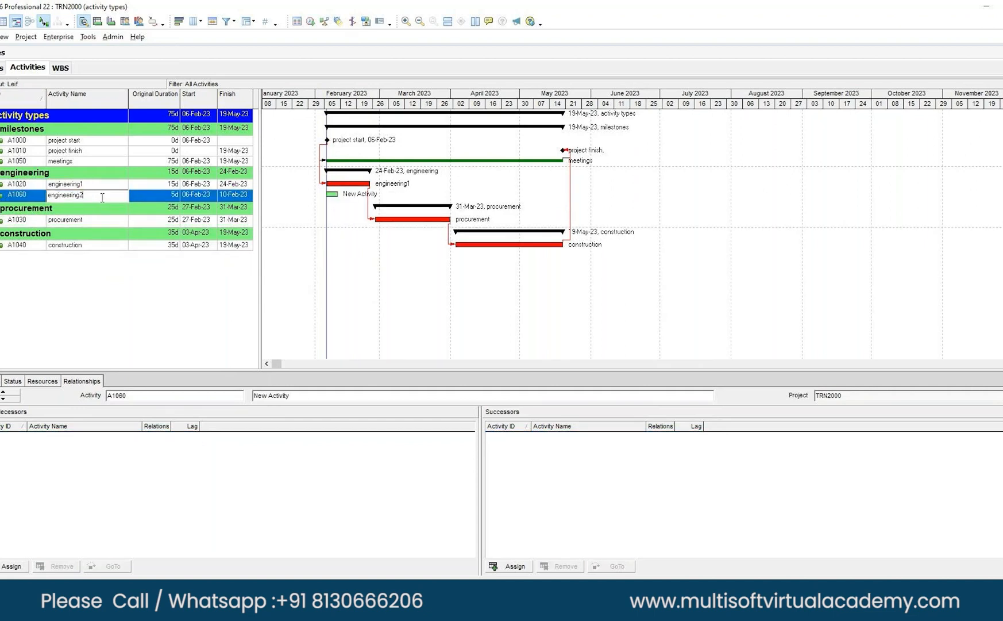
right_click(102, 197)
left_click(123, 267)
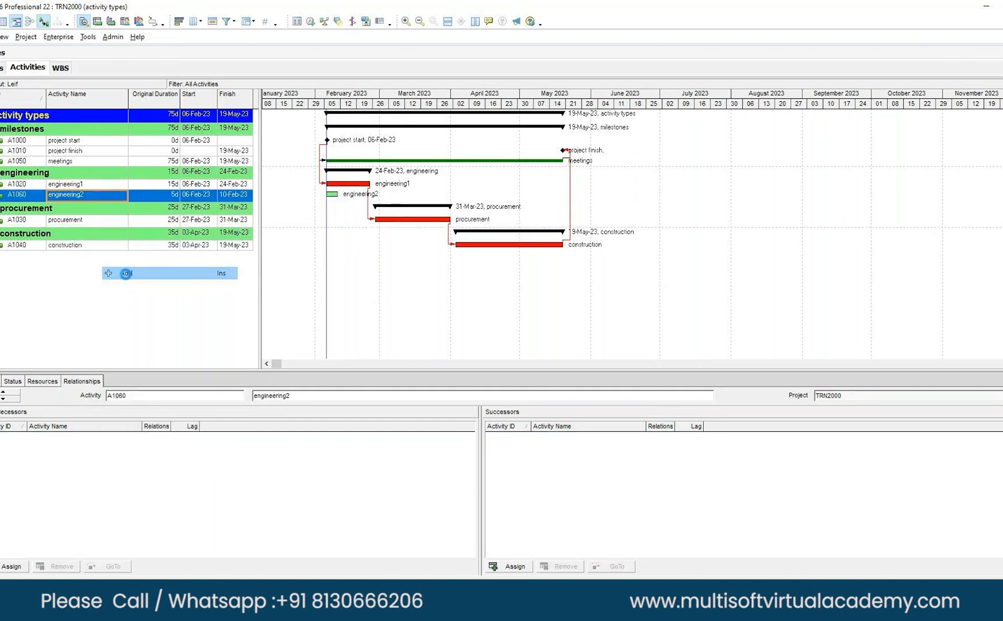
type("engineering3")
key("Return")
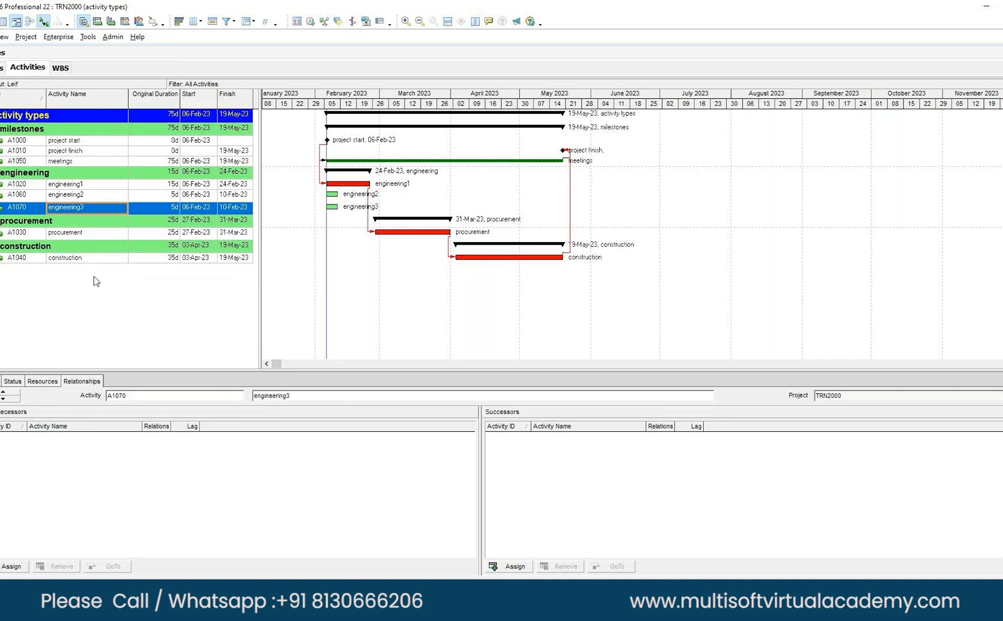
- Set the original duration of engineering2 to 10 days and of engineering3 to 8 days
left_click(154, 194)
type("10")
key("Return")
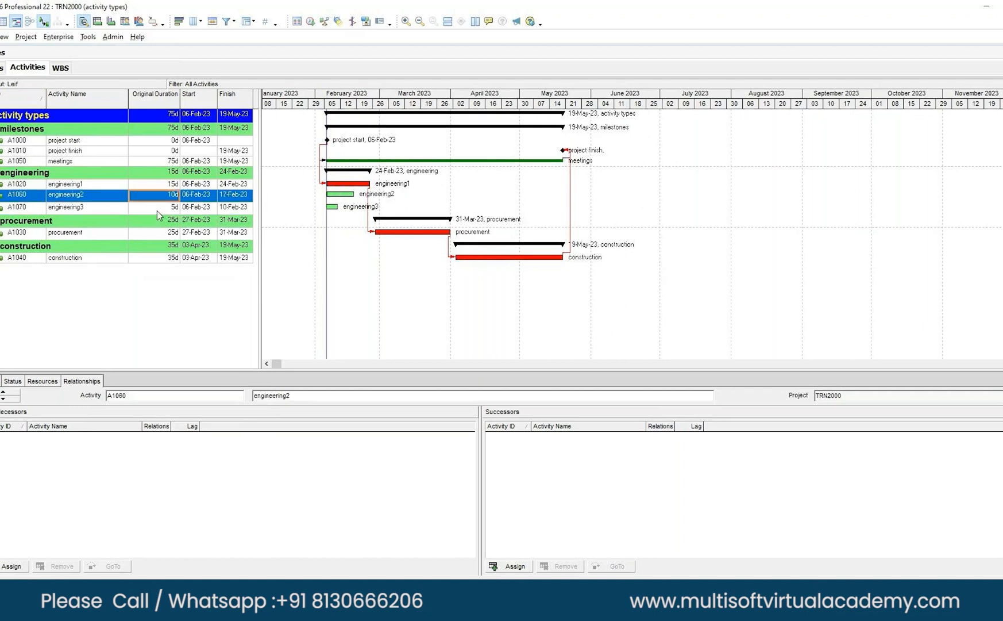
left_click(157, 211)
type("8")
key("Return")
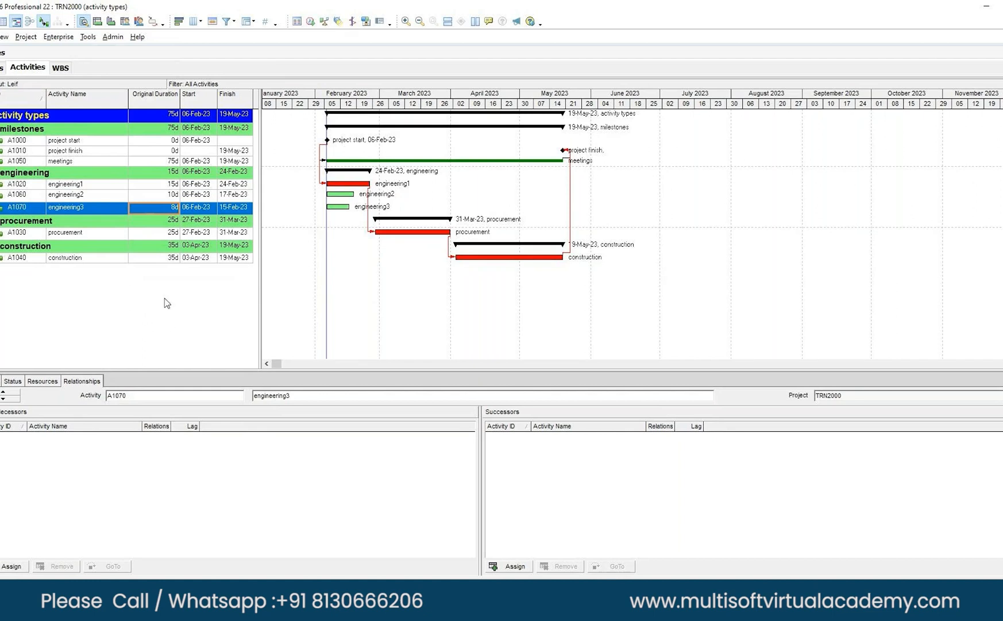
- Link engineering1, engineering2 and engineering3 in sequence and reschedule the project
left_click_drag(73, 186, 76, 195)
left_click(81, 211, "ctrl")
right_click(81, 211)
left_click(118, 363)
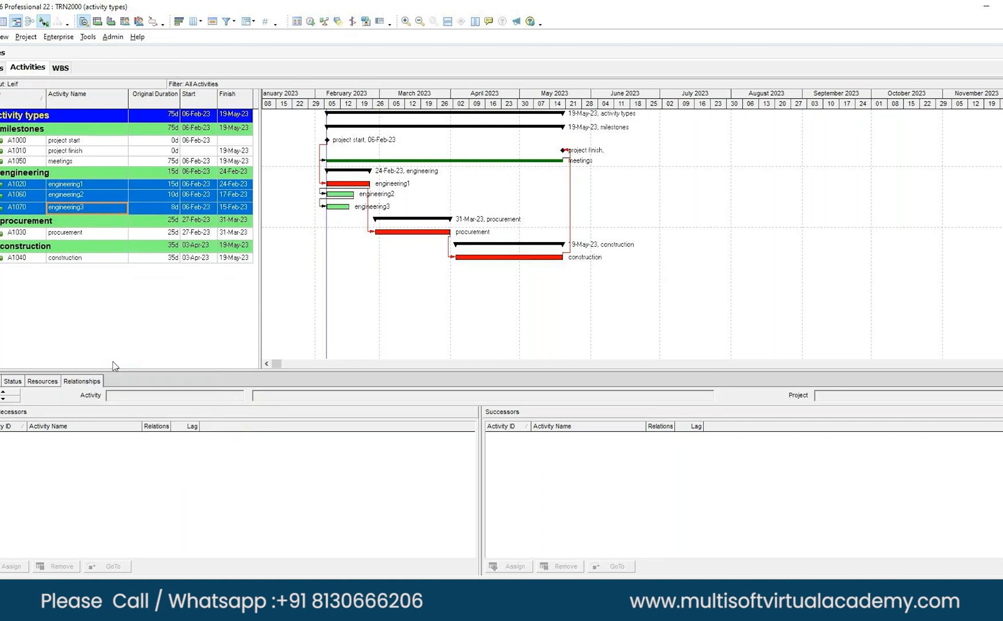
key("F9")
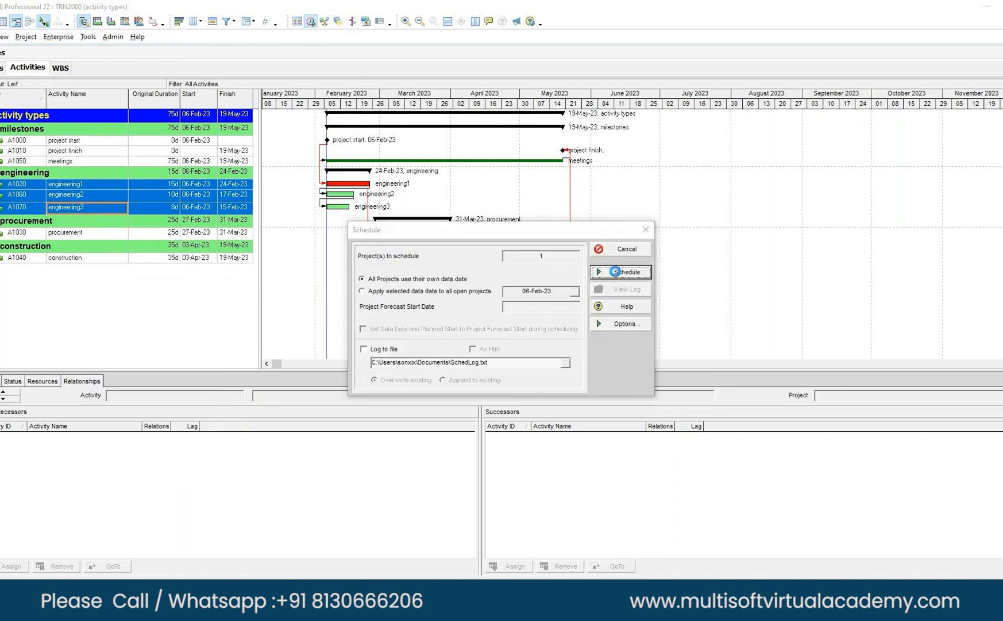
key("Return")
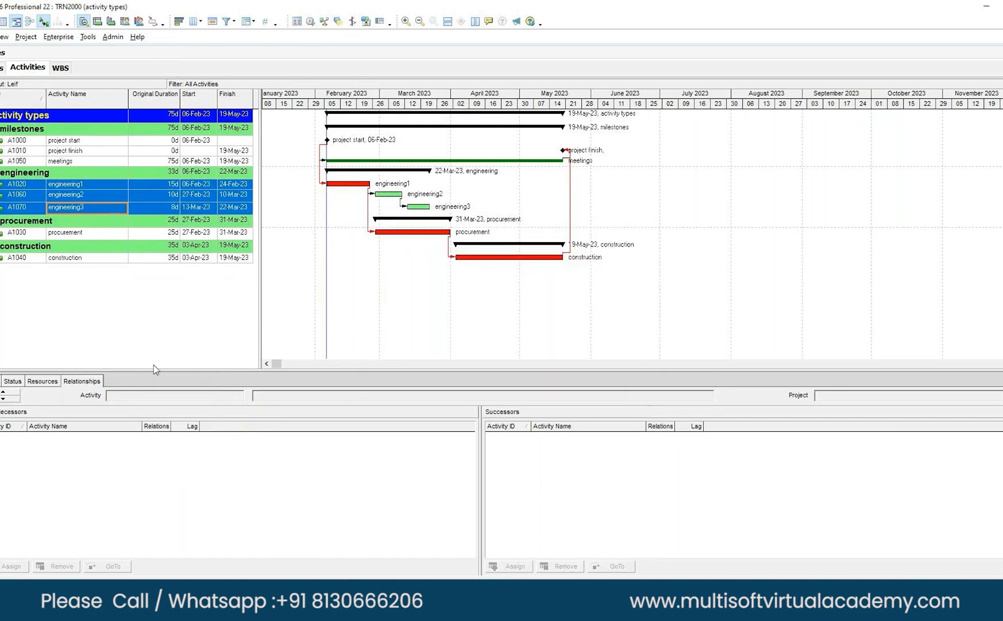
left_click(124, 324)
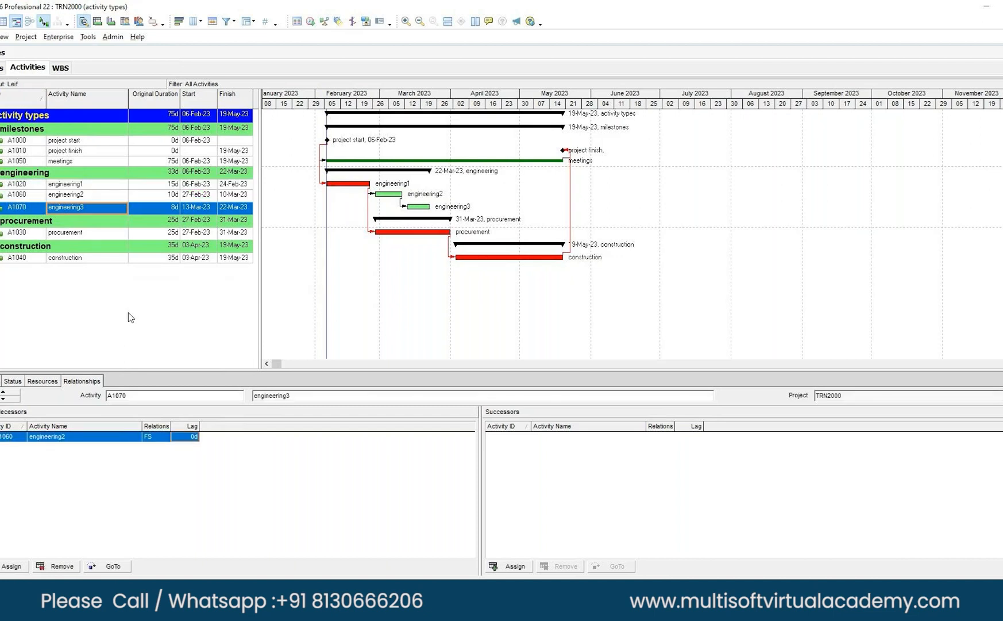